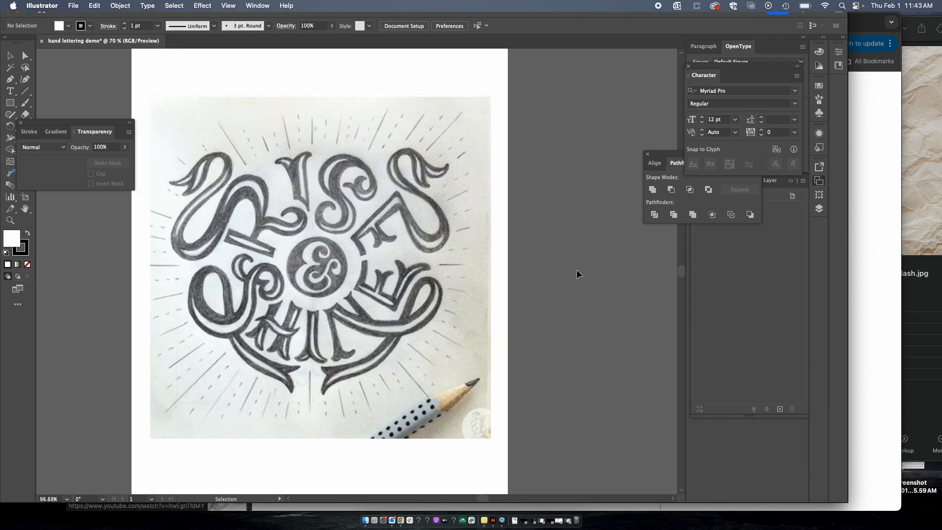
scroll(575, 270, "left", 3)
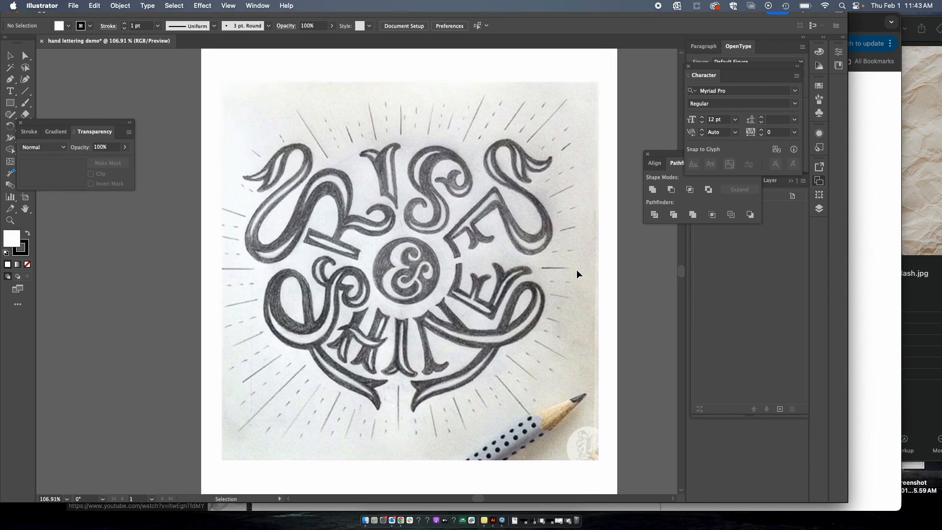
scroll(634, 261, "right", 2)
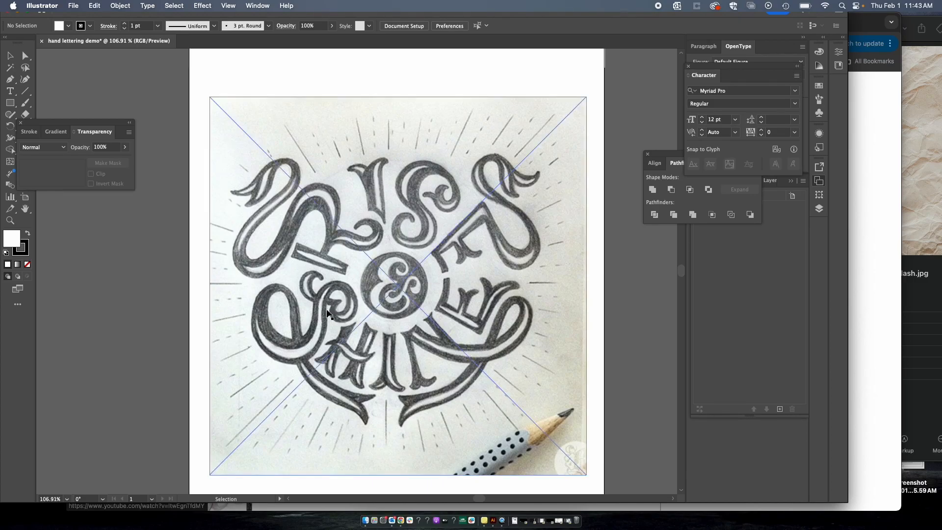
left_click(354, 258)
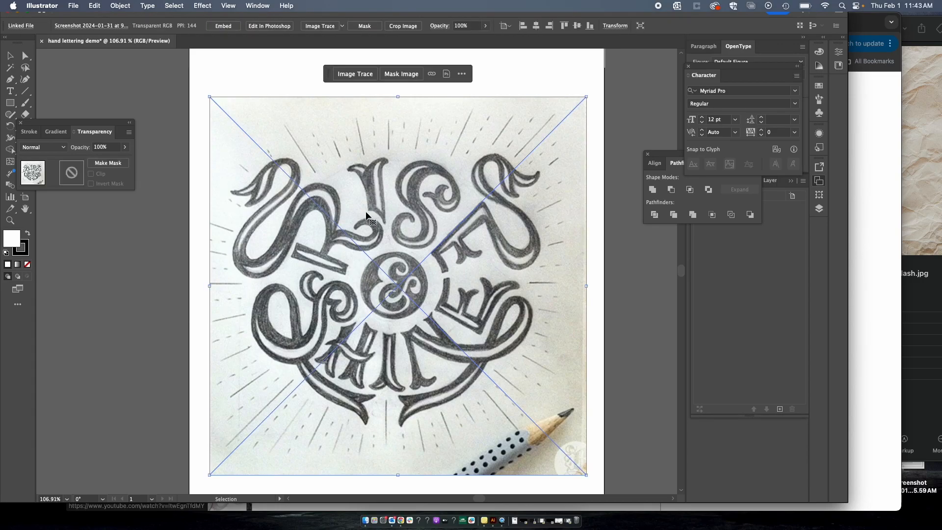
left_click(170, 252)
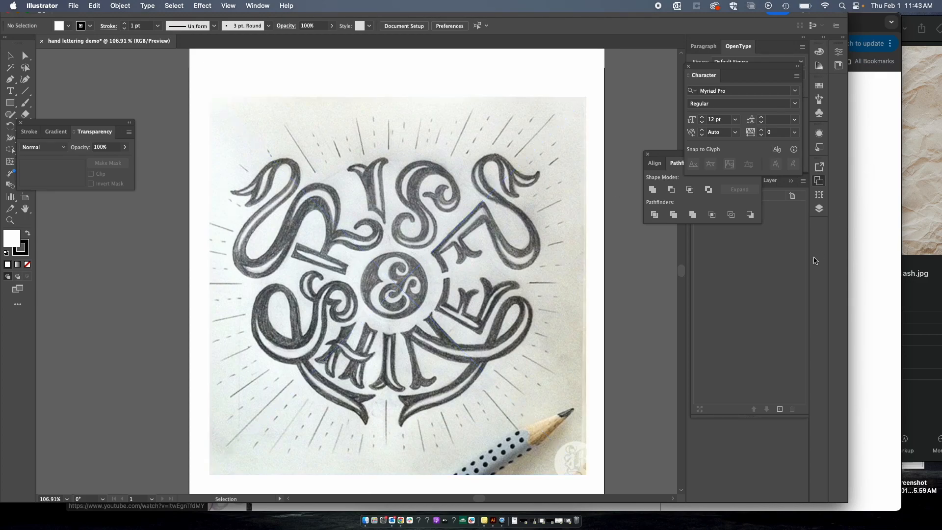
Step: Create a new layer above the sketch and lock Layer 1
left_click(772, 279)
left_click(700, 183)
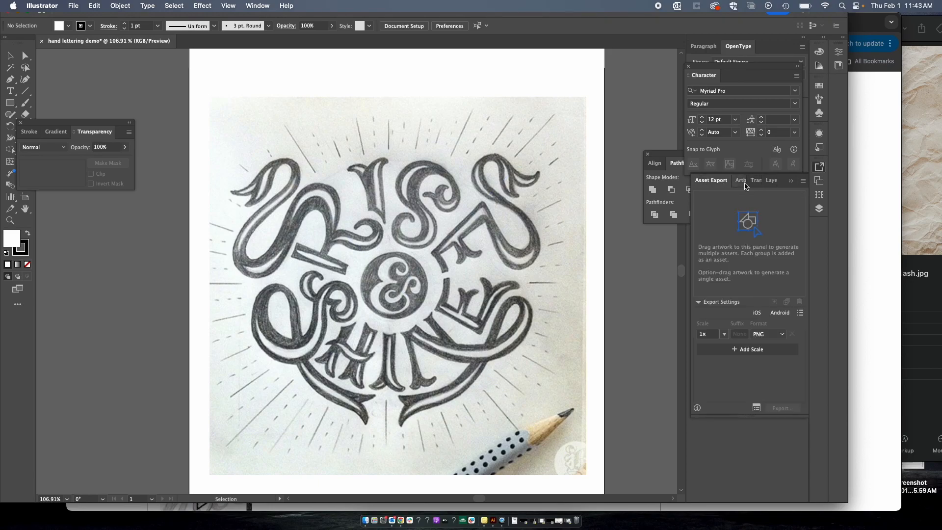
left_click(765, 181)
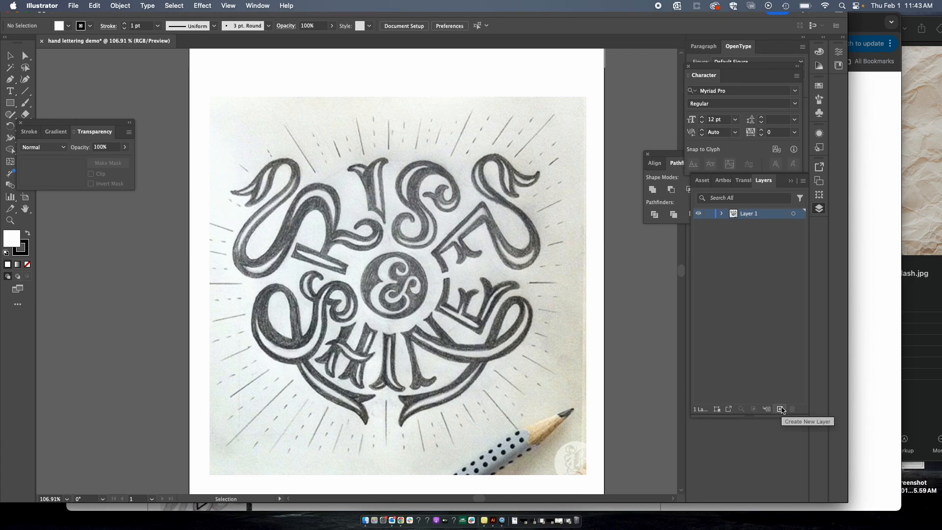
left_click(781, 408)
left_click(707, 224)
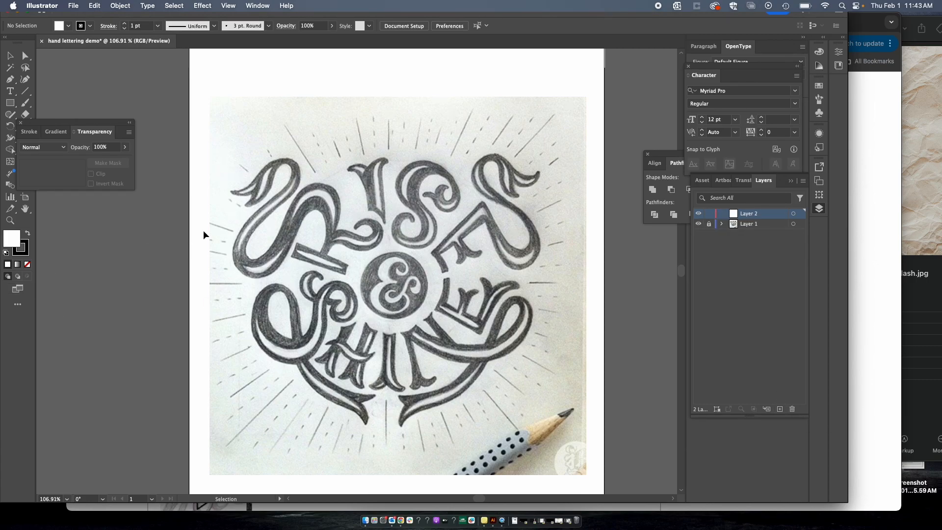
Step: Trace the outer contour of the letter I in RISE with the Pen tool as one closed path on Layer 2
key("p")
scroll(295, 228, "up", 3, "alt")
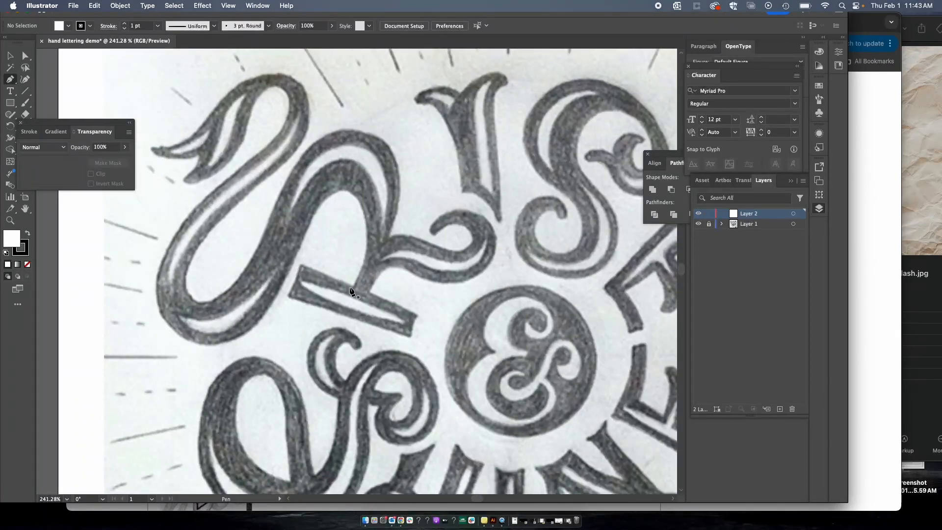
scroll(480, 223, "up", 2)
scroll(481, 223, "up", 2)
scroll(480, 224, "right", 2)
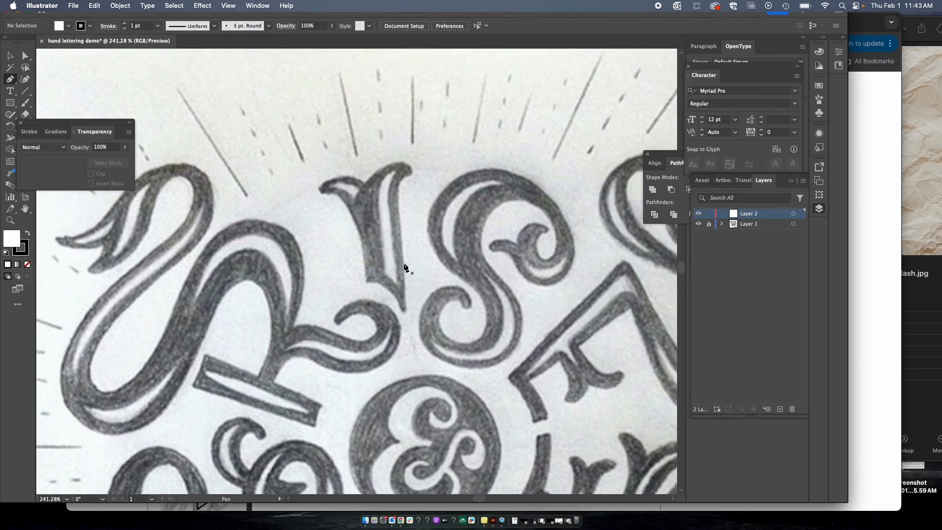
scroll(406, 272, "up", 2)
scroll(406, 272, "right", 2)
scroll(406, 273, "down", 1)
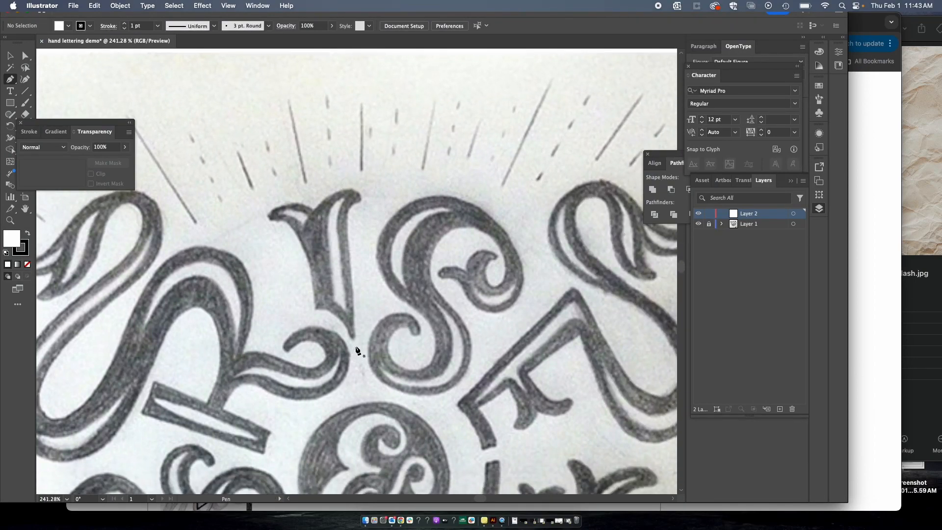
left_click(355, 338)
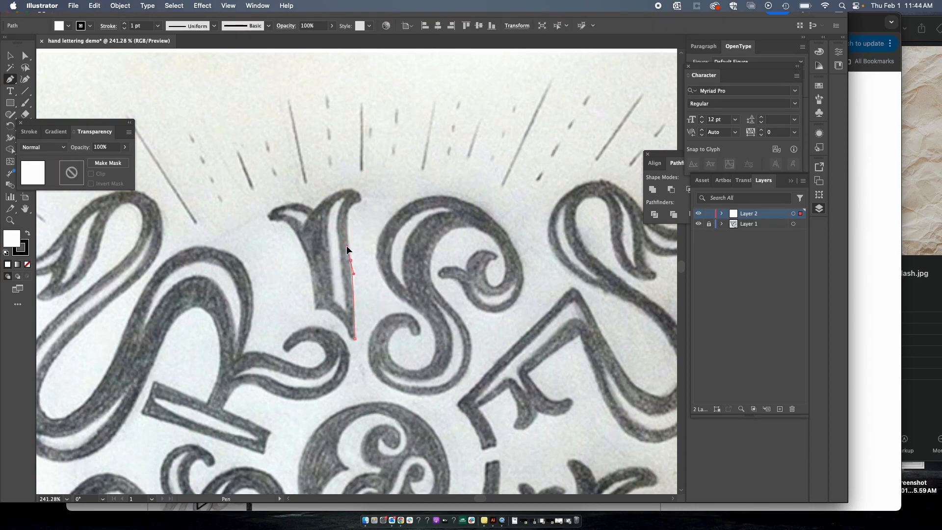
left_click(349, 245)
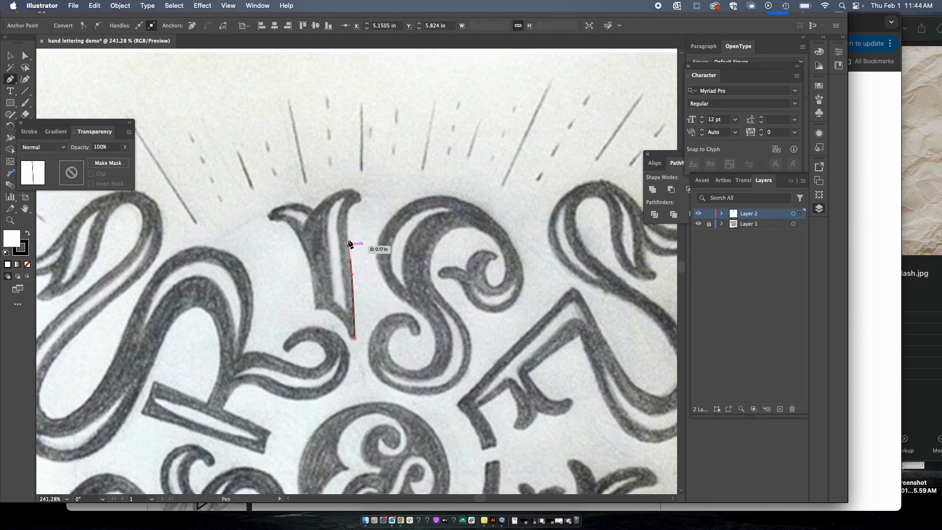
left_click(352, 206)
key("v")
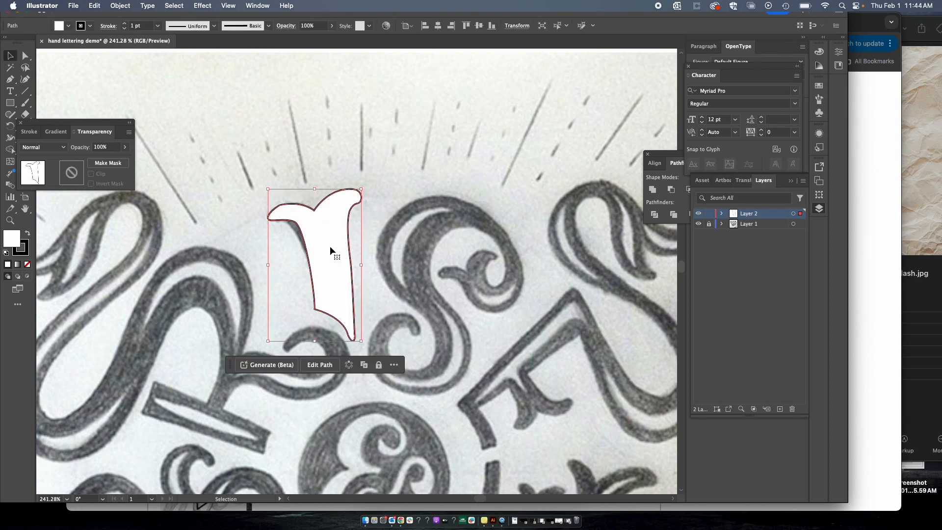
Step: Remove the I outline's fill and adjust its anchor points and handles at the left shoulder and bottom curve to match the sketch
left_click(25, 57)
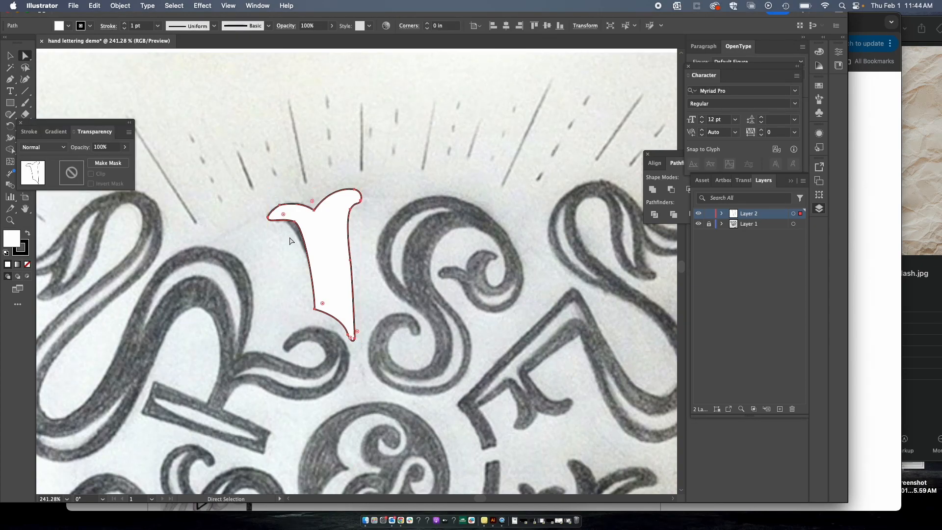
scroll(296, 242, "up", 5)
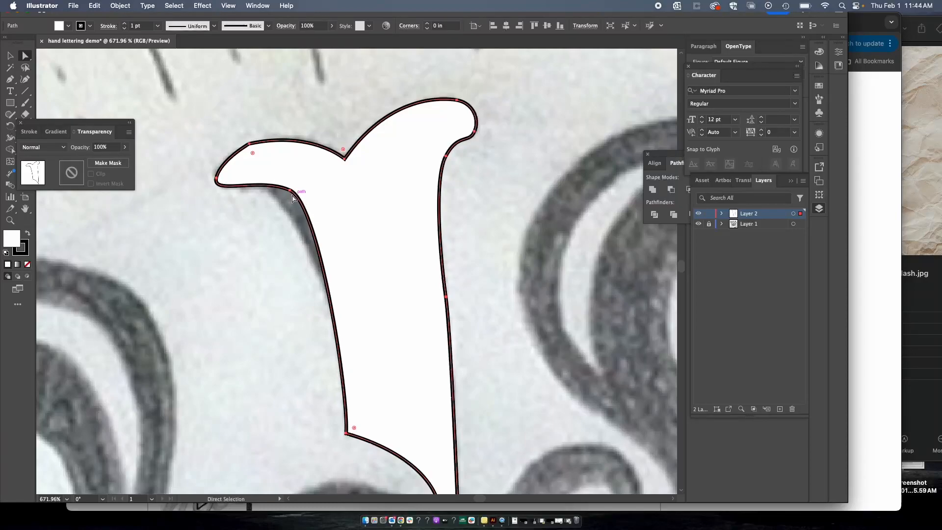
left_click(290, 190)
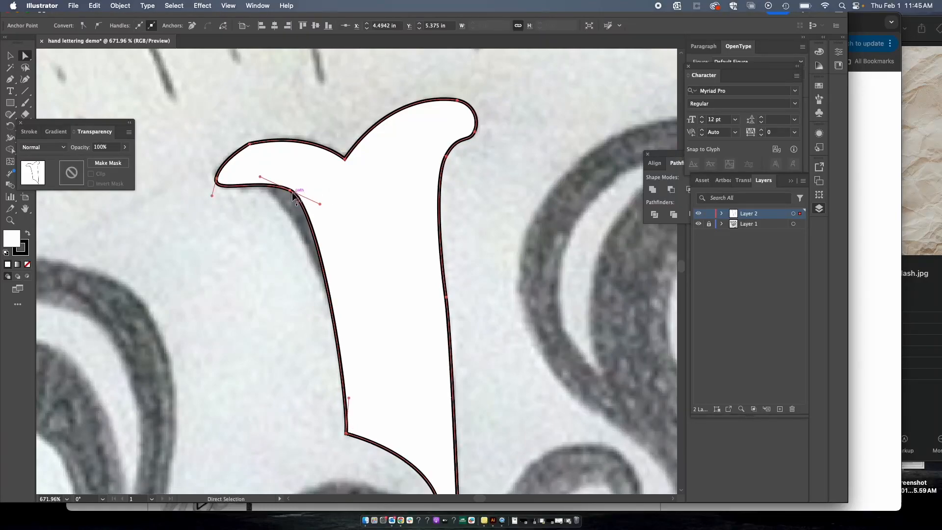
left_click_drag(290, 191, 232, 175)
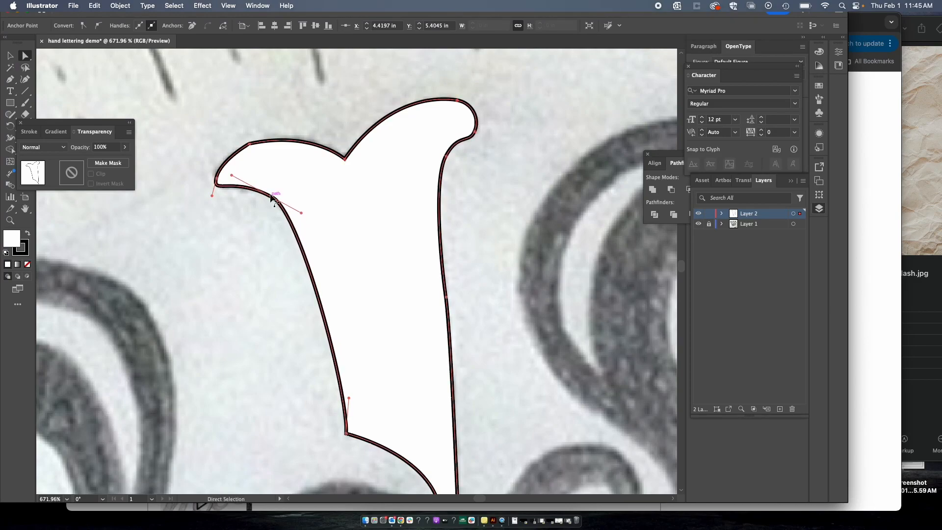
left_click_drag(273, 198, 279, 200)
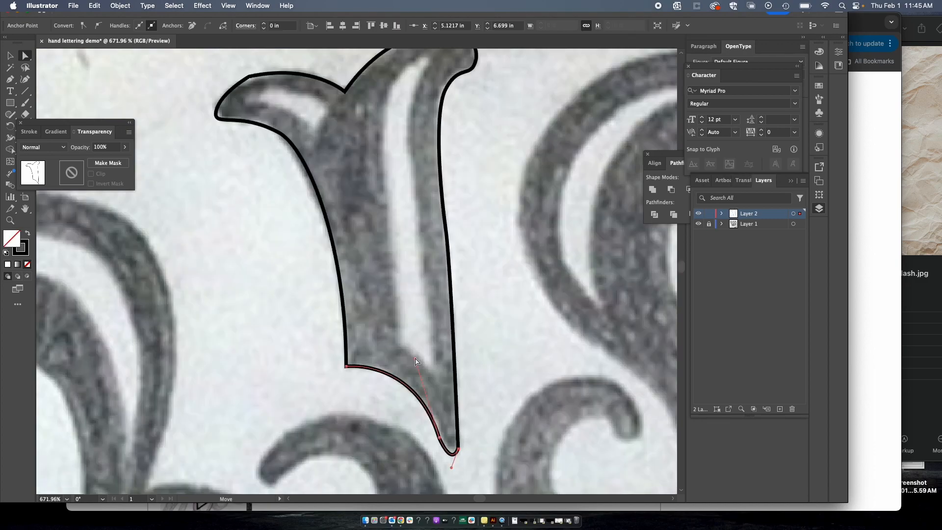
left_click_drag(432, 303, 418, 361)
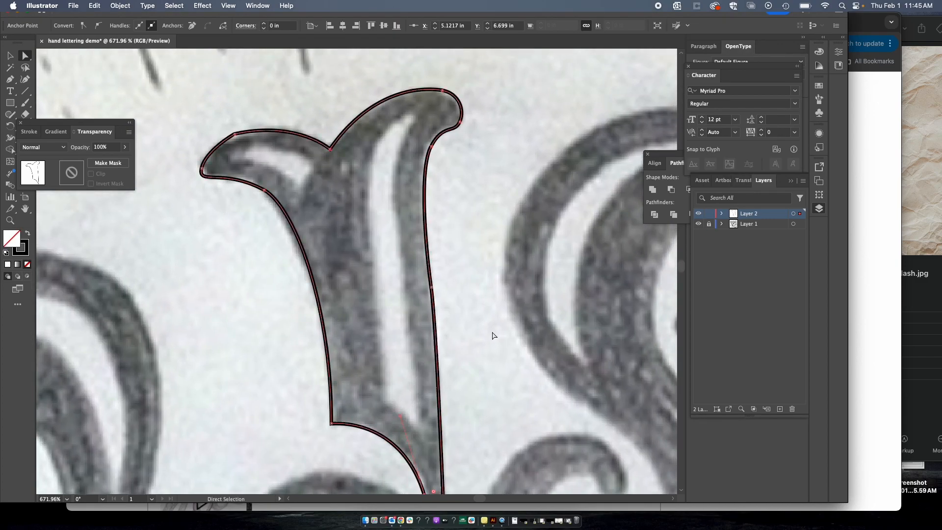
scroll(497, 324, "down", 2)
scroll(497, 324, "down", 2)
key("v")
scroll(497, 323, "down", 3)
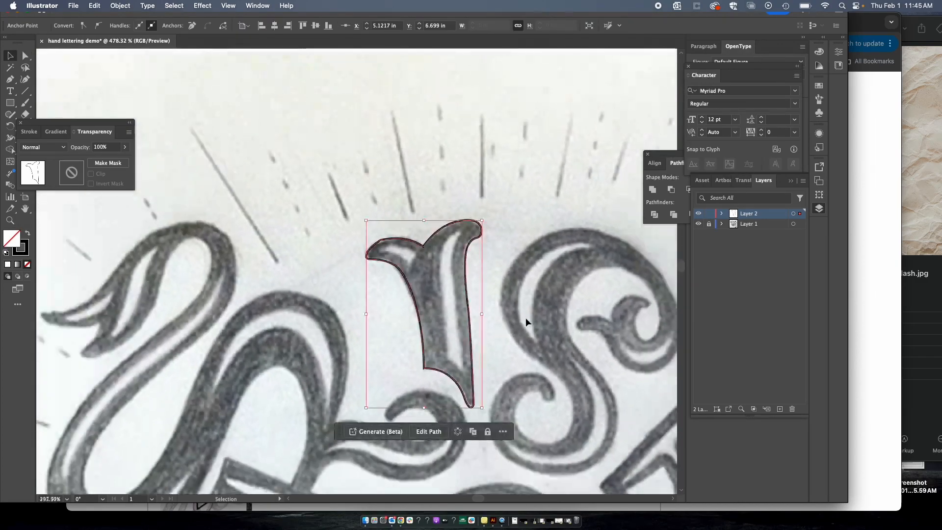
left_click(526, 317)
Step: Add a third layer above the letter's outline for its inner highlight shapes
scroll(525, 318, "right", 1)
scroll(525, 316, "right", 2)
scroll(525, 317, "up", 1)
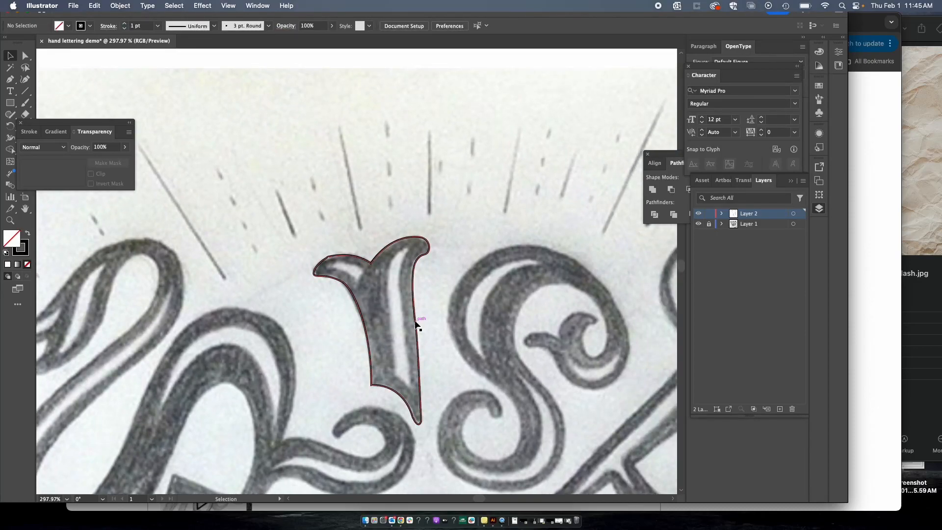
scroll(471, 318, "down", 2)
scroll(471, 318, "right", 1)
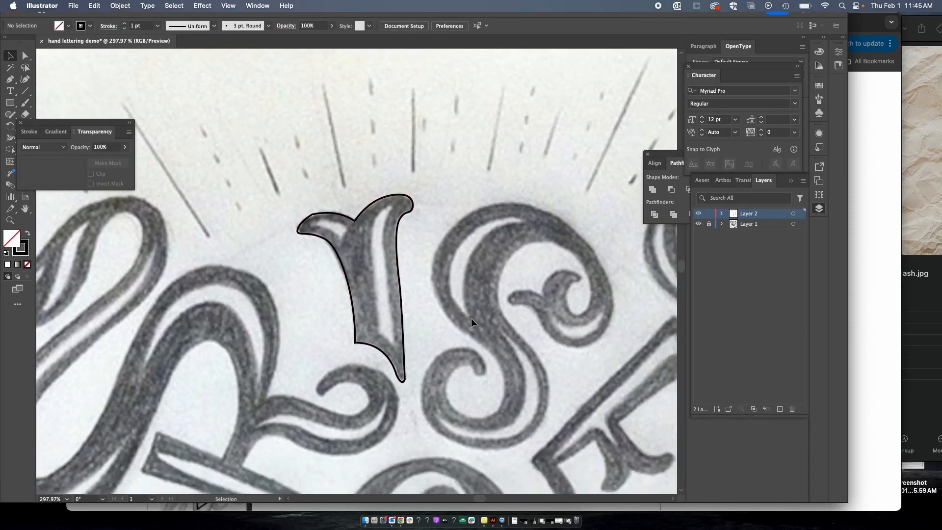
scroll(233, 414, "up", 2)
scroll(234, 413, "right", 2)
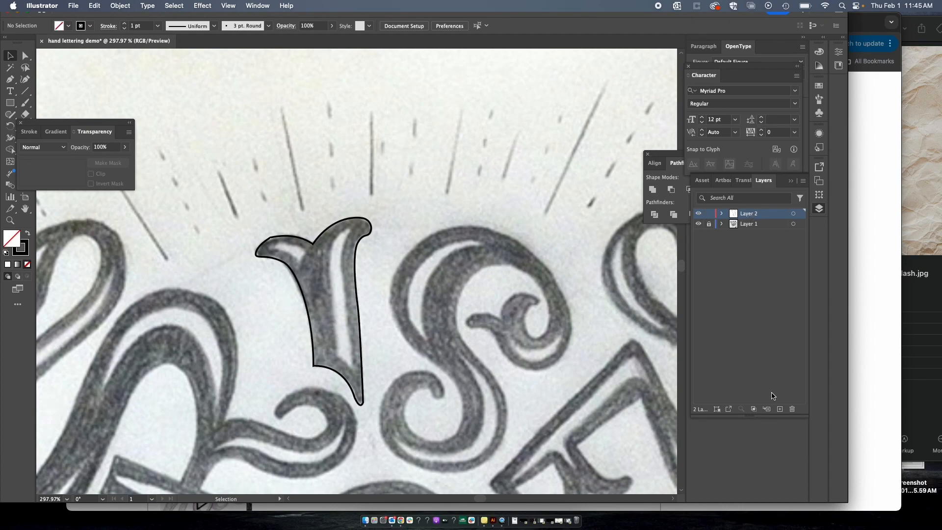
left_click(780, 408)
Step: Trace the long stem highlight and the small left serif highlight inside the I as closed Pen paths on Layer 3
scroll(348, 326, "up", 3)
key("p")
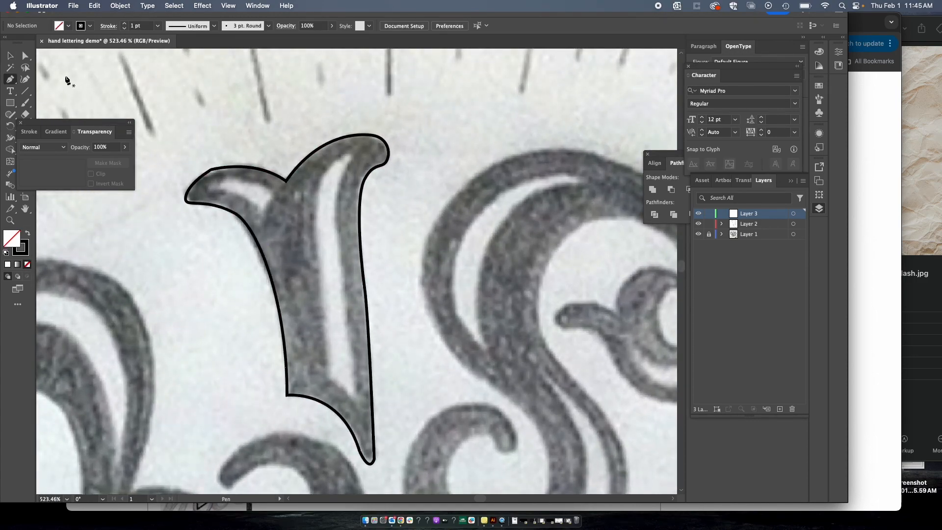
left_click(329, 375)
left_click_drag(353, 395, 356, 405)
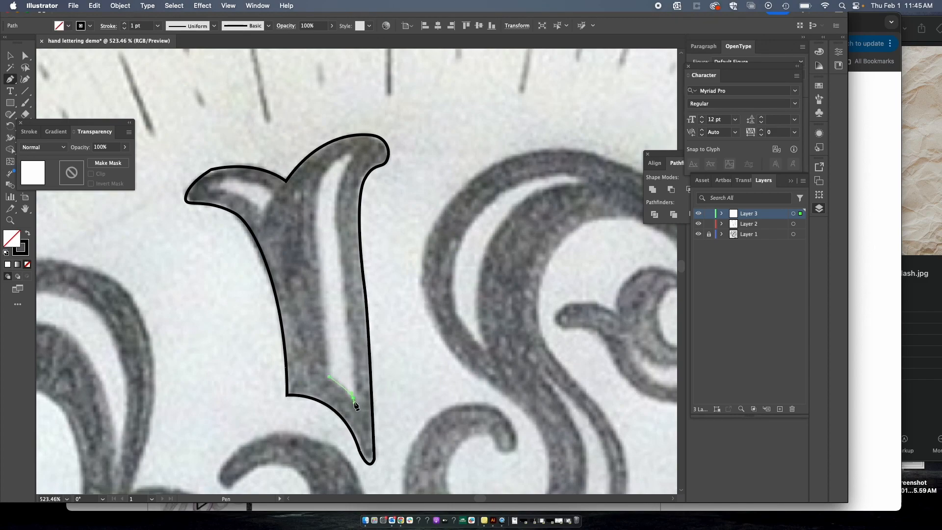
mouse_move(338, 183)
left_mouse_down()
mouse_move(369, 148)
mouse_move(380, 152)
mouse_move(326, 183)
left_mouse_up()
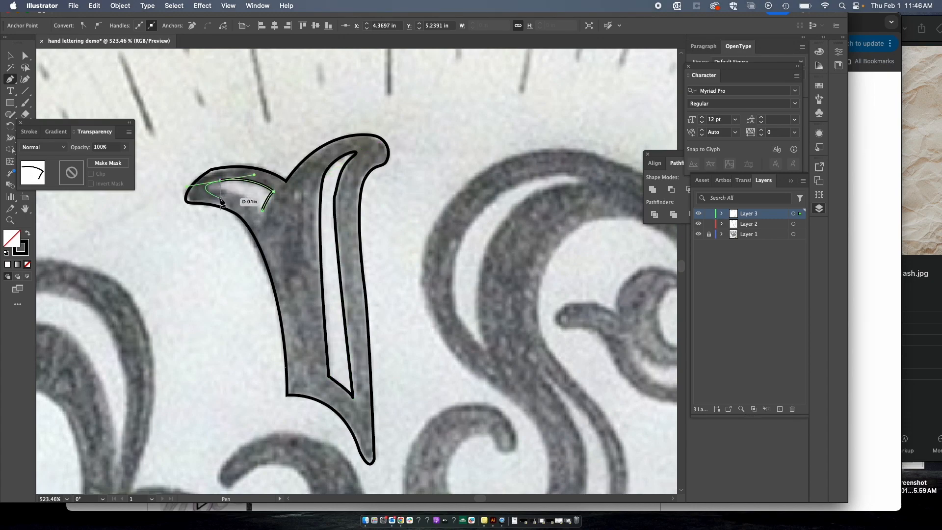
mouse_move(221, 201)
left_mouse_down()
mouse_move(225, 189)
mouse_move(263, 211)
left_mouse_up()
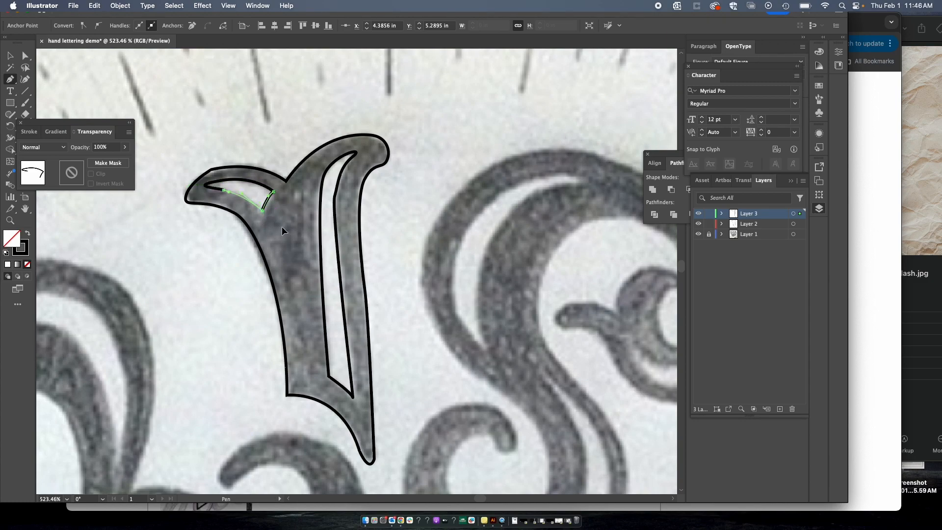
key("super+shift+a")
key("v")
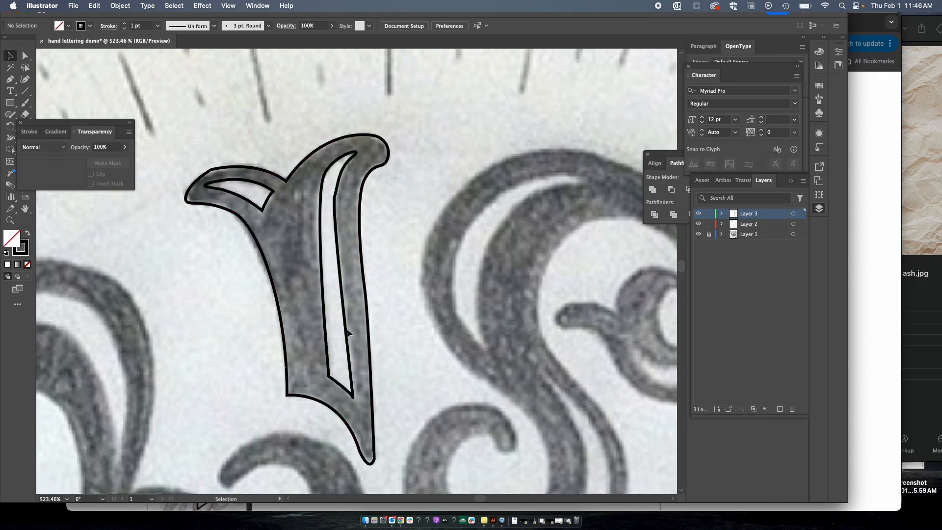
Step: Swap the fill and stroke of the I's outer outline on Layer 2 to make it solid black, and hide Layer 2
left_click(319, 298)
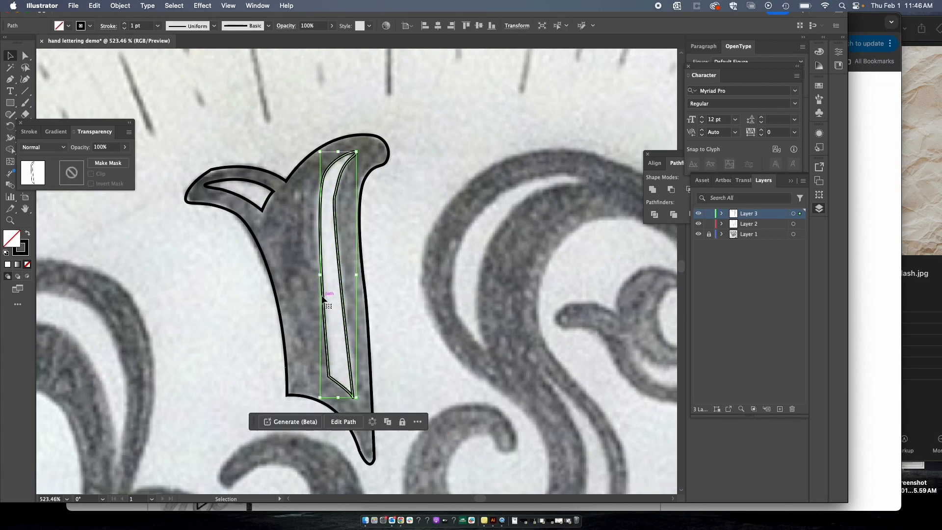
left_click(758, 226)
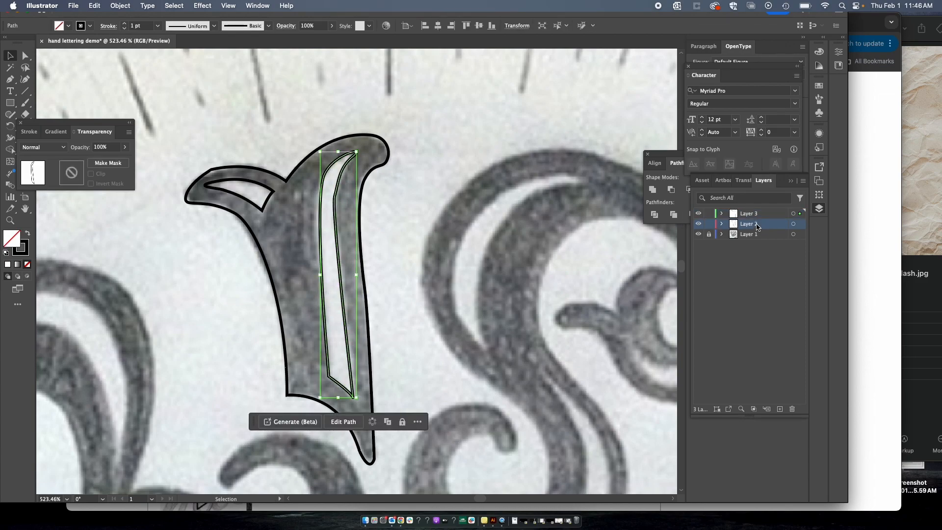
left_click(254, 247)
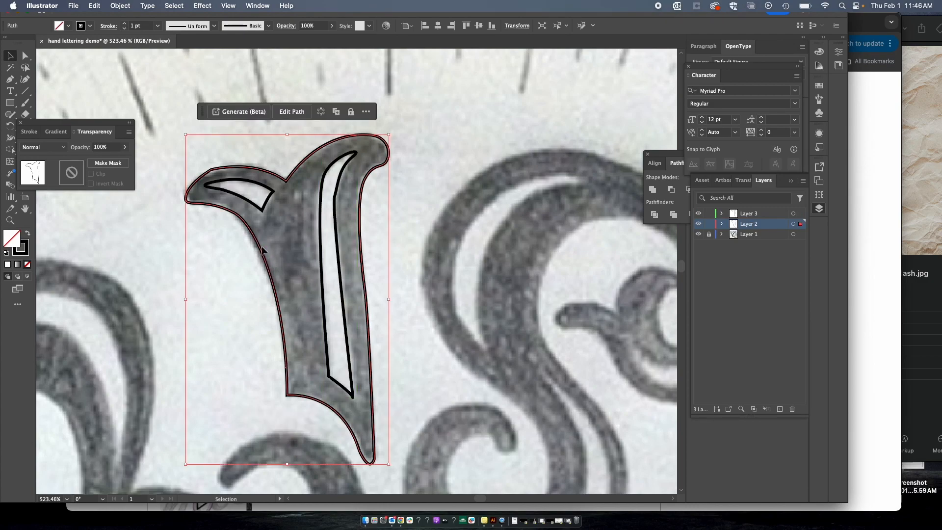
left_click(27, 234)
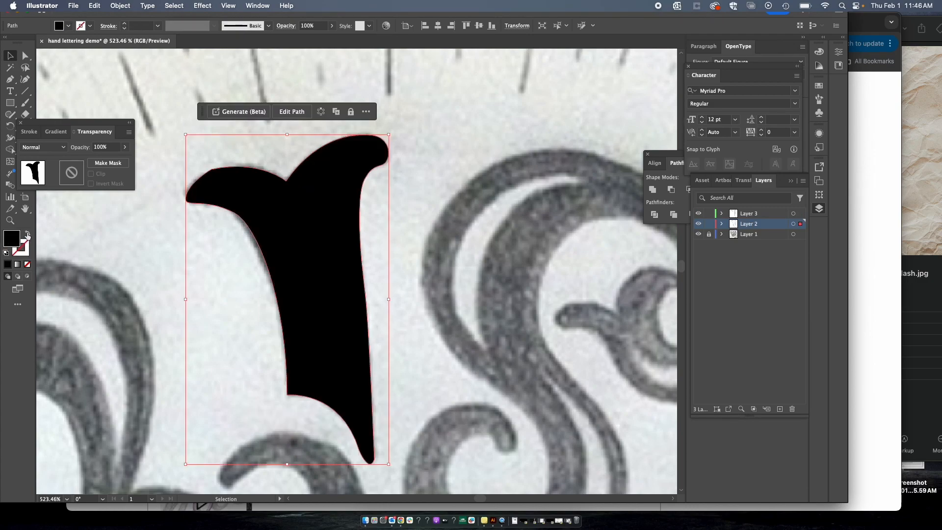
left_click(699, 224)
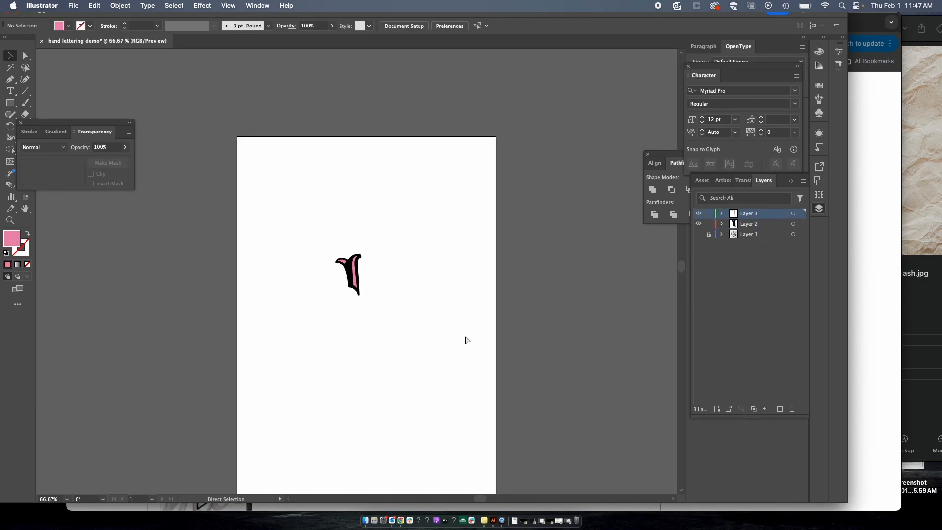
Step: Check the black and pink letter I up close, and show the sketch on Layer 1 again
key("super+equal")
key("super+equal")
key("super+equal")
key("super+equal")
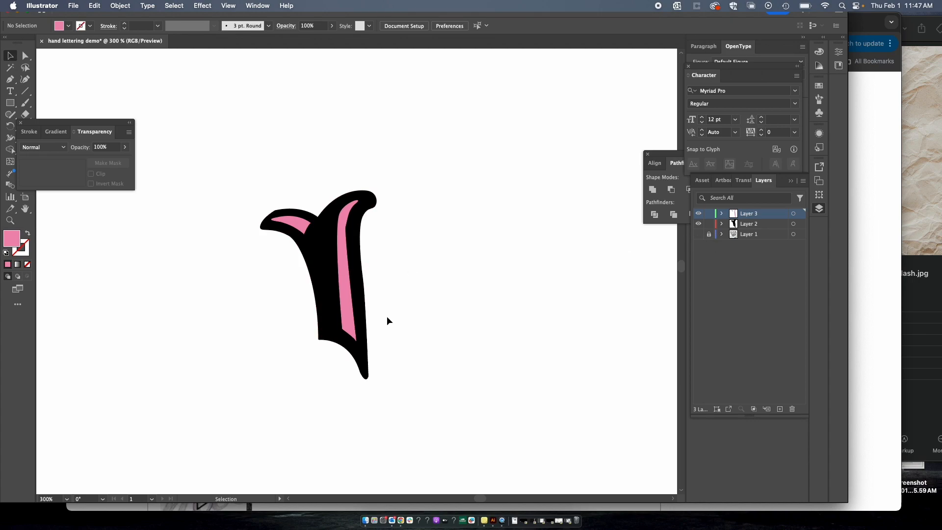
left_click(698, 234)
scroll(372, 344, "down", 5)
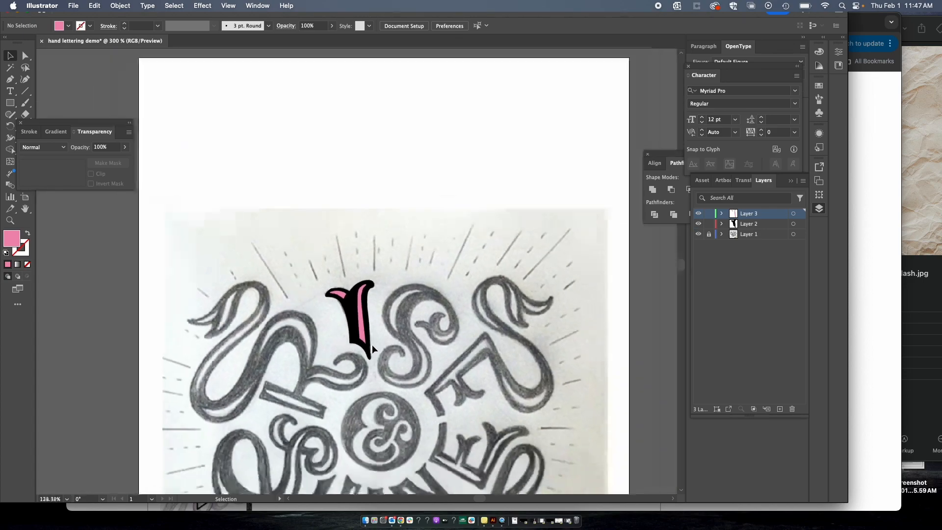
Step: Hide Layers 2 and 3, and unlock and select the sketch image on Layer 1
scroll(469, 319, "down", 2)
scroll(467, 321, "down", 2)
scroll(467, 321, "right", 1)
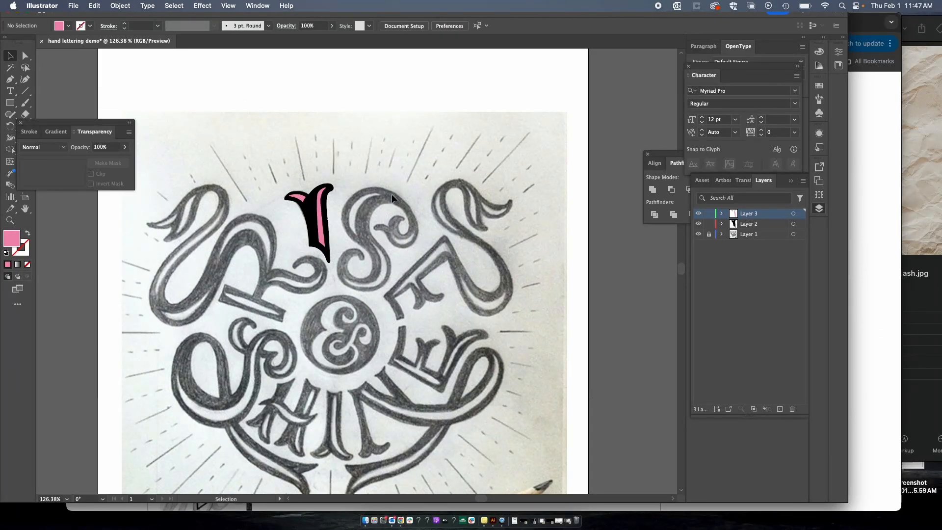
scroll(391, 194, "down", 3)
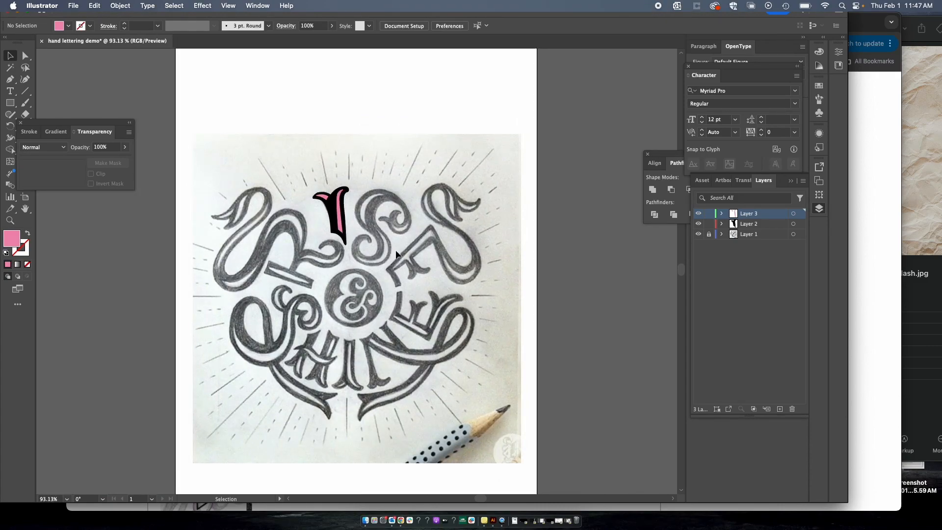
left_click(698, 223)
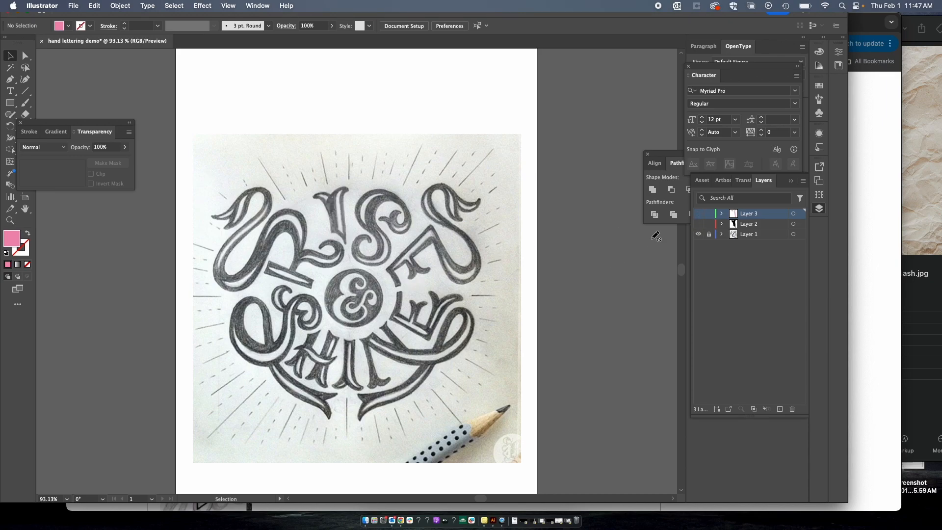
left_click(709, 234)
left_click(373, 238)
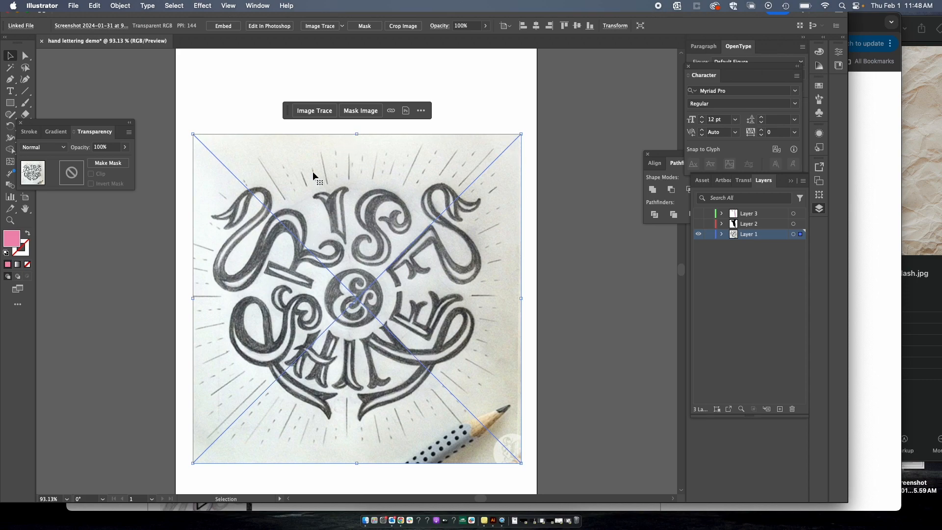
Step: Switch the workspace to Essentials, and return to the Essentials Classic workspace
left_click(257, 6)
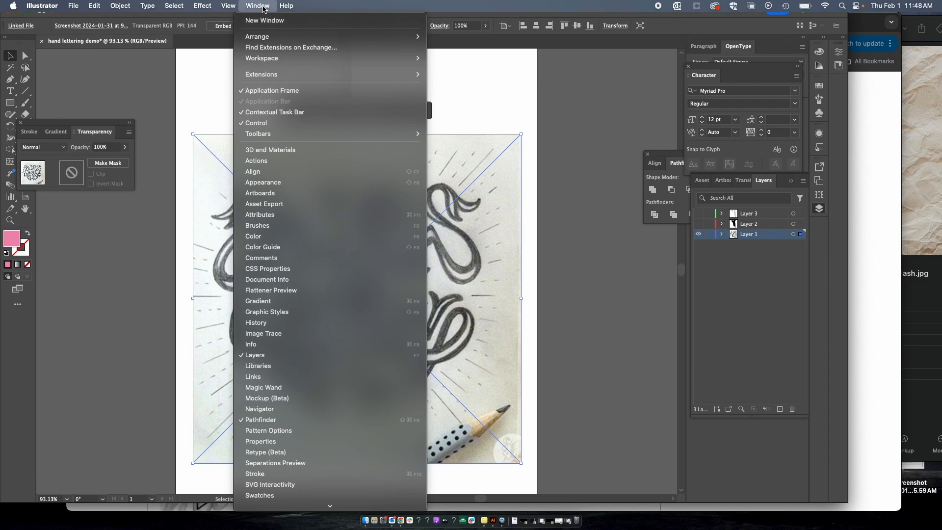
mouse_move(265, 58)
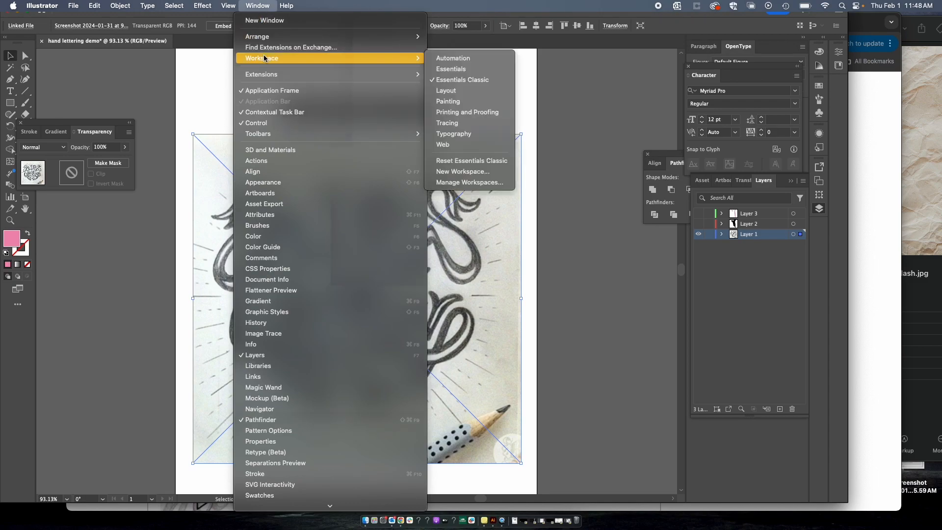
left_click(497, 83)
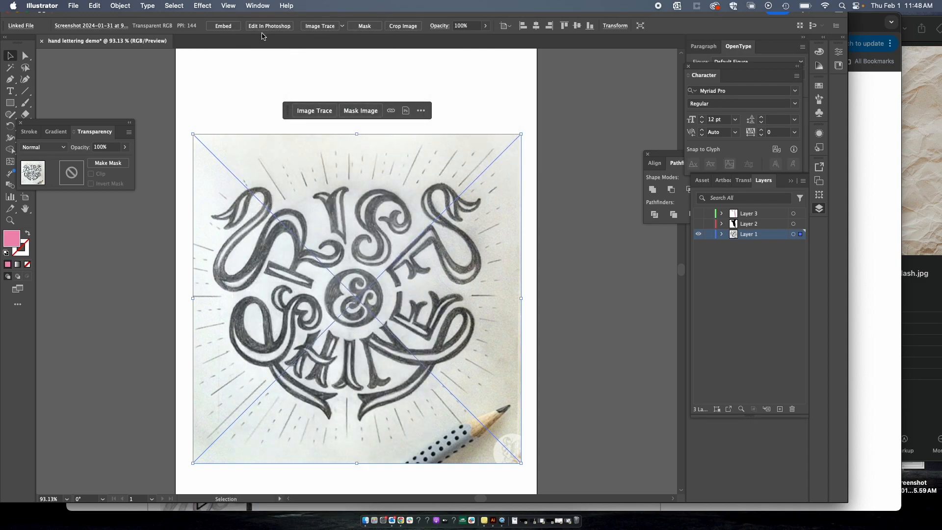
left_click(257, 6)
mouse_move(294, 57)
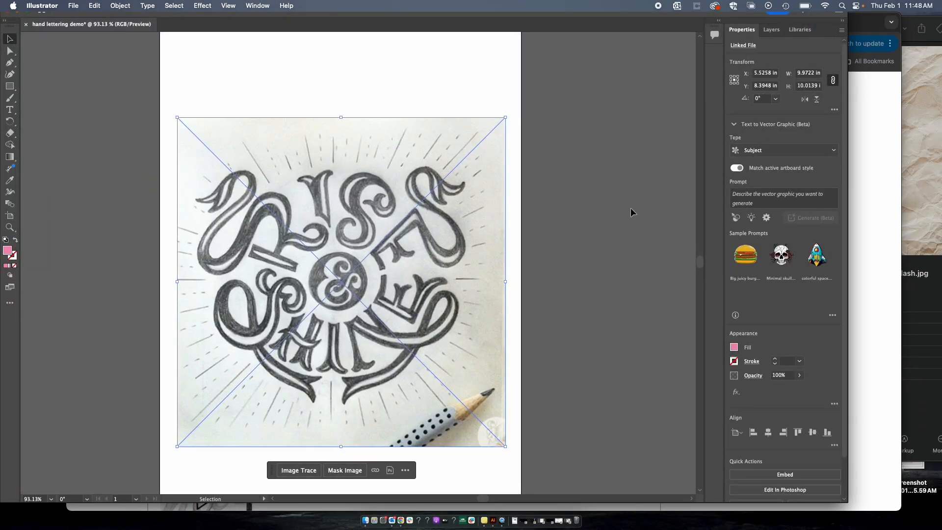
left_click(256, 7)
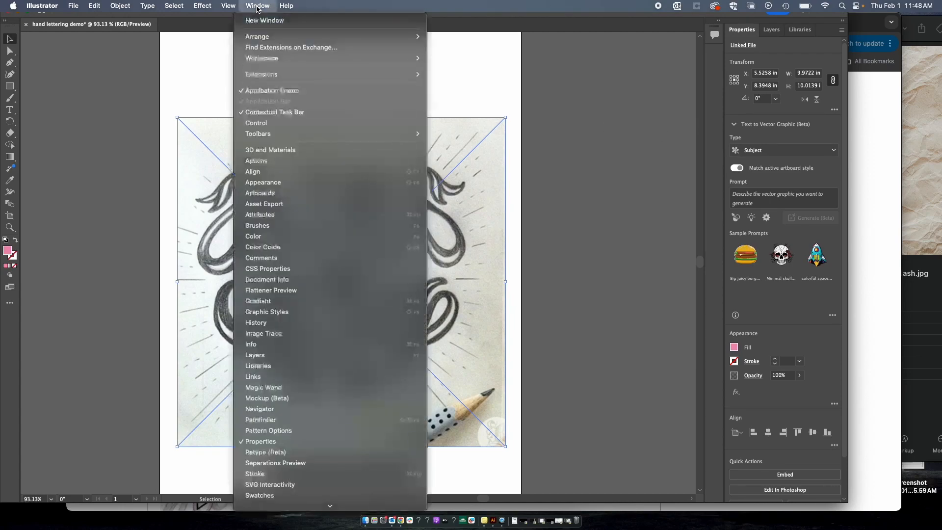
mouse_move(273, 57)
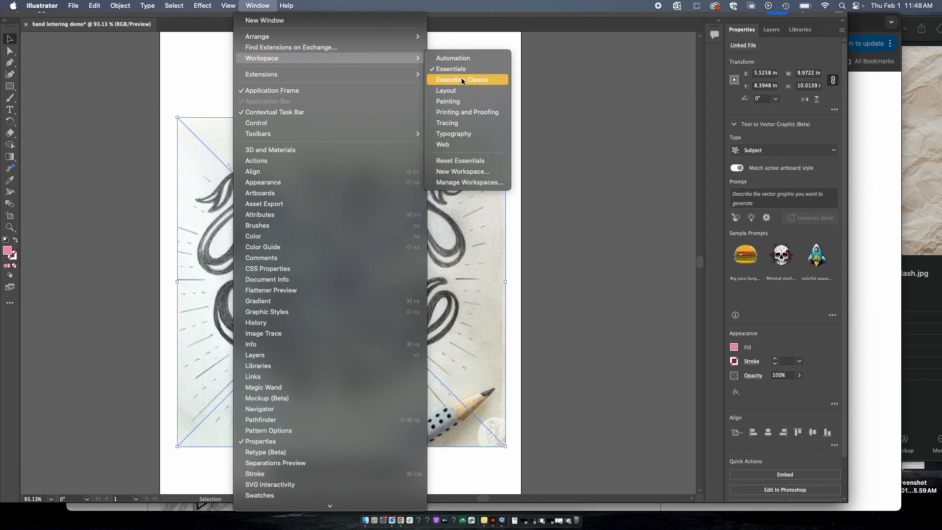
left_click(462, 80)
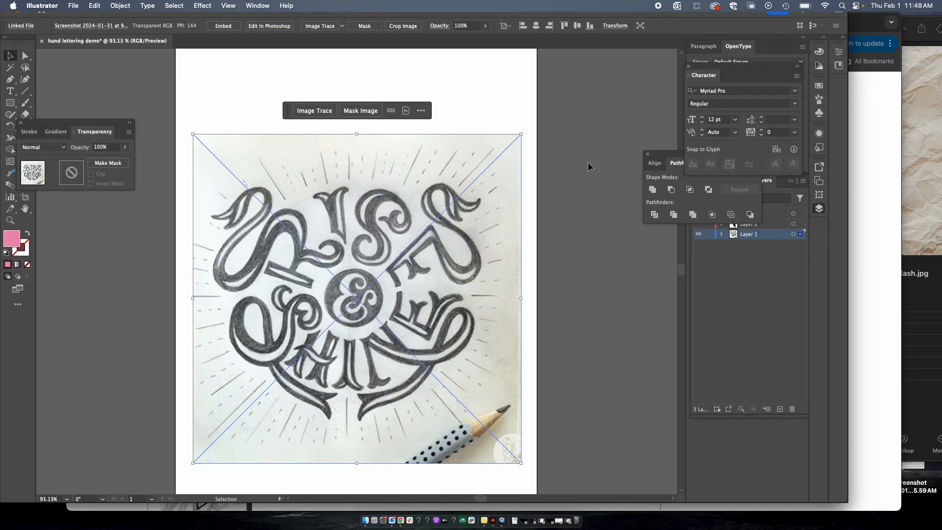
Step: Reselect the sketch image and apply Image Trace to it with the Black and White Logo preset
left_click(572, 146)
left_click(419, 191)
left_click(342, 27)
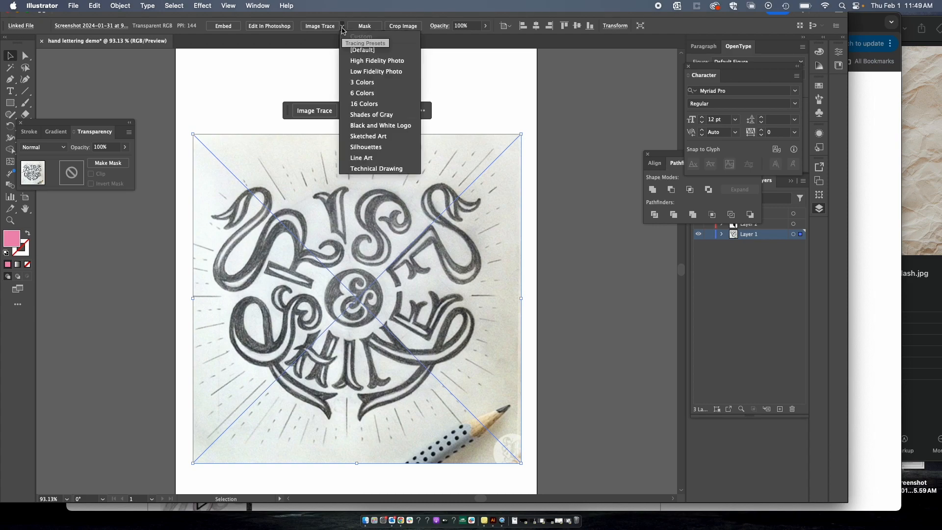
left_click(345, 22)
left_click(343, 27)
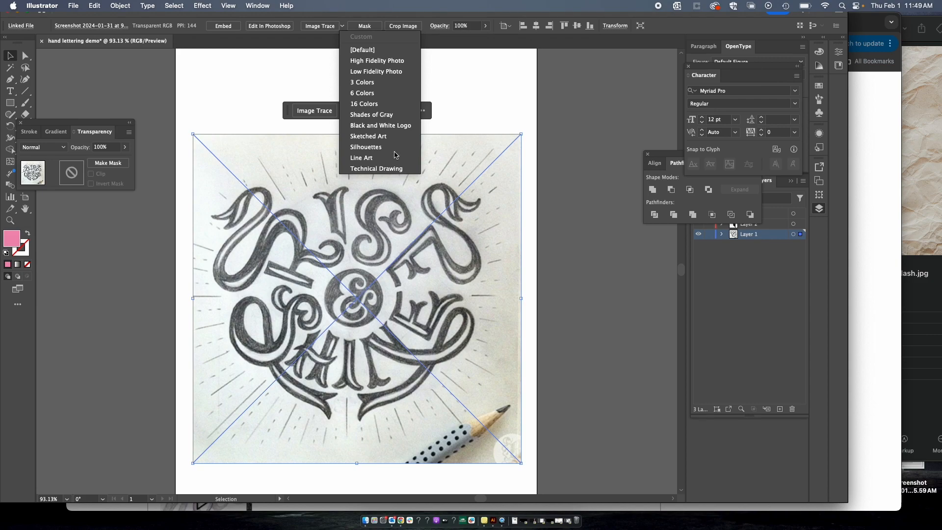
left_click(393, 127)
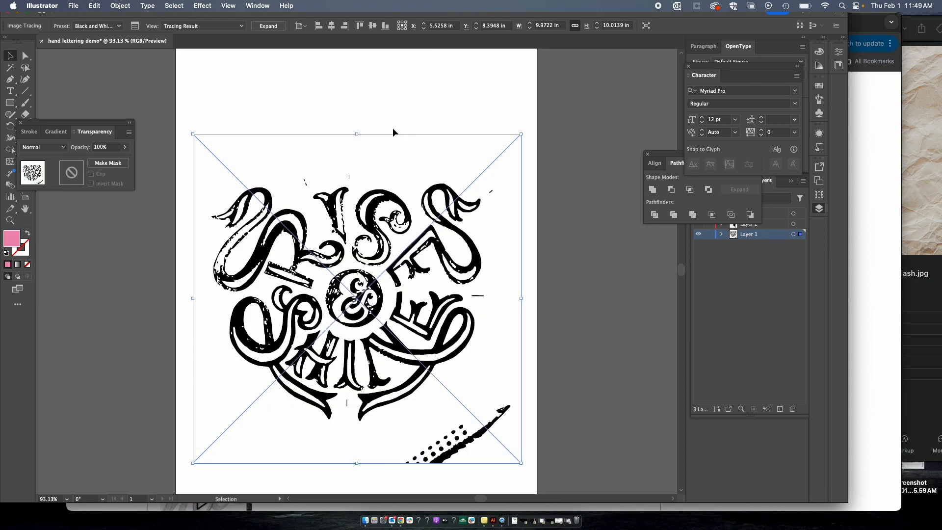
Step: Check the traced lettering up close and in Outline view, and return to the full artboard in Preview
scroll(310, 314, "up", 5)
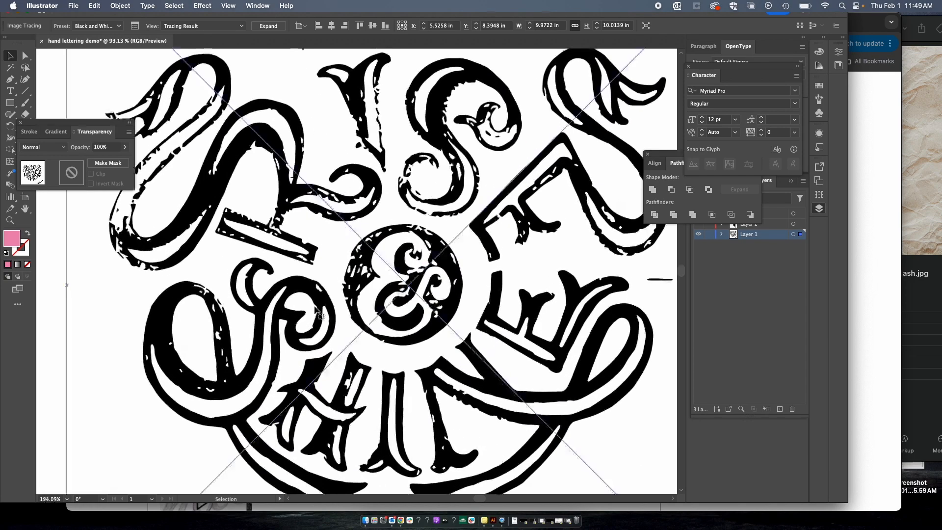
scroll(414, 287, "up", 5)
scroll(413, 286, "down", 5)
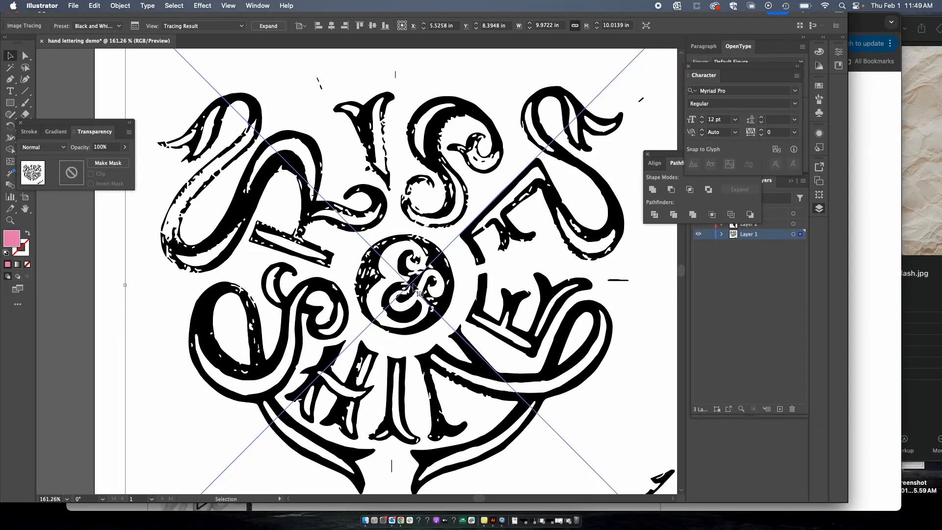
key("super+y")
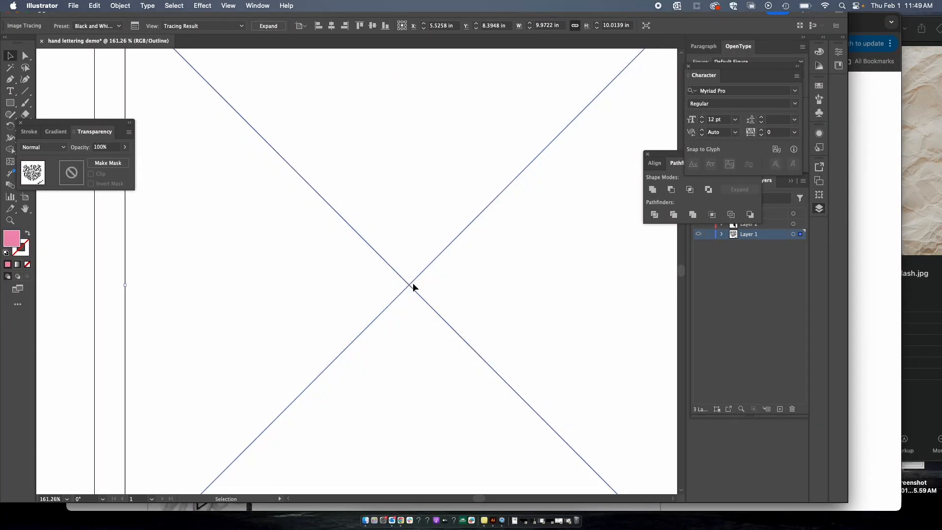
key("super+y")
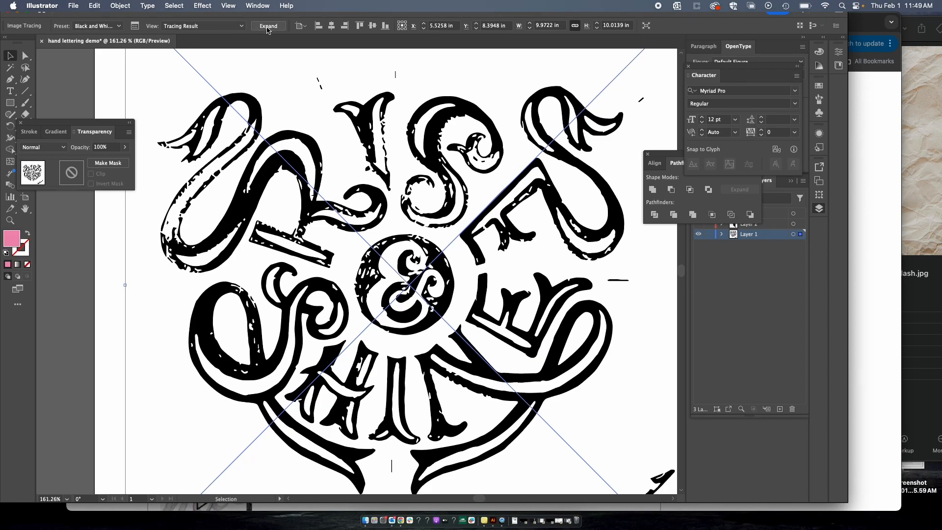
key("super+0")
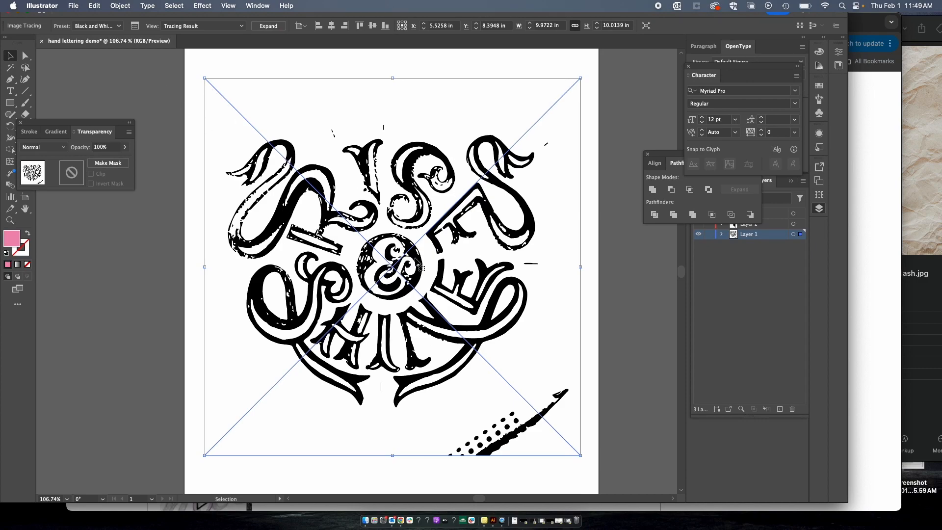
Step: Try threshold values of 179 and 210 on the black-and-white trace, and settle on 187
left_click(134, 27)
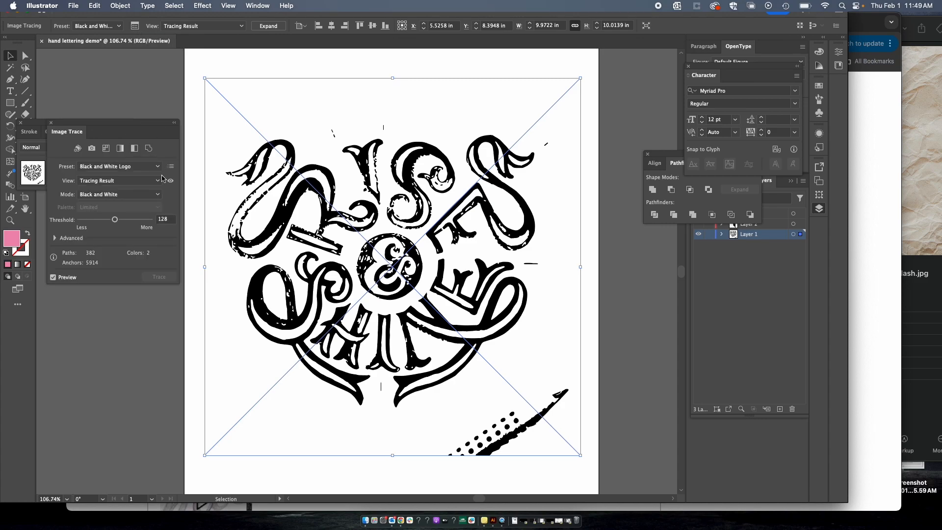
left_click_drag(117, 224, 131, 224)
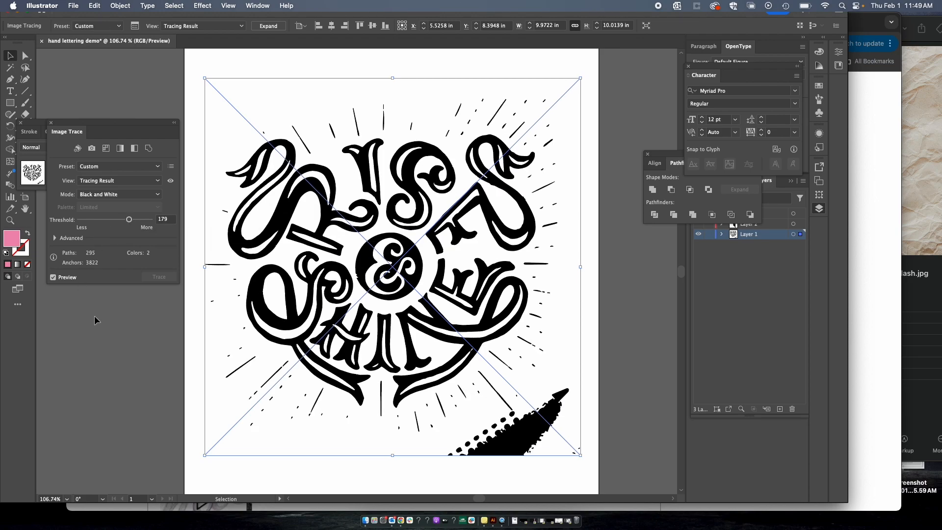
left_click(57, 238)
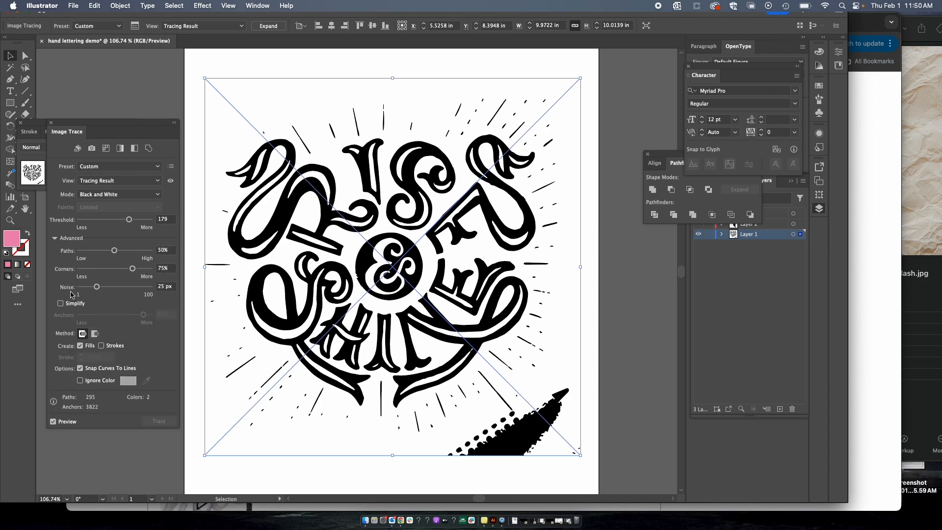
left_click(63, 240)
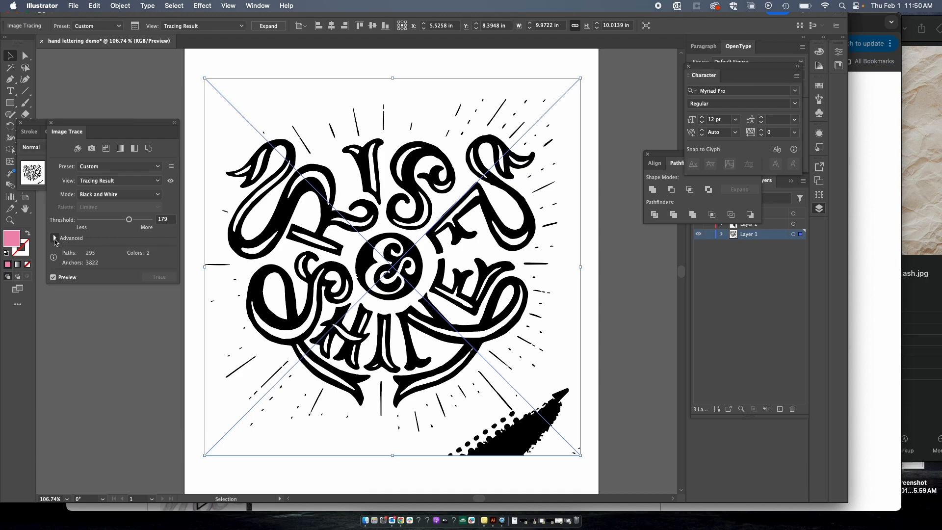
left_click_drag(135, 220, 138, 222)
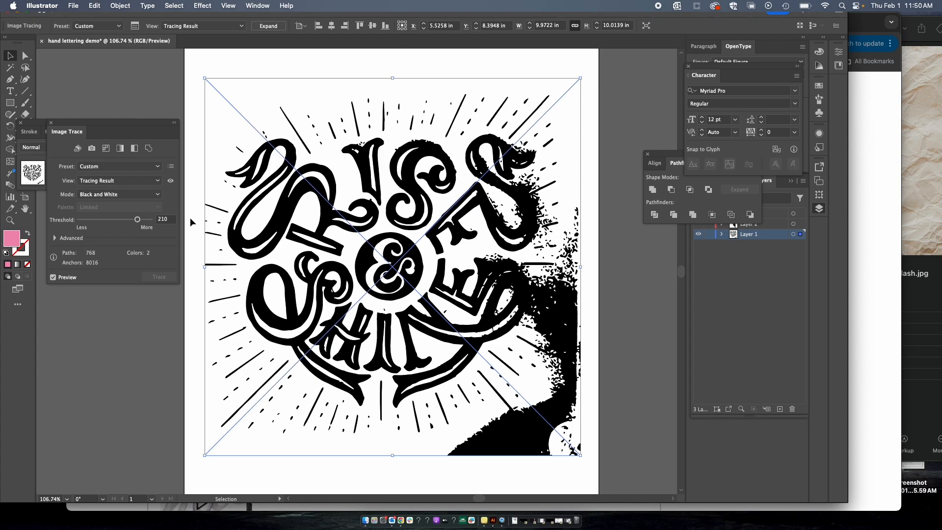
left_click(132, 220)
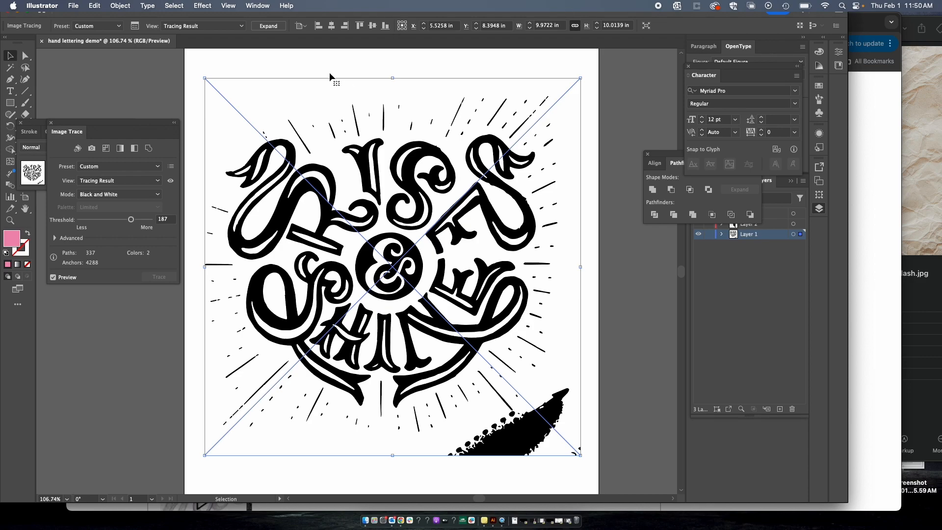
Step: Expand the tracing result into editable vector paths, deselect them, and show the artwork in Outline view
left_click(278, 27)
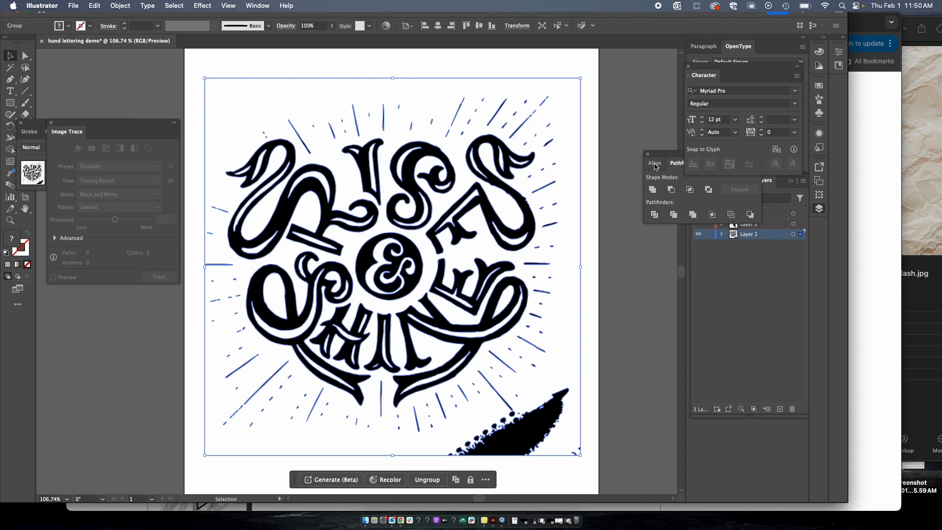
left_click(636, 137)
key("super+y")
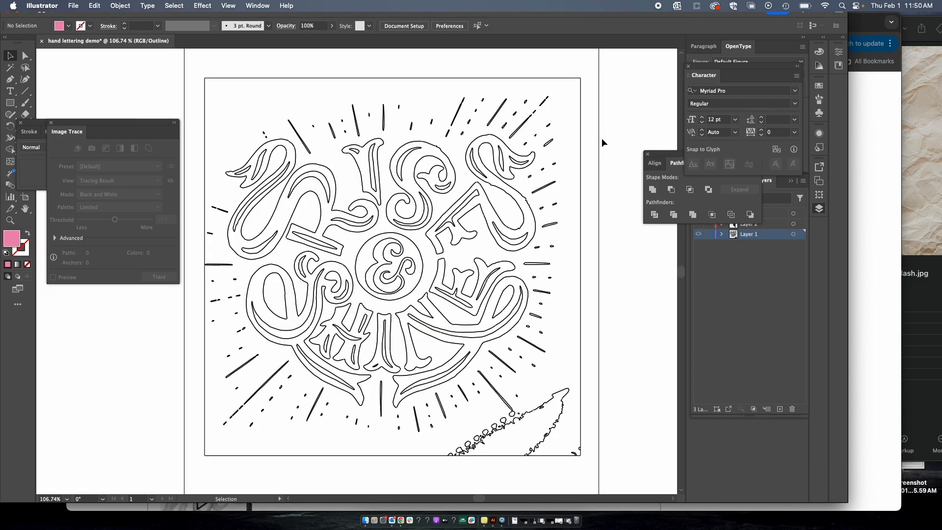
Step: Examine the smoothness of the expanded curves around the S shapes and the ampersand in Outline and Preview views
scroll(371, 218, "up", 2)
scroll(371, 219, "up", 10)
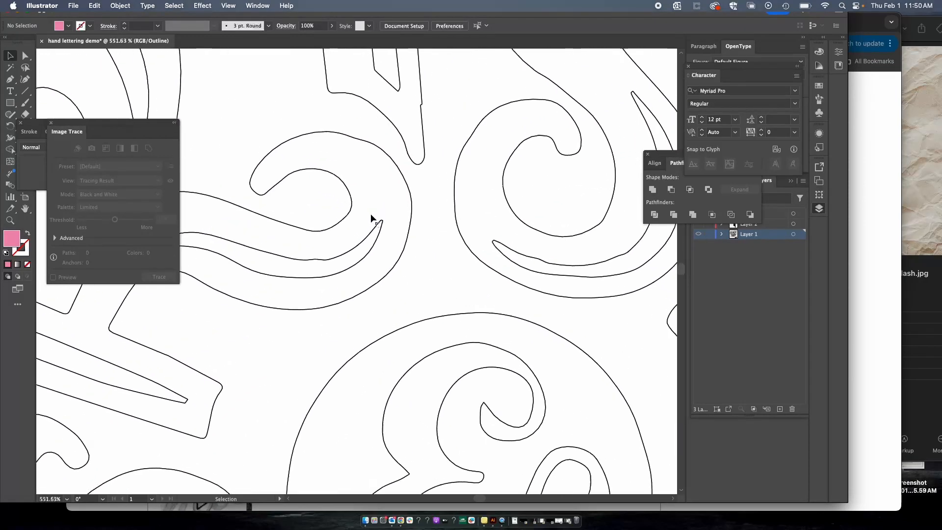
scroll(371, 219, "up", 2)
scroll(372, 218, "right", 5)
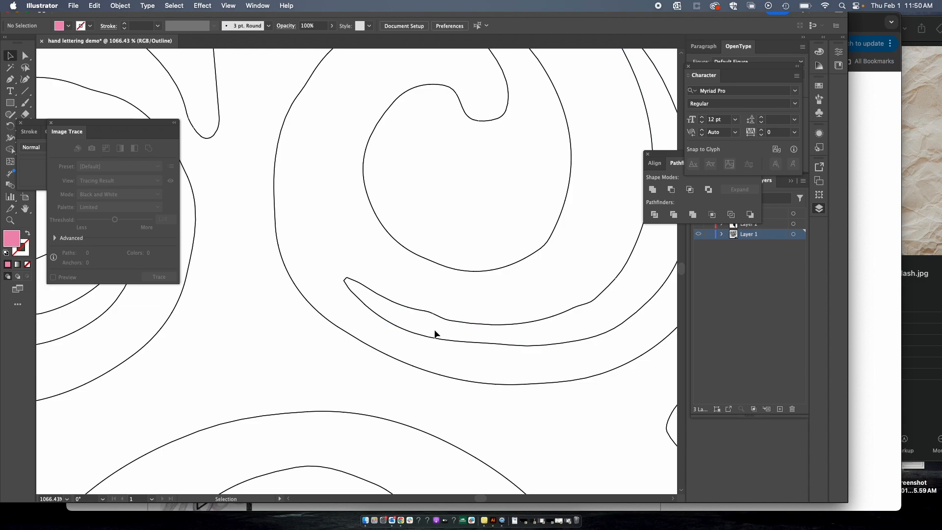
scroll(435, 332, "up", 2)
scroll(434, 332, "right", 1)
scroll(306, 208, "down", 8)
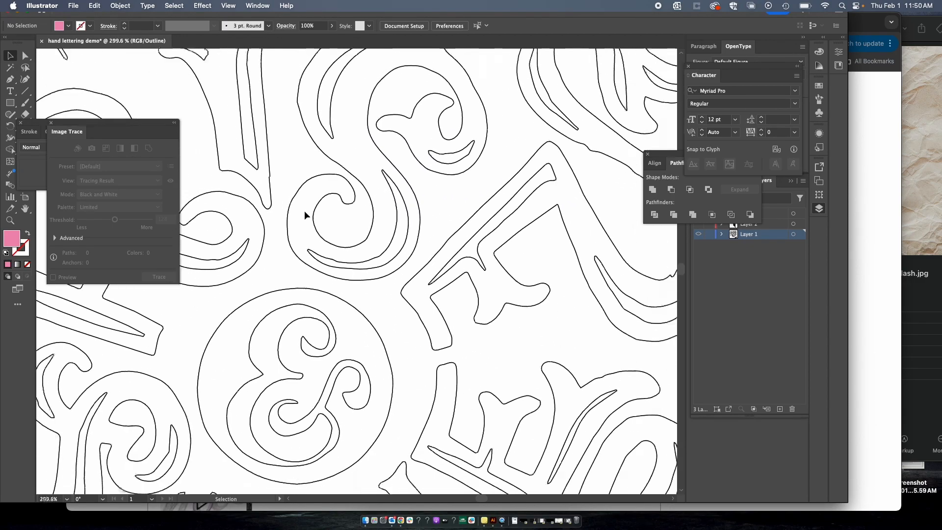
scroll(342, 287, "up", 7)
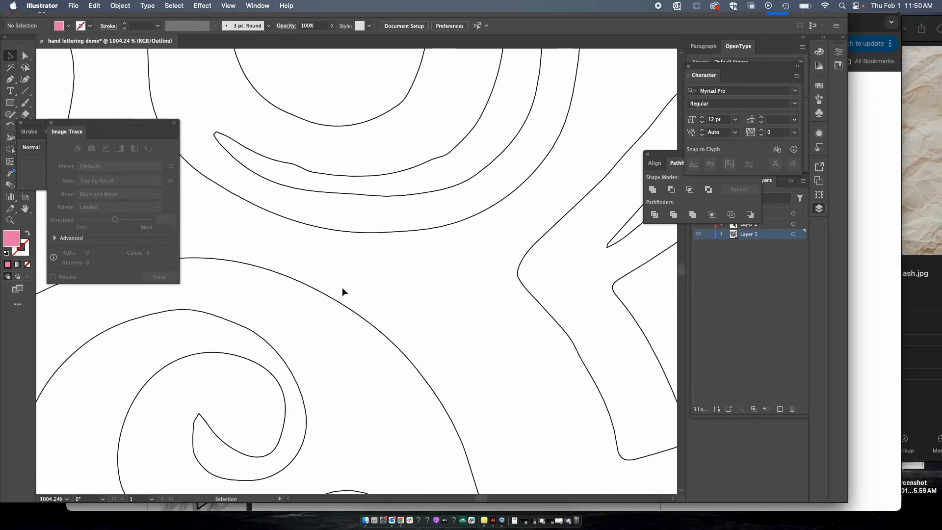
key("super+y")
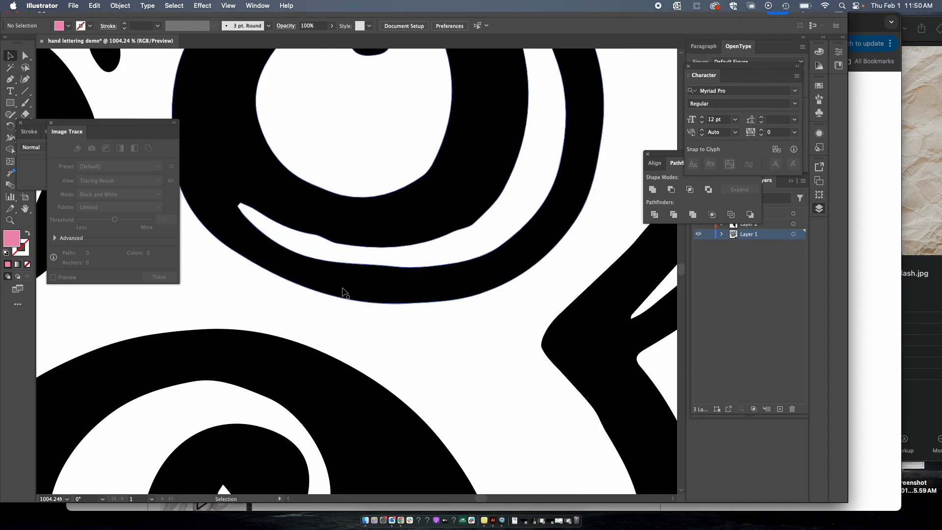
scroll(342, 287, "down", 10)
scroll(342, 288, "down", 2)
scroll(343, 287, "left", 2)
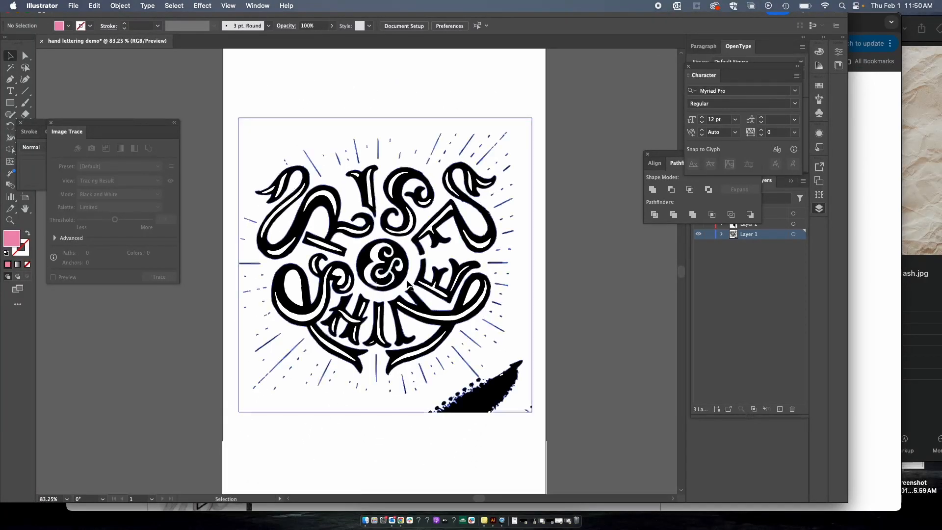
scroll(342, 287, "up", 2)
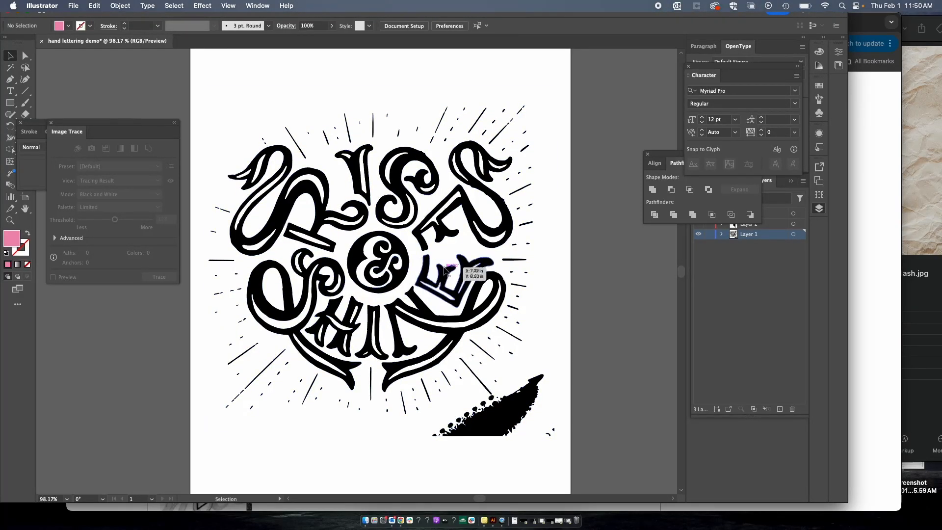
scroll(321, 284, "up", 5)
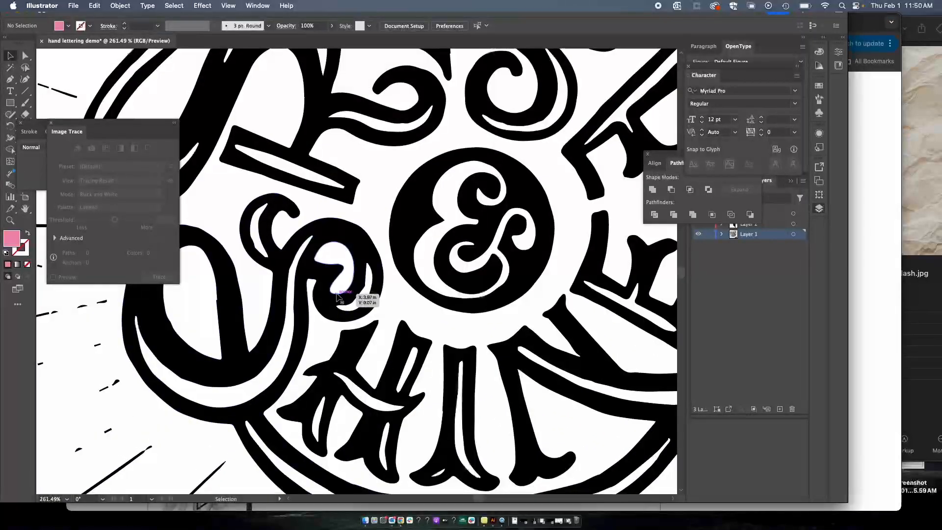
Step: Try to fill the notch in the outer edge of the large swash on RISE's E by moving its inner anchor point outward
scroll(343, 296, "down", 5)
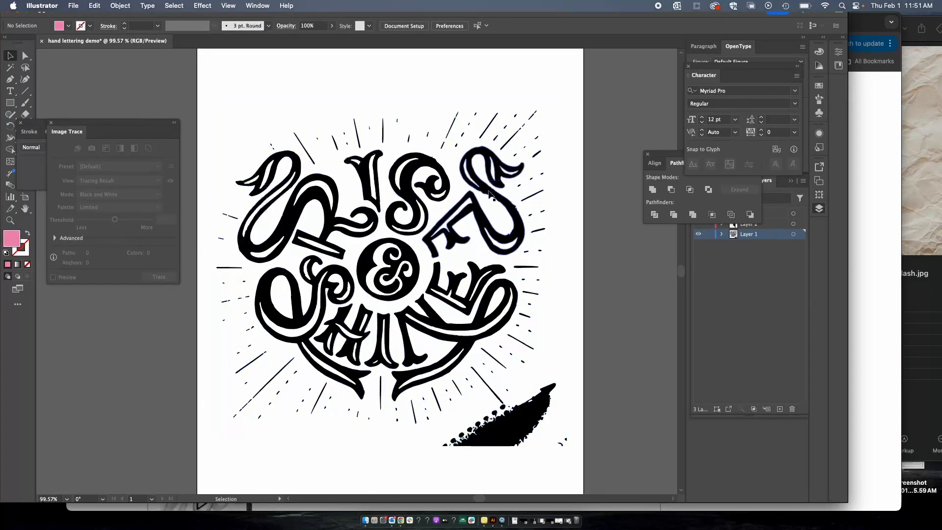
scroll(486, 196, "up", 3)
scroll(488, 198, "up", 5)
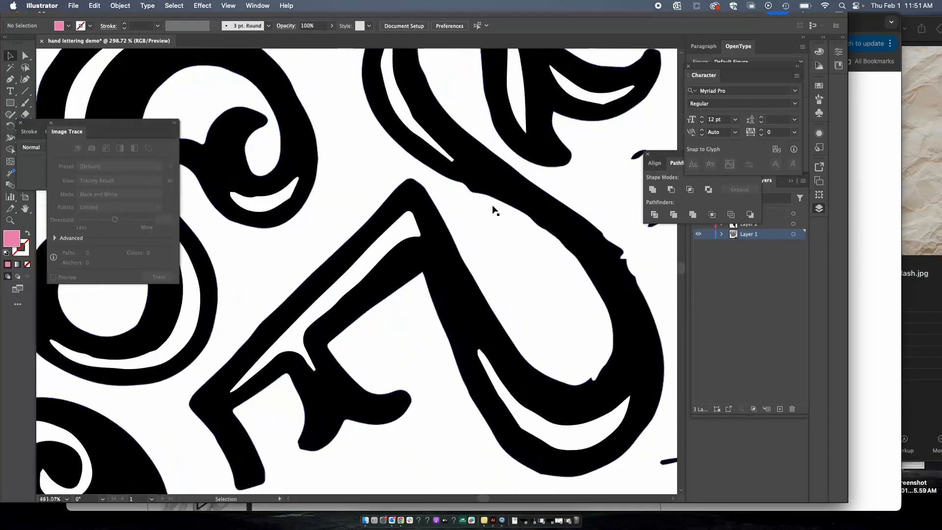
scroll(494, 210, "up", 4)
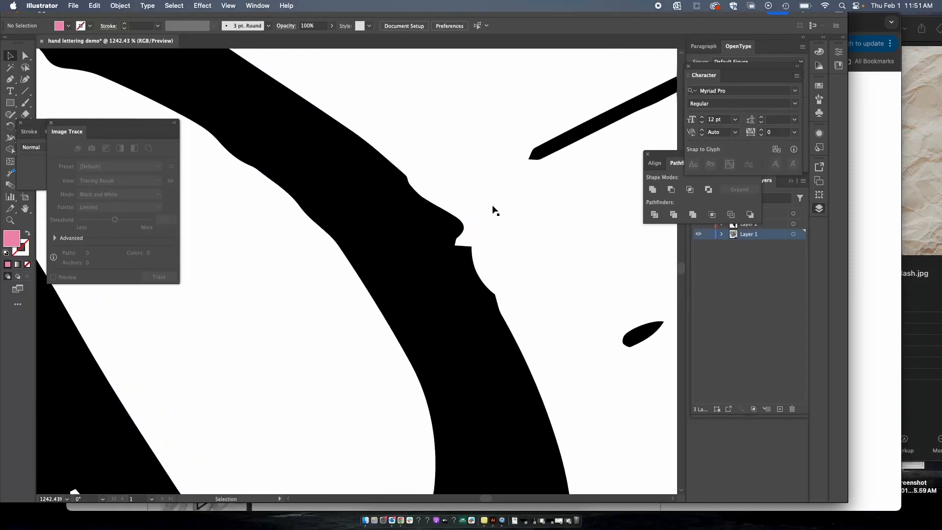
scroll(398, 195, "down", 2)
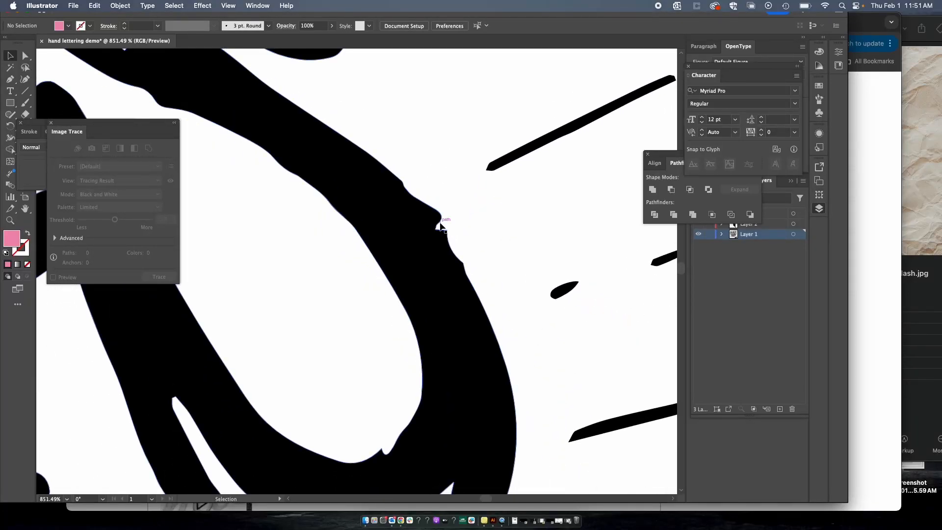
scroll(471, 260, "up", 1)
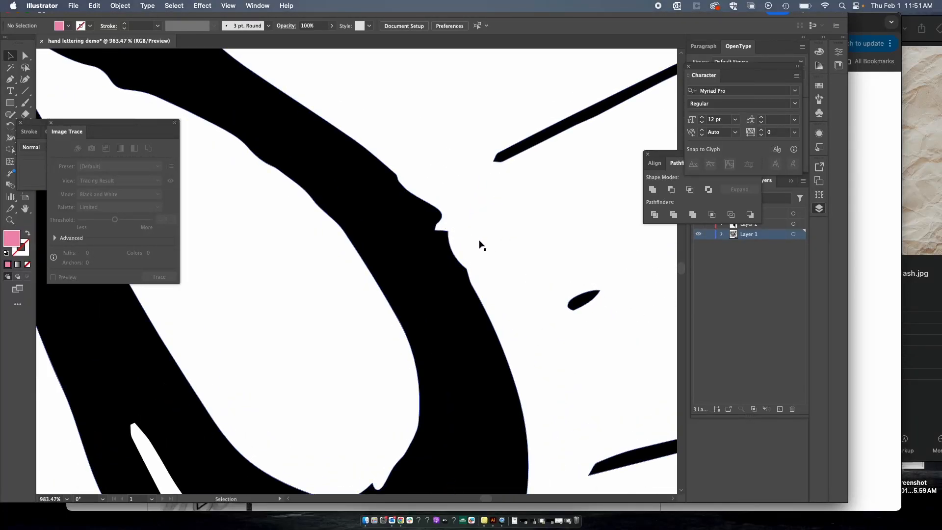
left_click(26, 56)
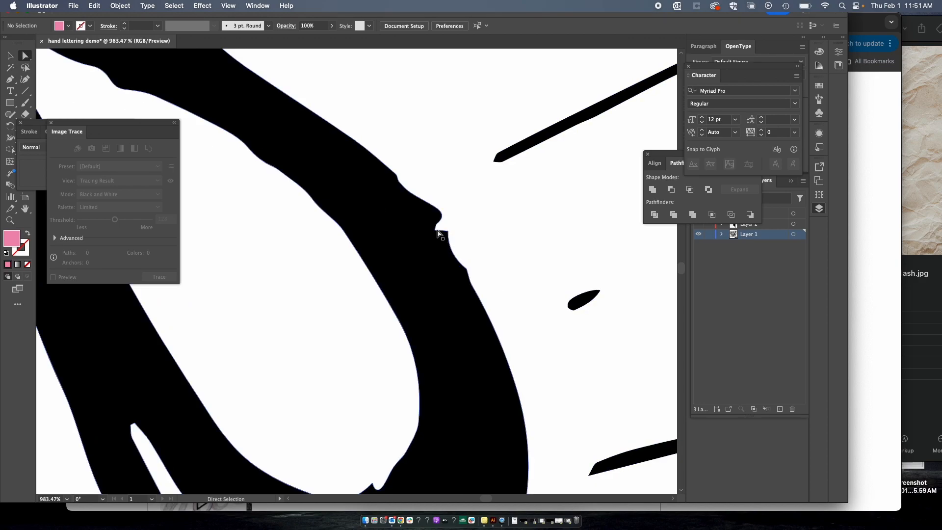
scroll(437, 231, "up", 5)
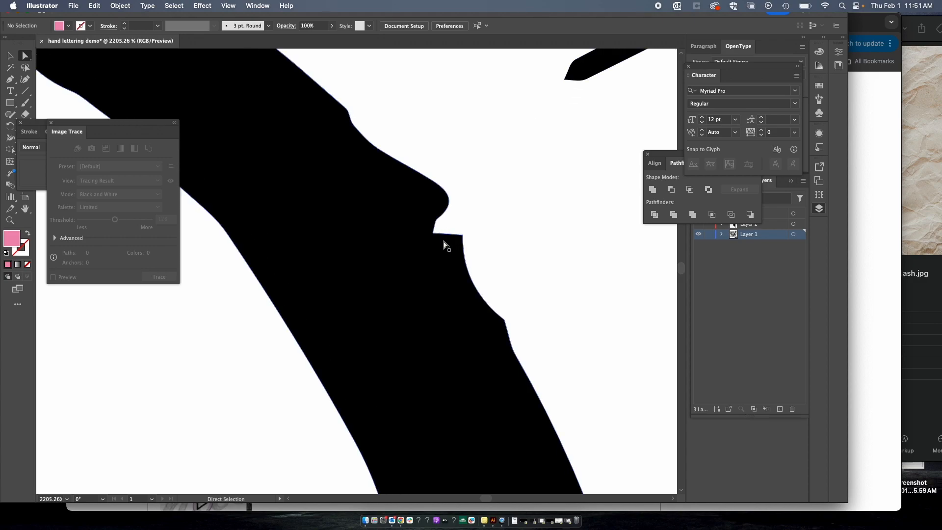
left_click(438, 232)
left_click_drag(431, 238, 451, 234)
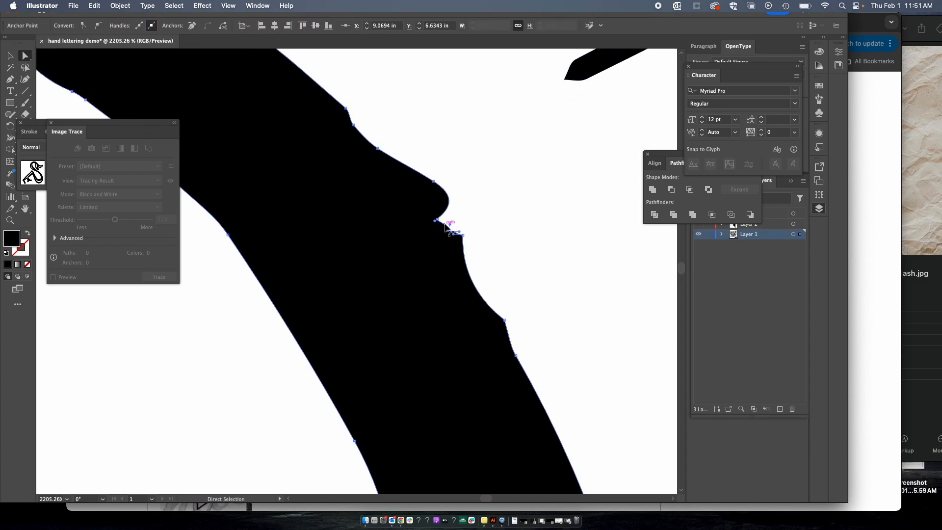
Step: Try to smooth the dent above the notch by moving its path segment and curve outward, and inspect the edge up close
left_click(352, 127)
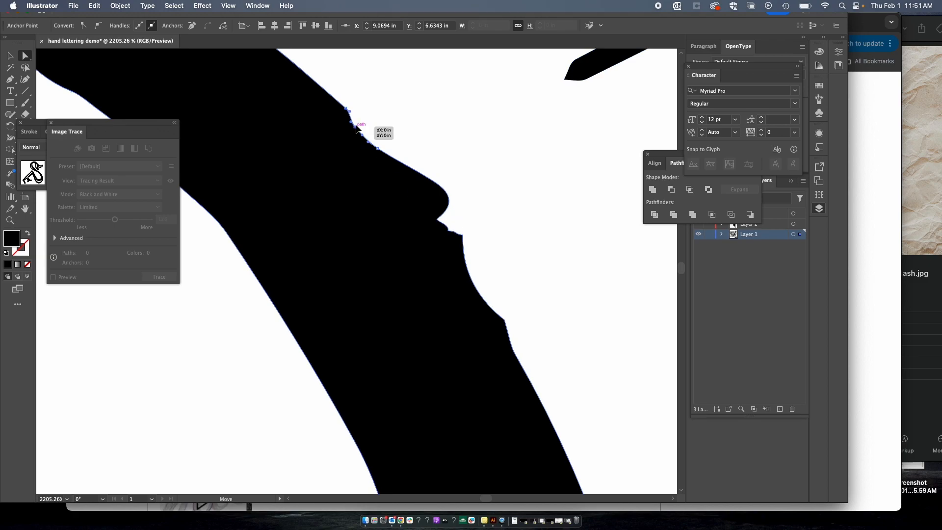
left_click_drag(368, 141, 377, 141)
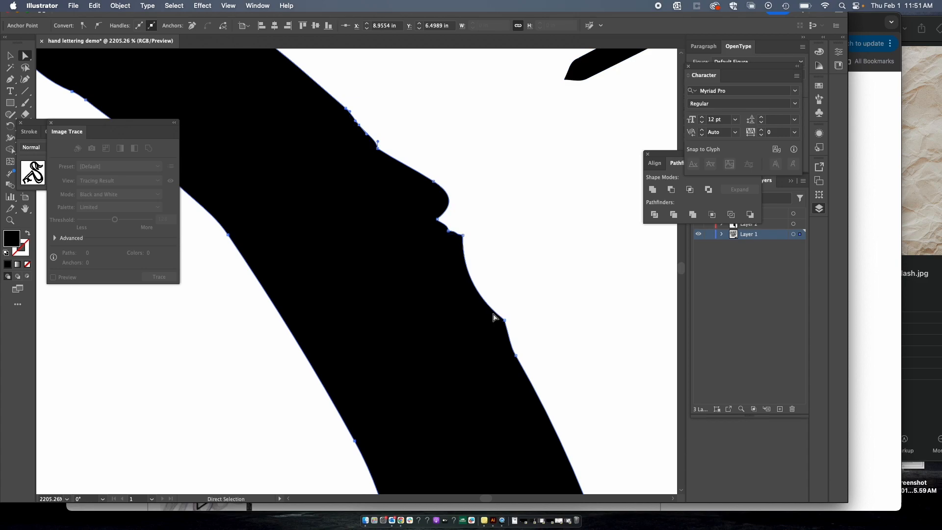
scroll(381, 155, "up", 2)
scroll(381, 156, "up", 2)
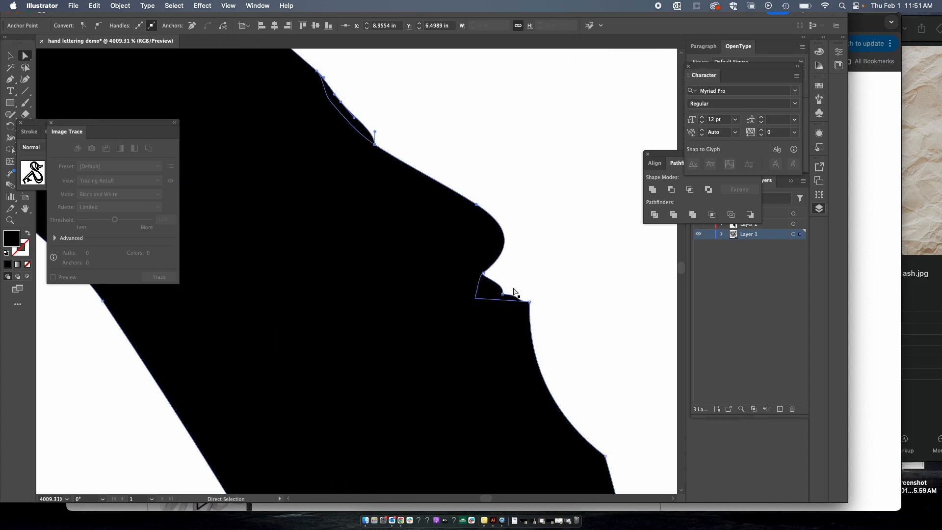
scroll(441, 250, "down", 3)
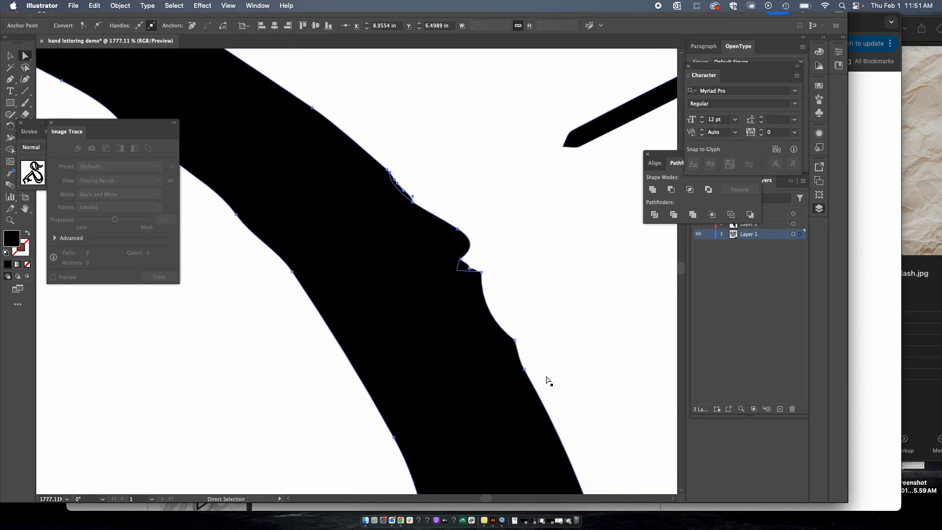
scroll(494, 300, "up", 2)
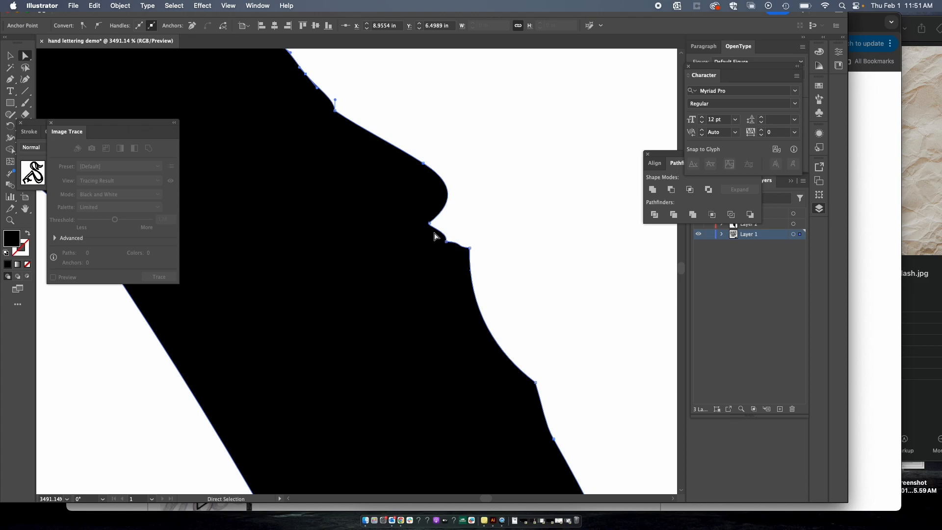
scroll(434, 236, "down", 2)
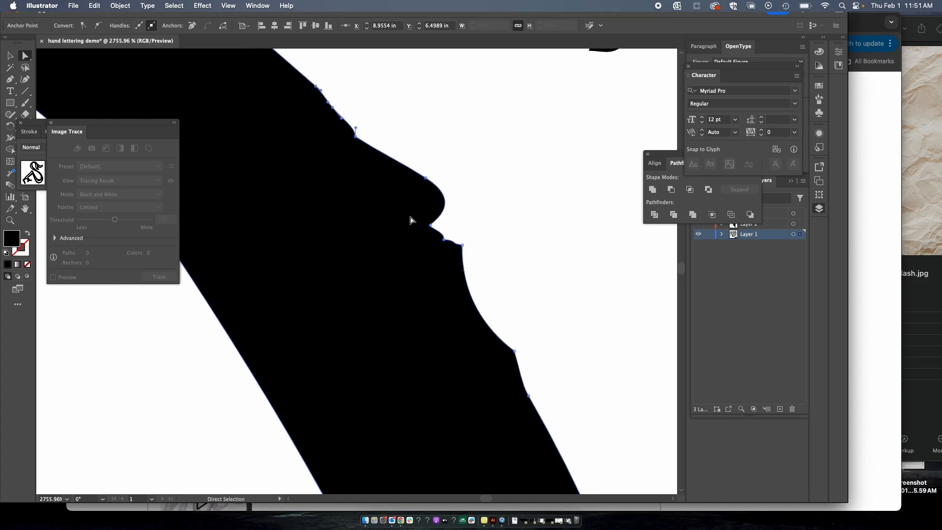
scroll(410, 220, "down", 1)
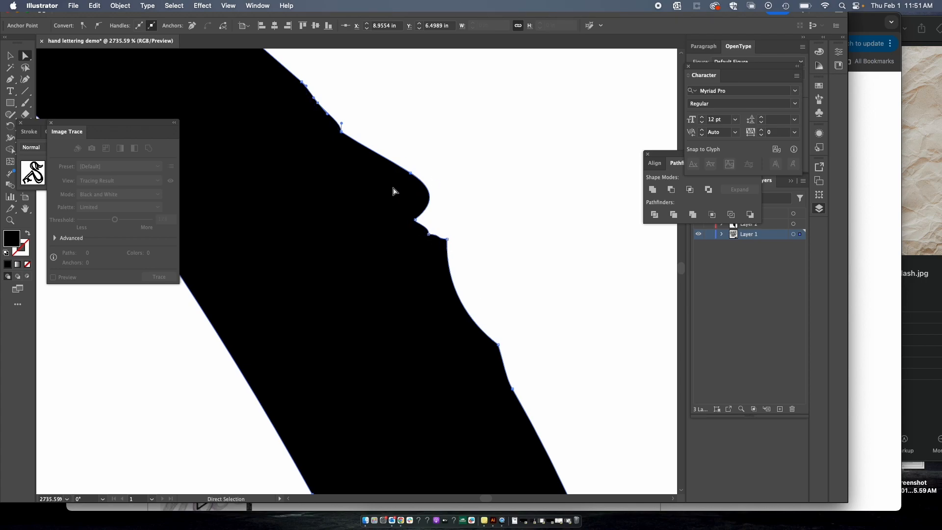
Step: Remove the surplus points along the bumpy outer edge of the black swash with the Delete Anchor Point tool
scroll(393, 191, "up", 3)
scroll(393, 191, "right", 1)
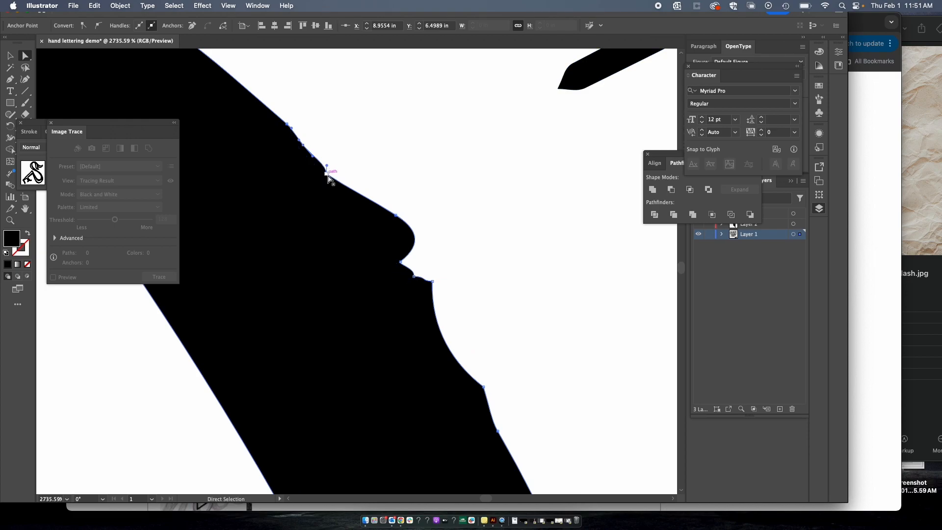
key("p")
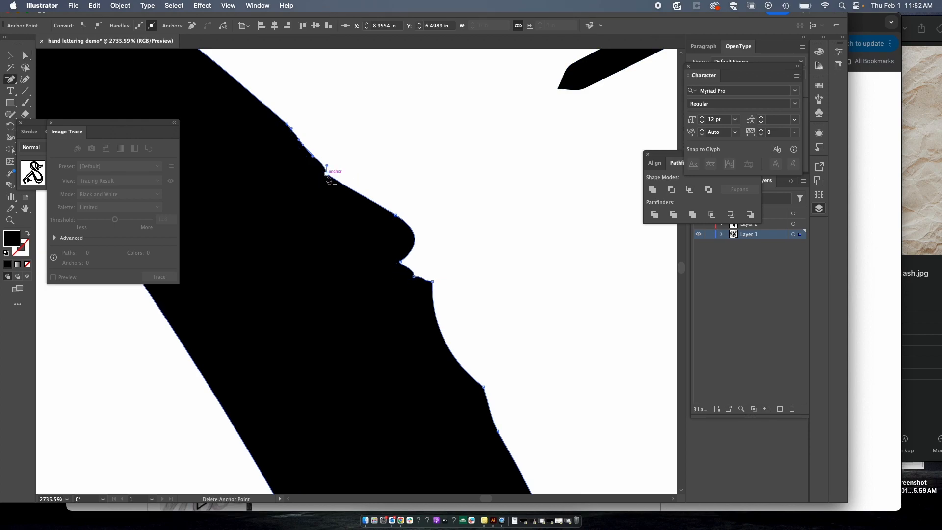
left_click(10, 80)
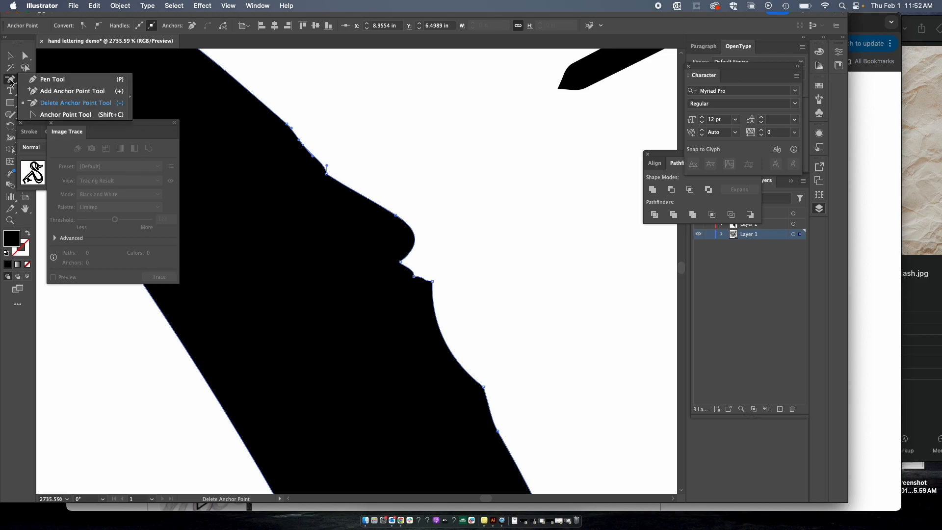
left_click(108, 106)
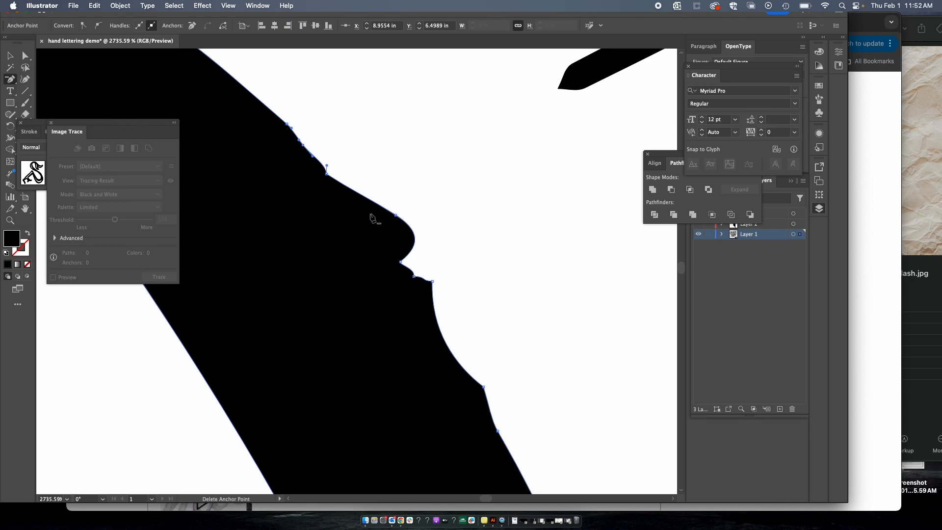
left_click(326, 173)
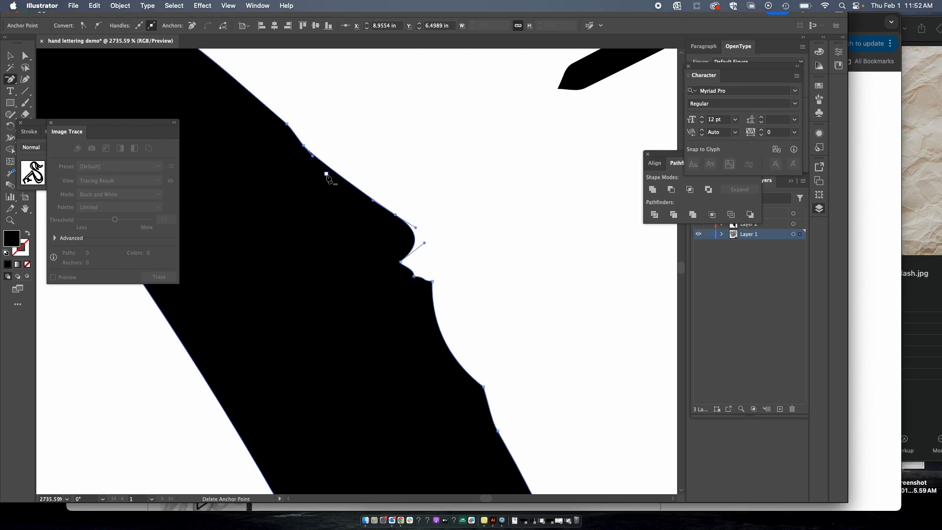
left_click(400, 262)
left_click(414, 277)
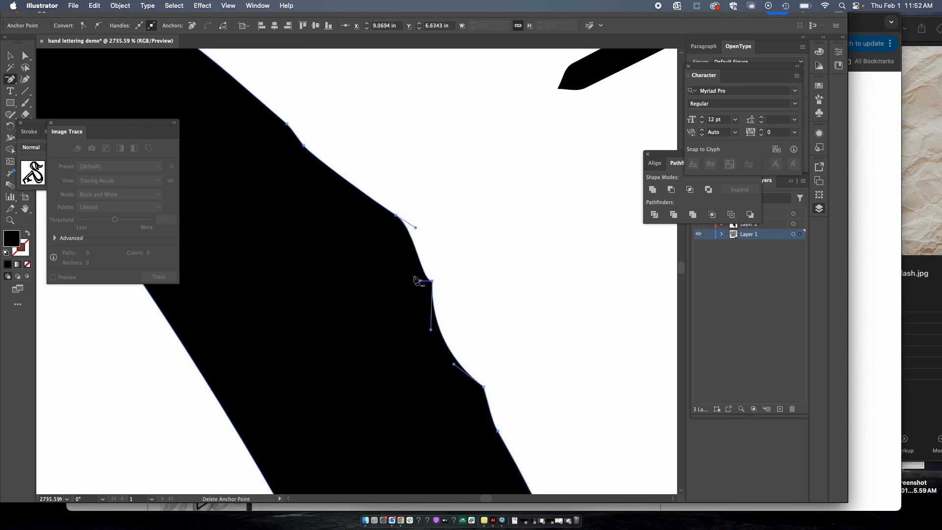
left_click(432, 281)
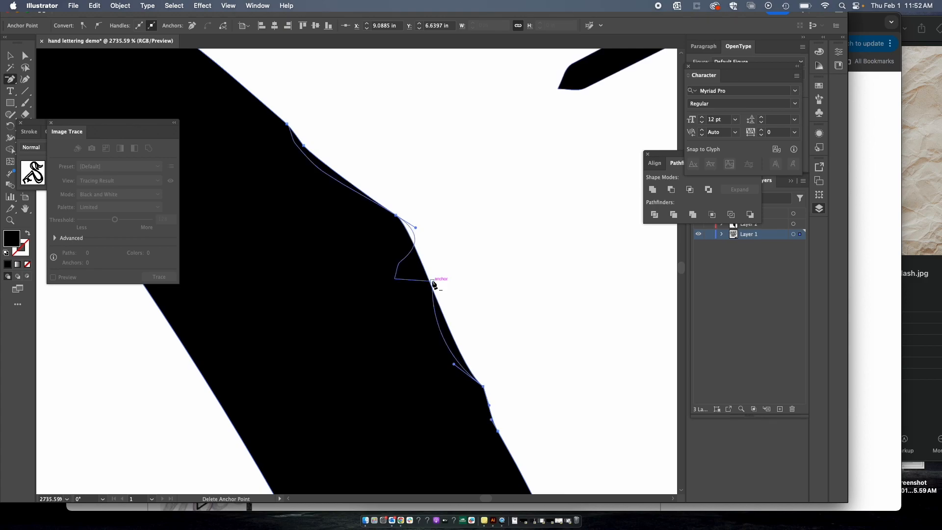
left_click(483, 387)
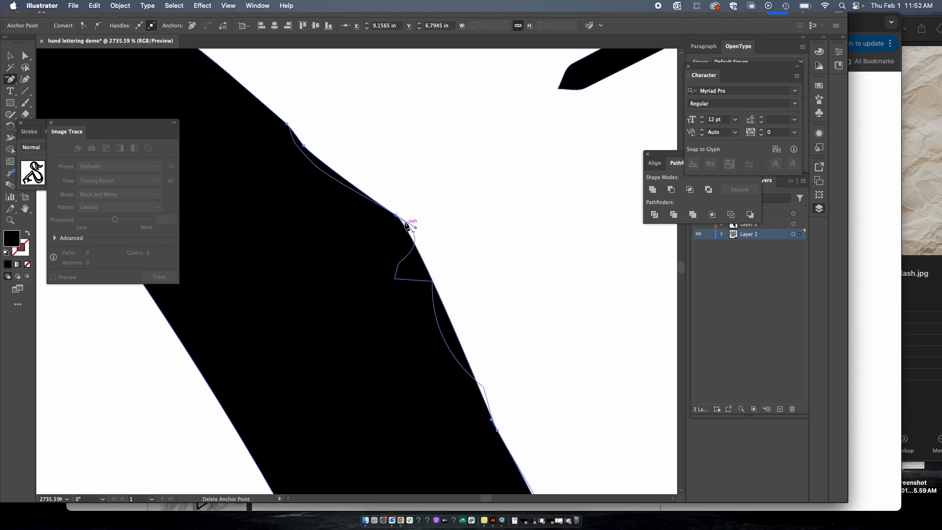
left_click(396, 215)
left_click(304, 148)
Step: Undo the last edits, reshape the swash's straightened outer edge with the direction handle of its upper anchor point, and deselect the path
key("super+z")
key("super+z")
key("super+z")
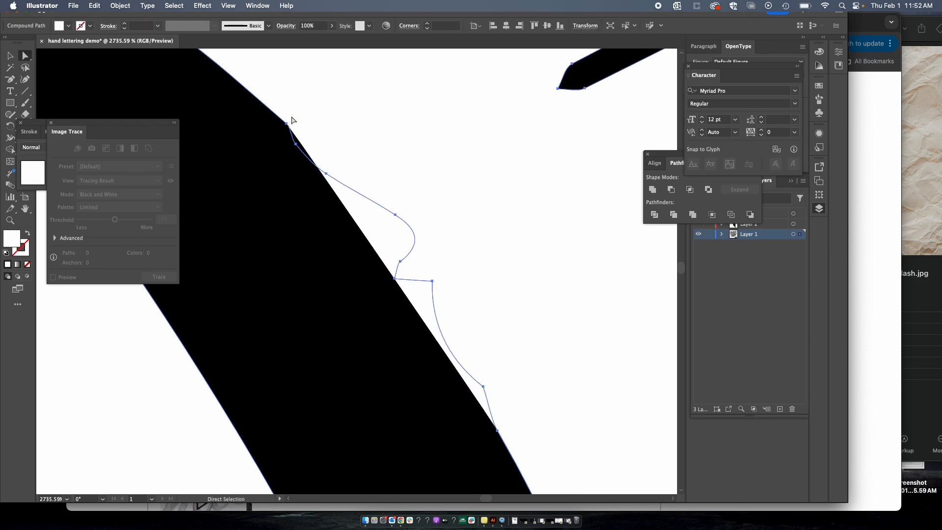
left_click(275, 151)
left_click(287, 124)
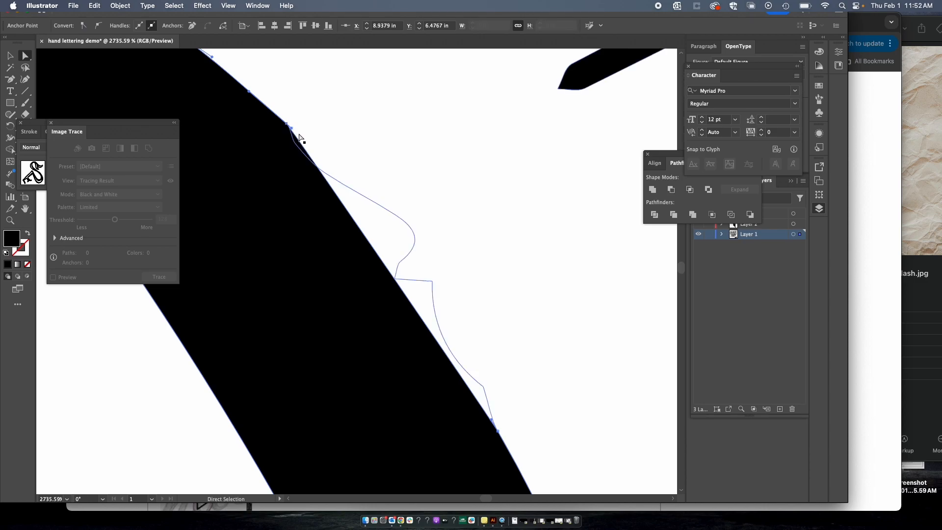
left_click_drag(294, 128, 414, 253)
scroll(517, 312, "down", 3)
scroll(517, 313, "down", 5)
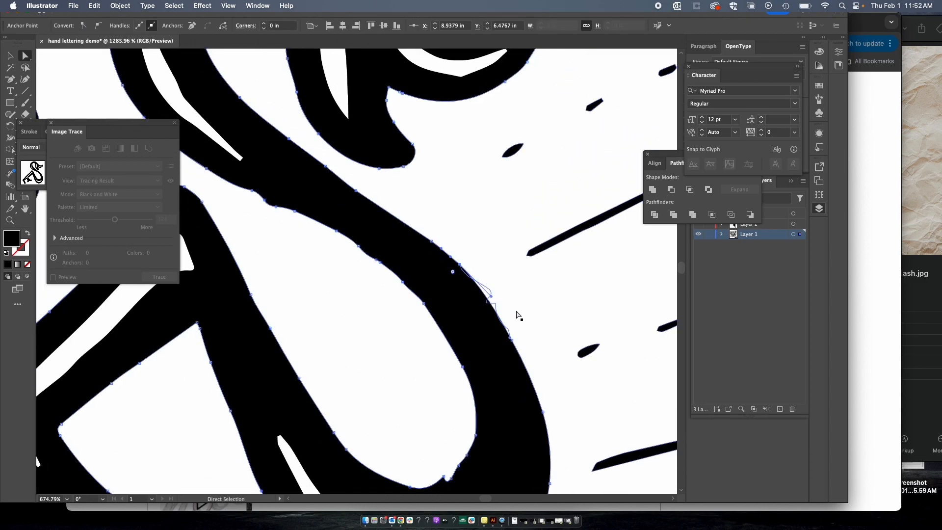
left_click(598, 395)
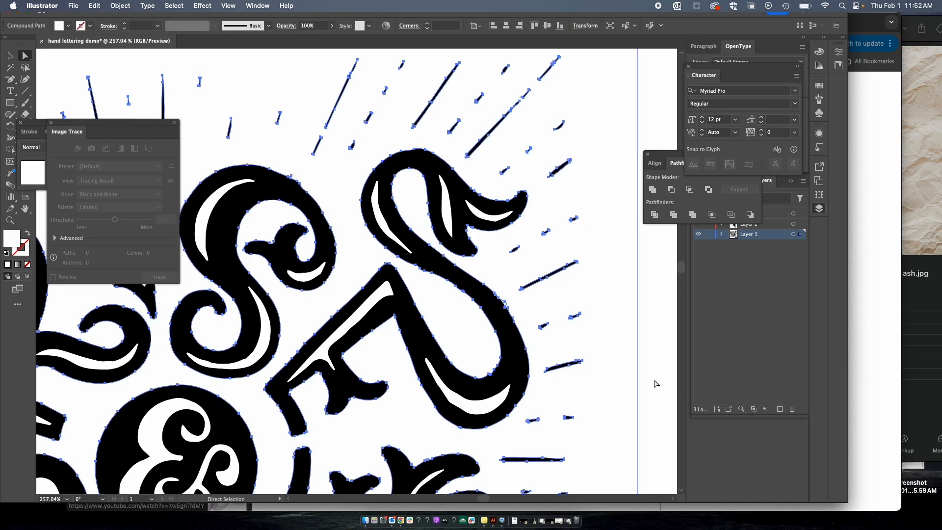
Step: Examine the full lettering and the unwanted black leaf-shaped artifact below the rays
scroll(627, 391, "down", 1)
scroll(627, 391, "down", 2)
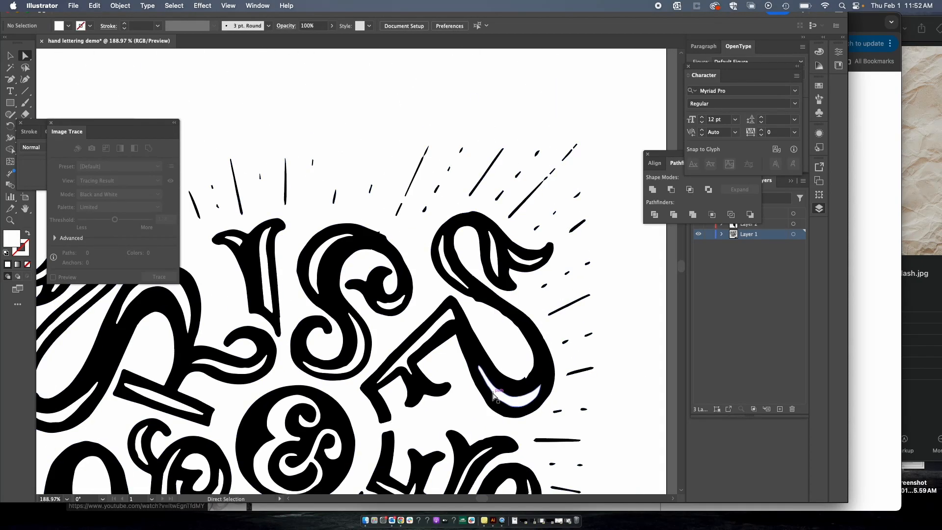
scroll(494, 396, "down", 1)
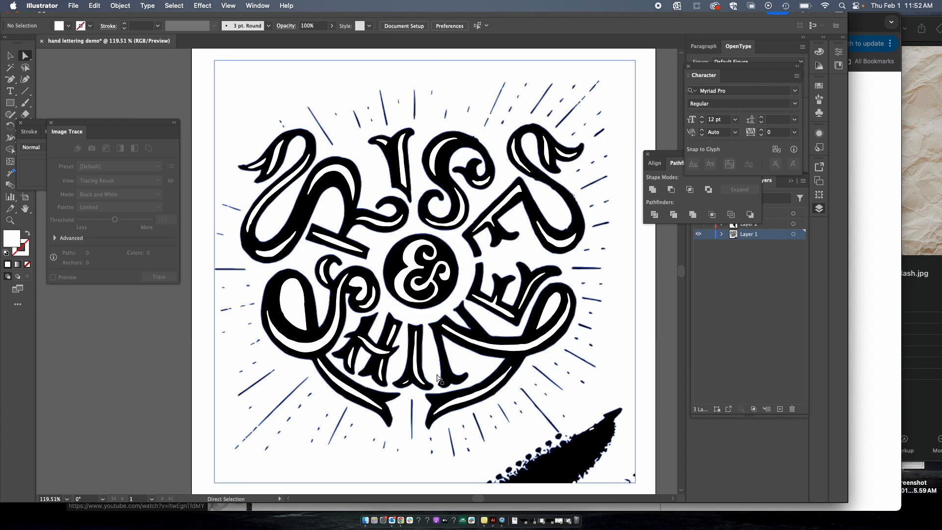
scroll(441, 385, "up", 1)
scroll(440, 385, "right", 2)
scroll(441, 385, "down", 3)
scroll(441, 385, "left", 1)
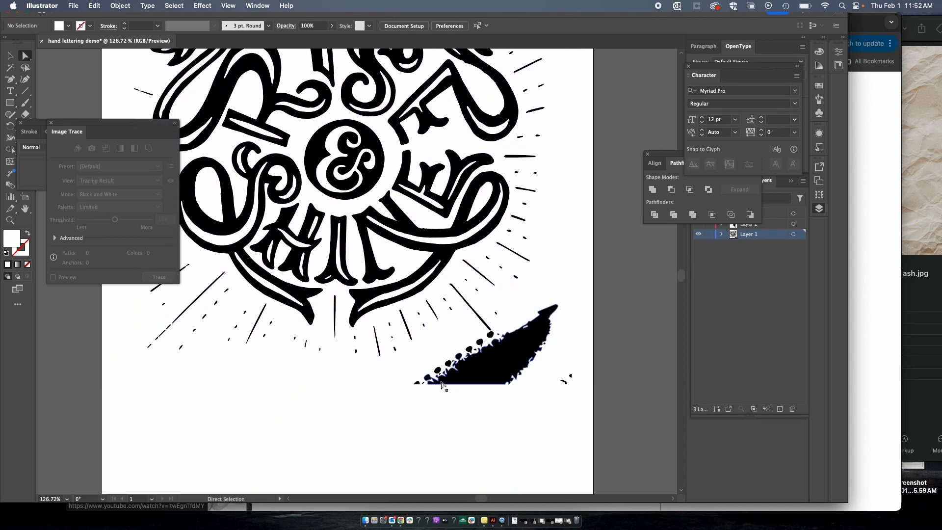
scroll(441, 385, "up", 2)
scroll(373, 172, "right", 2)
scroll(372, 171, "down", 1)
scroll(373, 171, "right", 1)
scroll(373, 172, "down", 1)
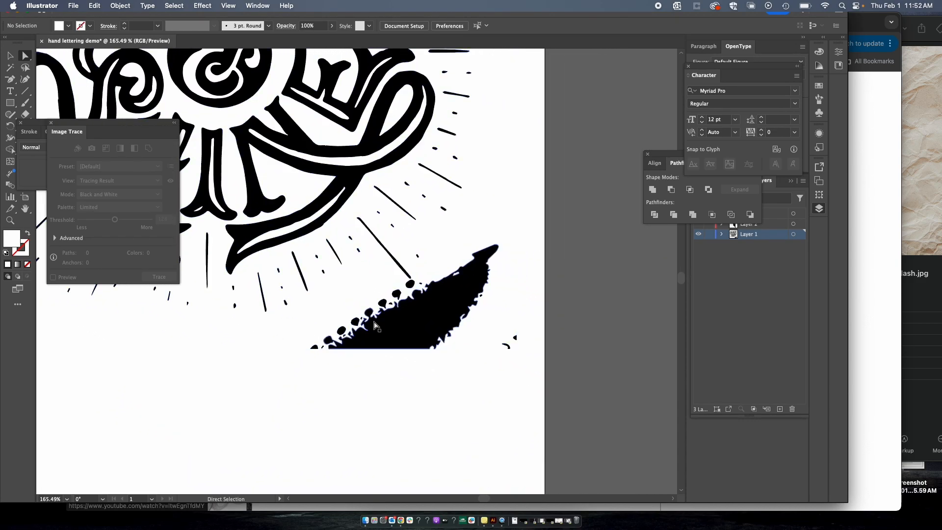
scroll(332, 346, "up", 2)
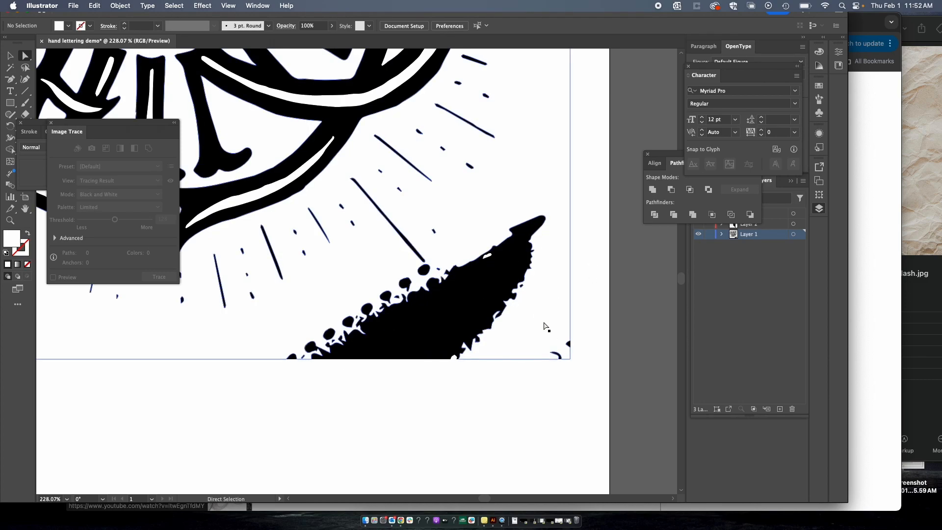
Step: Ungroup the expanded lettering trace so its shapes can be selected individually, and clear the selection
key("v")
left_click(461, 330)
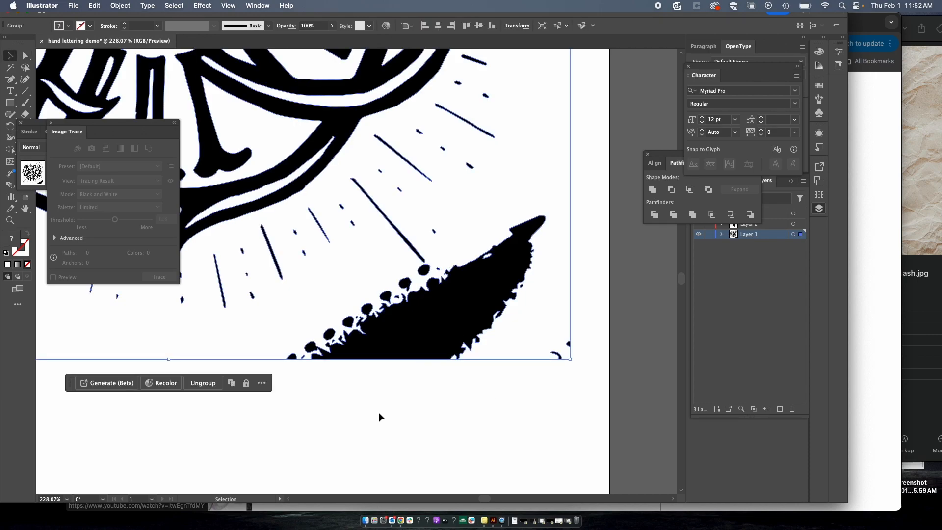
scroll(349, 208, "down", 2)
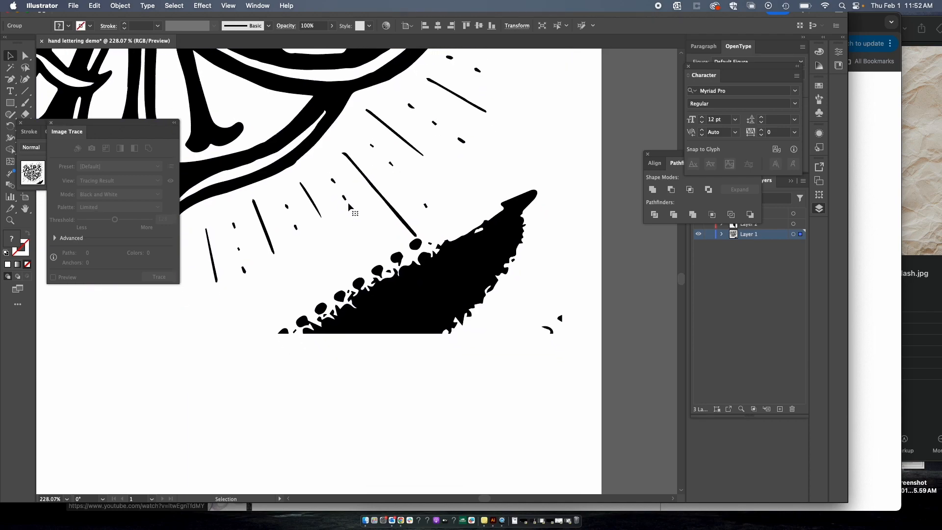
scroll(348, 207, "up", 3)
left_click(95, 6)
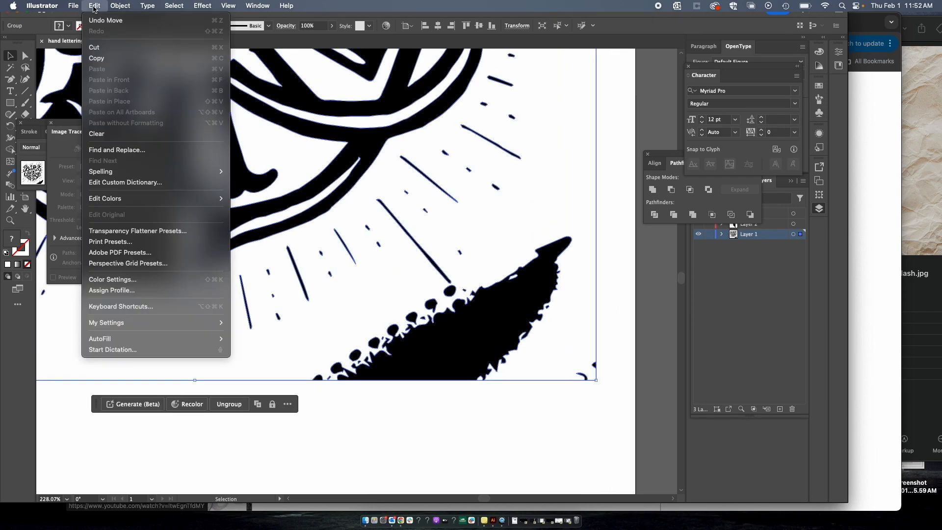
mouse_move(122, 4)
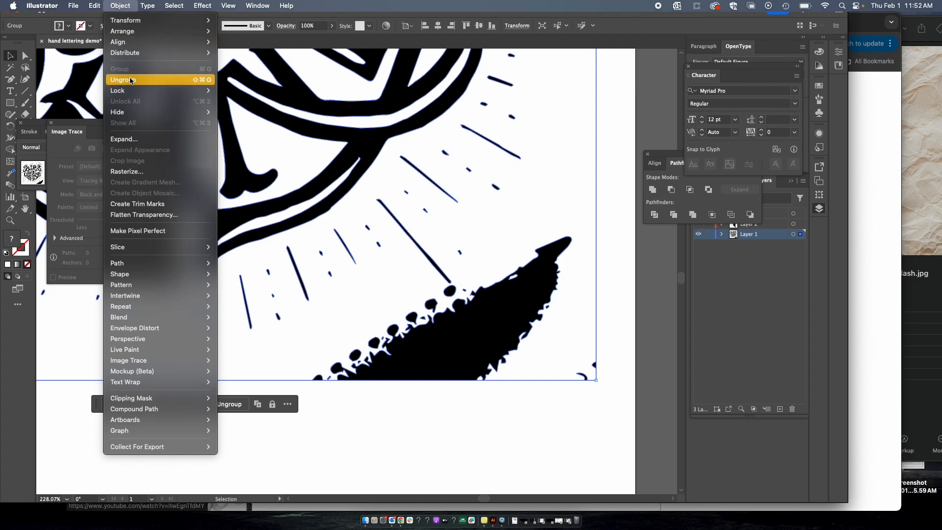
left_click(625, 31)
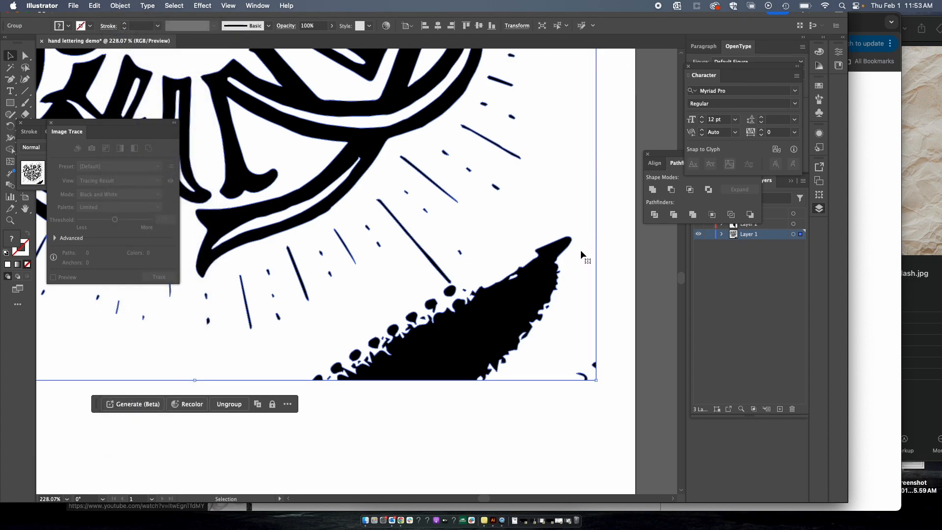
left_click(437, 458)
Step: Delete the black leaf-shaped artifact below the rays and the first stray blobs along its upper edge
left_click(442, 375)
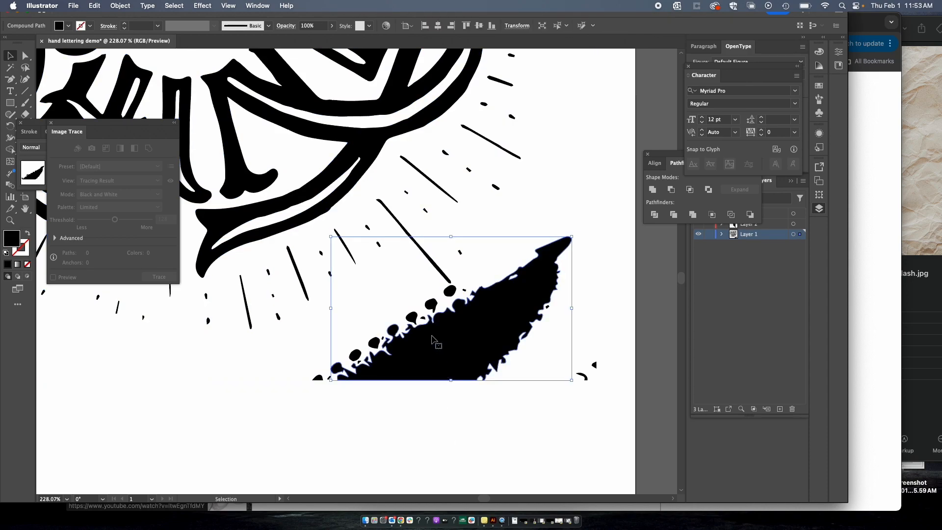
key("Delete")
left_click_drag(311, 405, 411, 334)
left_click(358, 354)
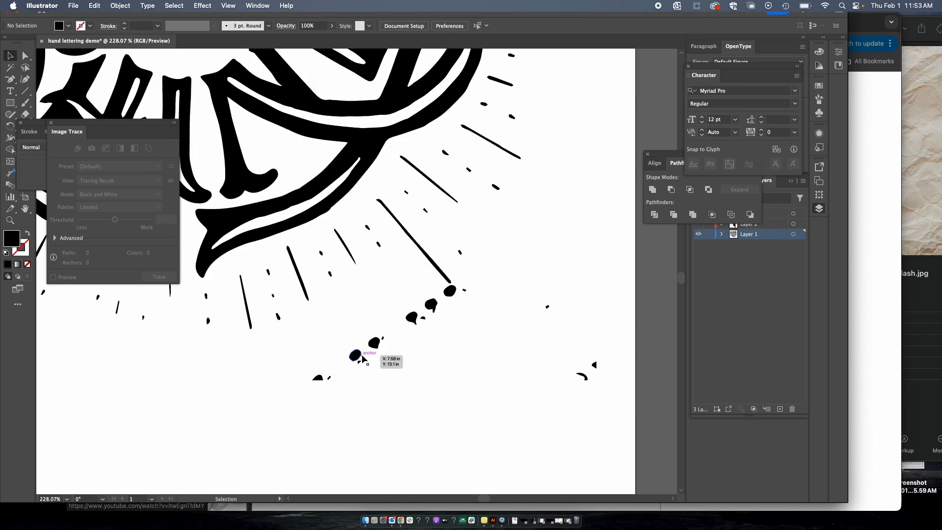
key("Delete")
left_click(373, 342)
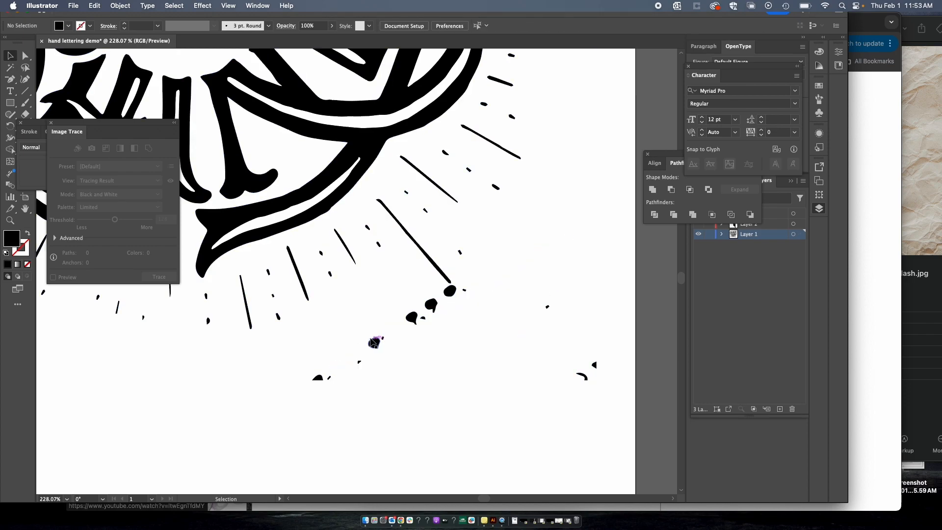
key("Delete")
Step: Delete the remaining stray blobs and specks around the removed leaf shape, including the small dot beside the long ray
left_click_drag(293, 404, 479, 284)
key("Delete")
key("Delete")
left_click_drag(519, 428, 619, 290)
key("Delete")
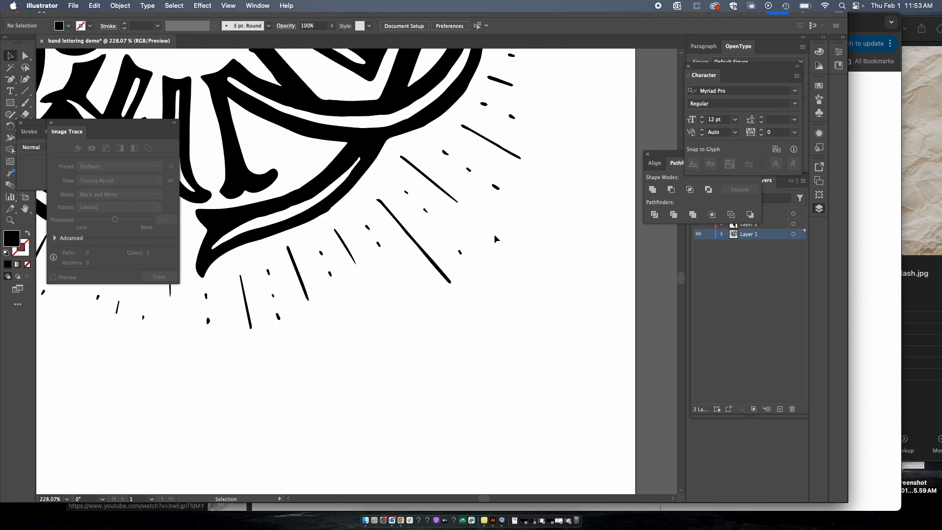
left_click_drag(454, 253, 458, 254)
key("Delete")
Step: Fill the letter R of "Rise" with yellow and deselect it
key("super+minus")
key("super+minus")
key("super+minus")
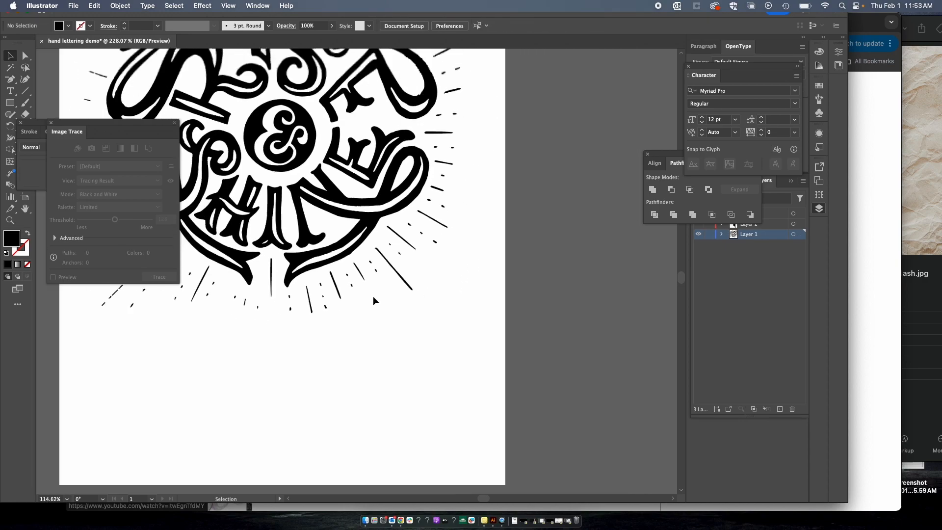
scroll(336, 274, "up", 3)
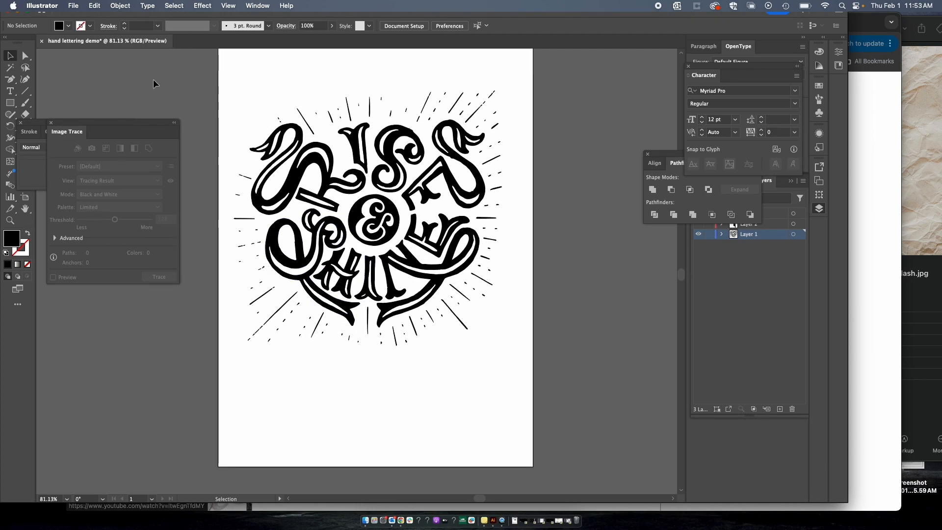
left_click(318, 173)
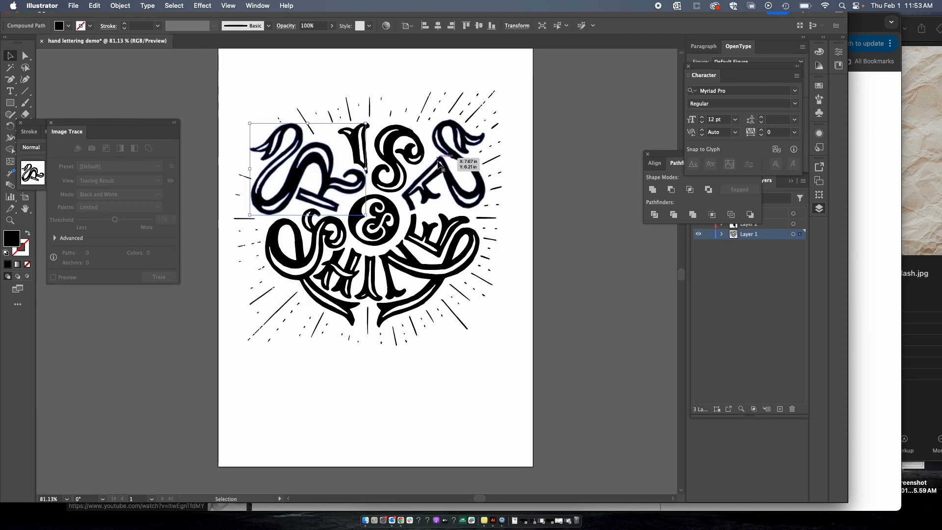
left_click(68, 26)
left_click(13, 51)
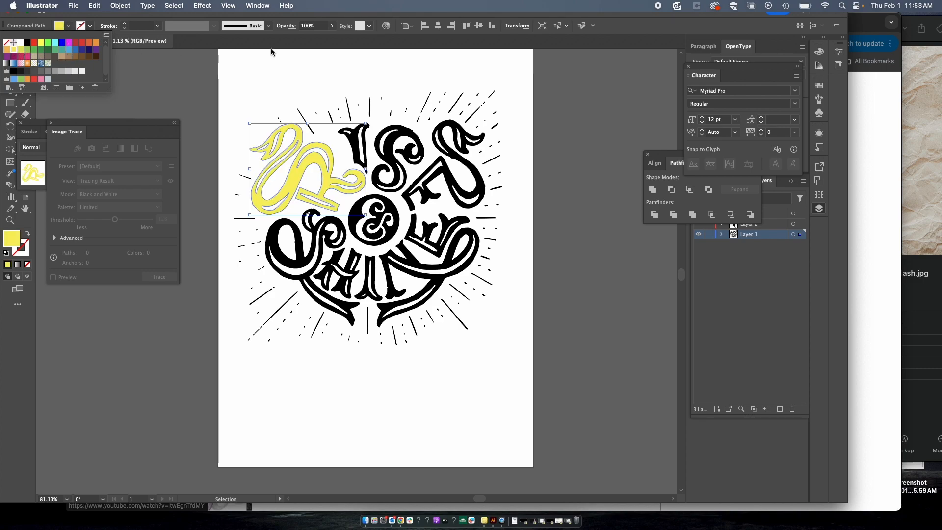
left_click(281, 71)
Step: Fill the letter I of "Rise" with magenta
left_click(361, 147)
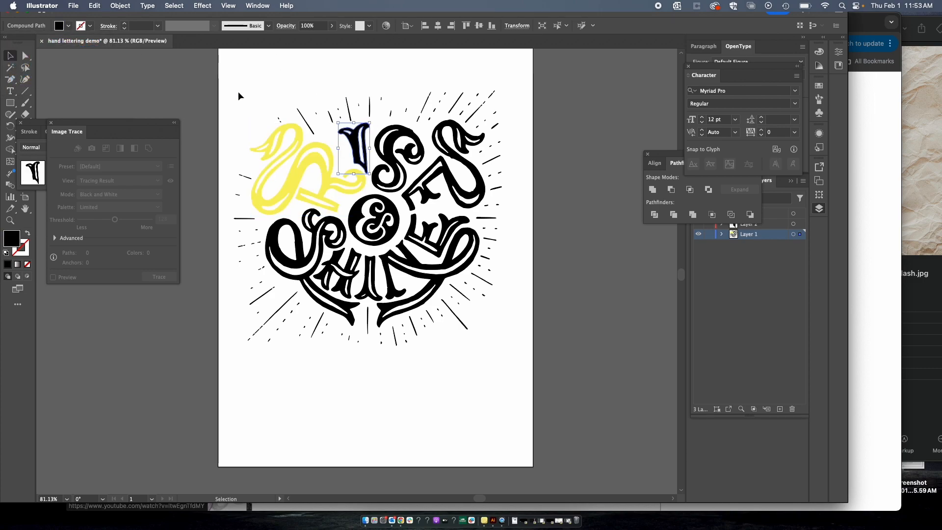
left_click(68, 26)
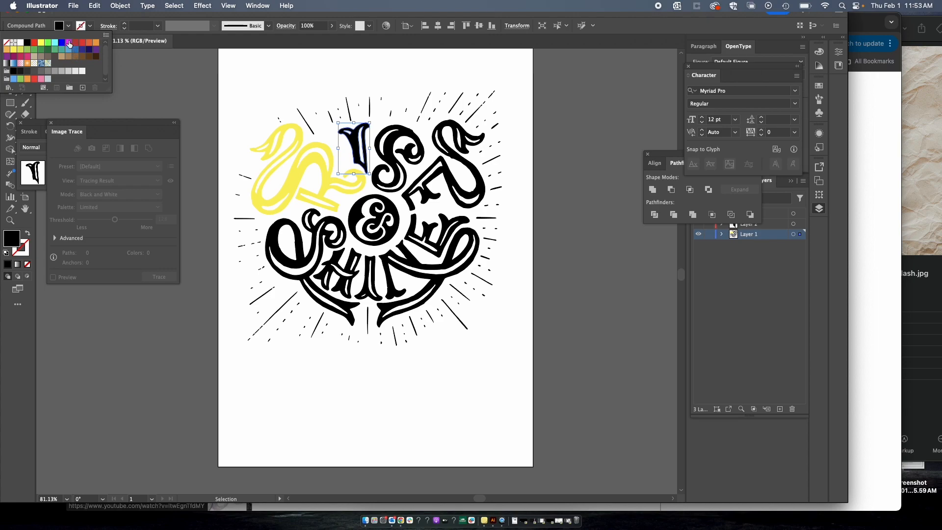
left_click(69, 41)
Step: Try cyan on the letter S of "Rise" and settle on an orange fill
left_click(393, 147)
left_click(392, 147)
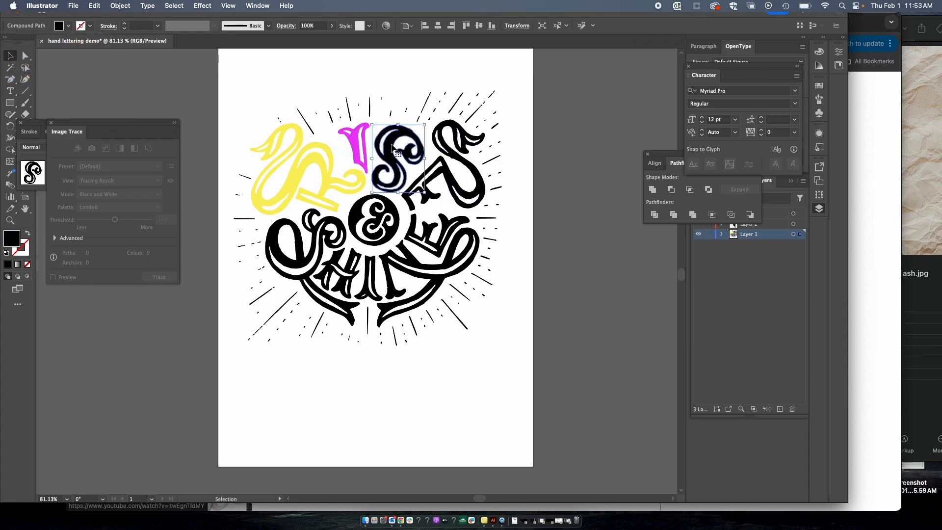
left_click(68, 26)
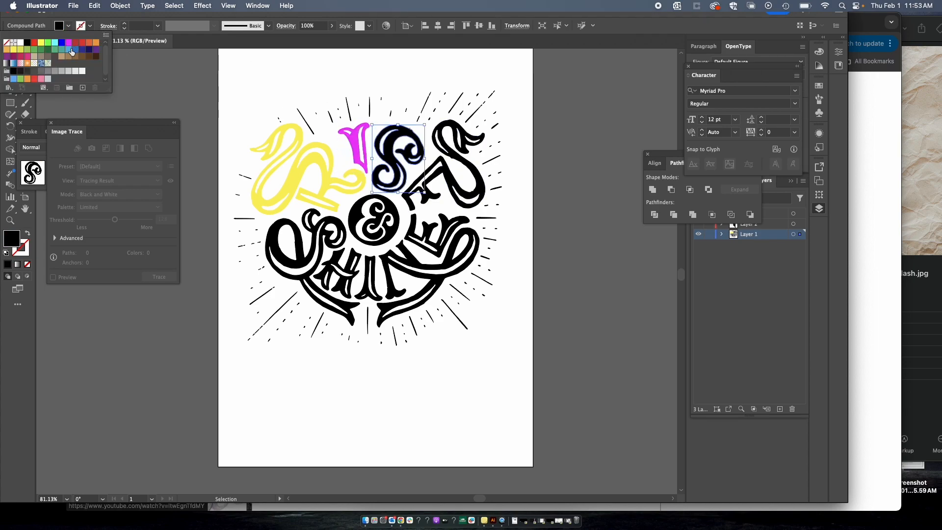
left_click(55, 42)
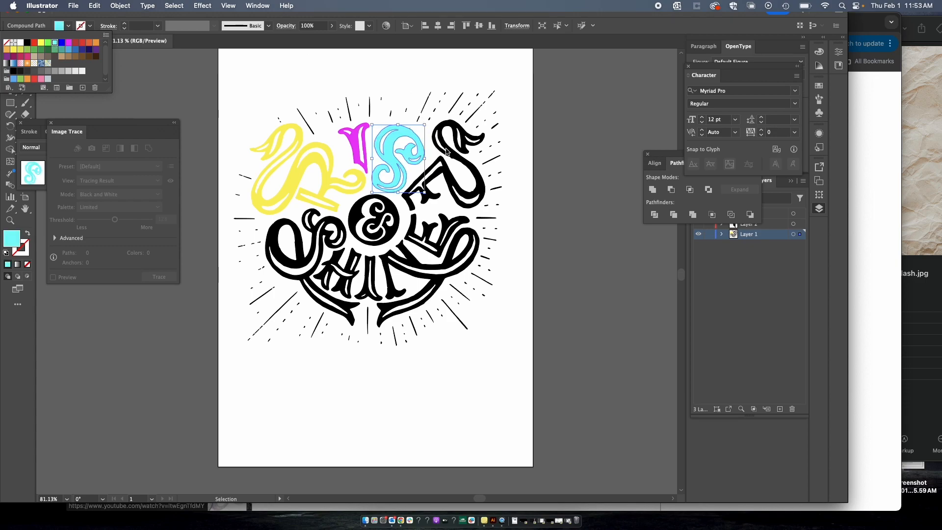
left_click(69, 26)
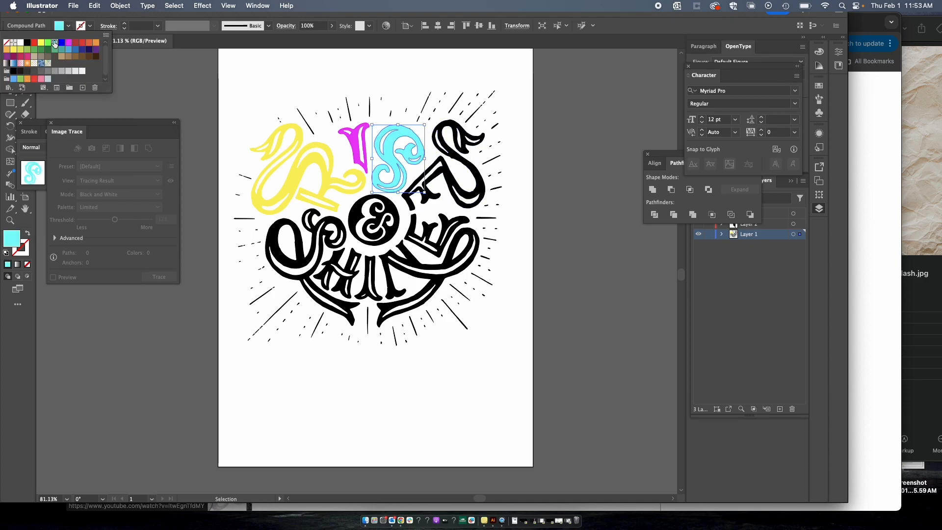
left_click(6, 49)
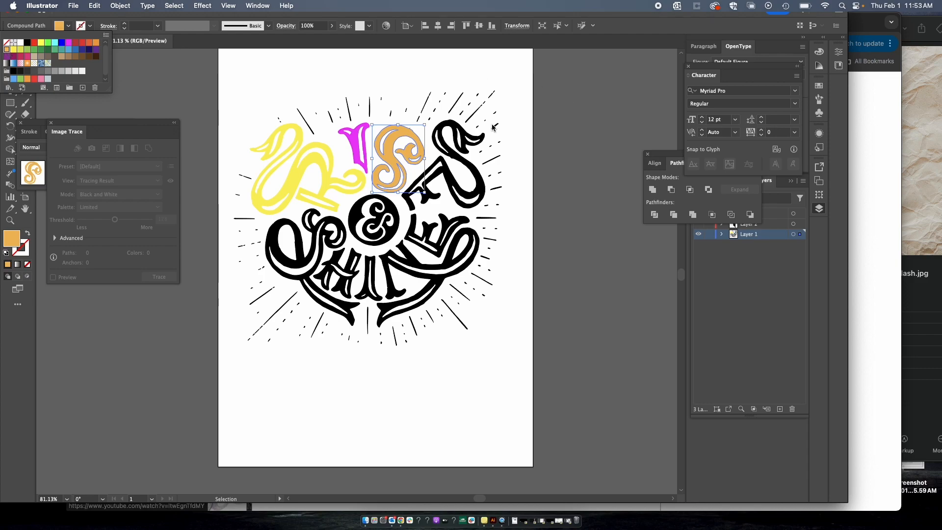
Step: Fill the letter E of "Rise" with light cyan and deselect it
left_click(466, 162)
left_click(466, 161)
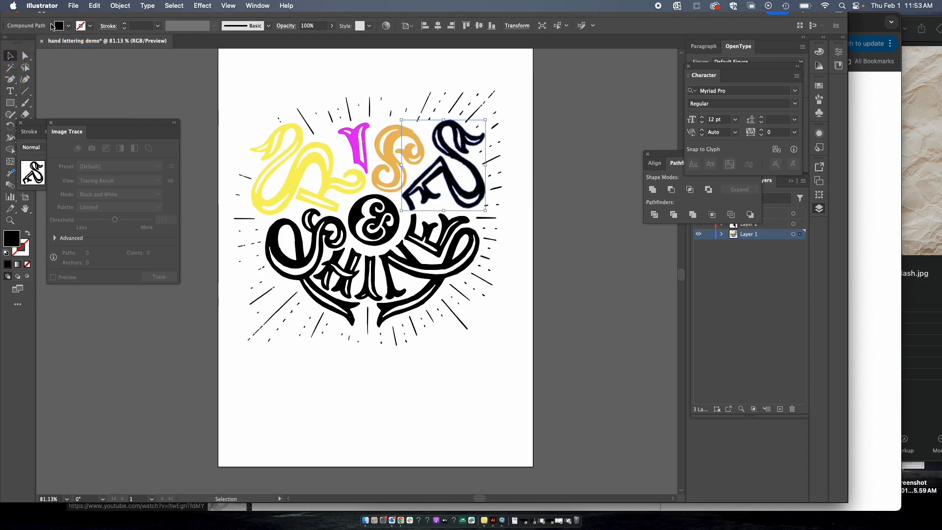
left_click(68, 26)
left_click(54, 50)
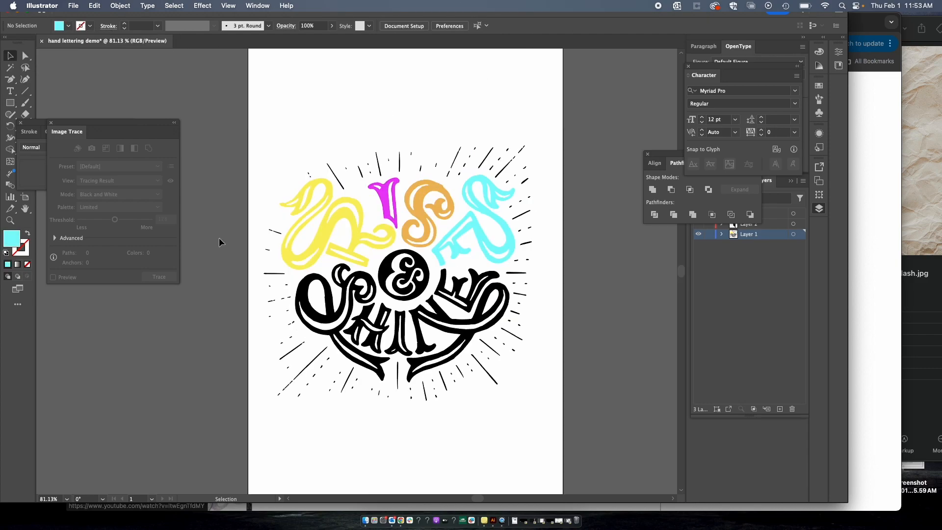
Step: Close the floating Image Trace settings and bring the whole lettering into view
scroll(242, 213, "up", 3)
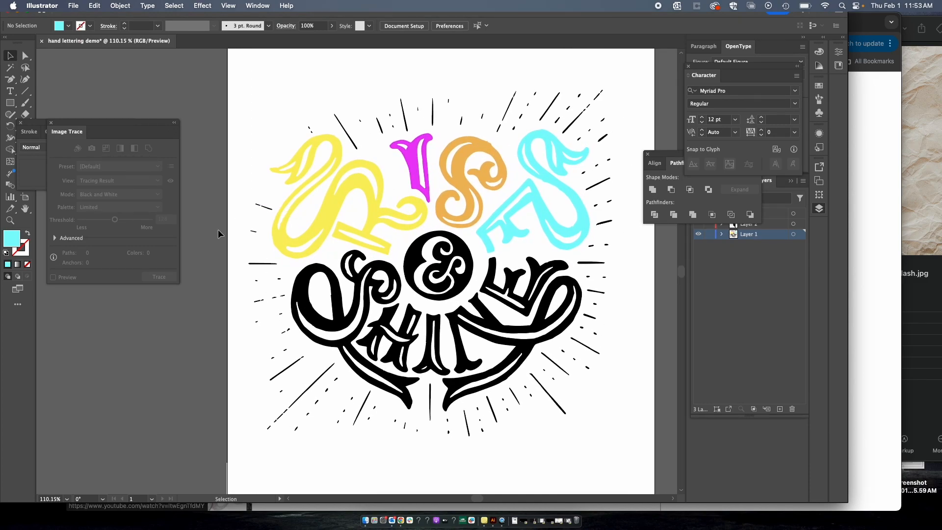
scroll(218, 229, "up", 3)
scroll(218, 228, "down", 1)
left_click(49, 123)
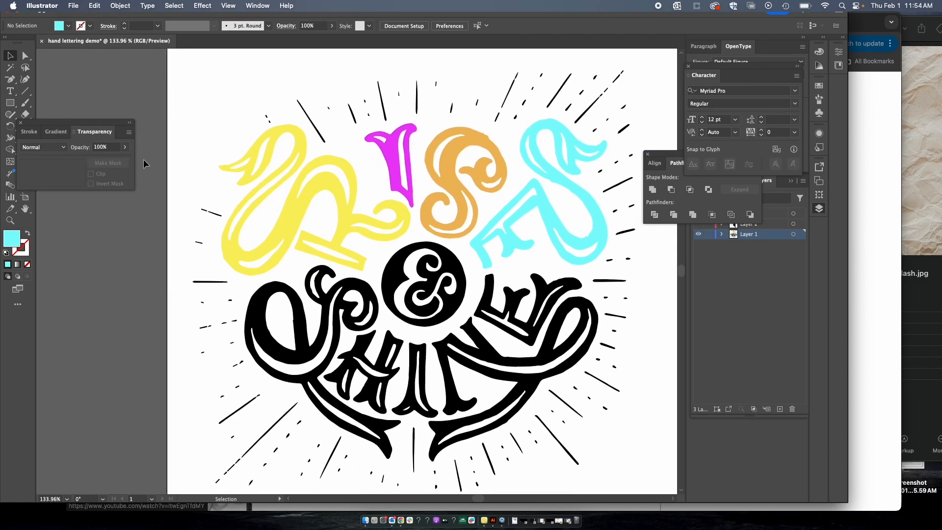
scroll(143, 162, "down", 2)
scroll(144, 162, "down", 1)
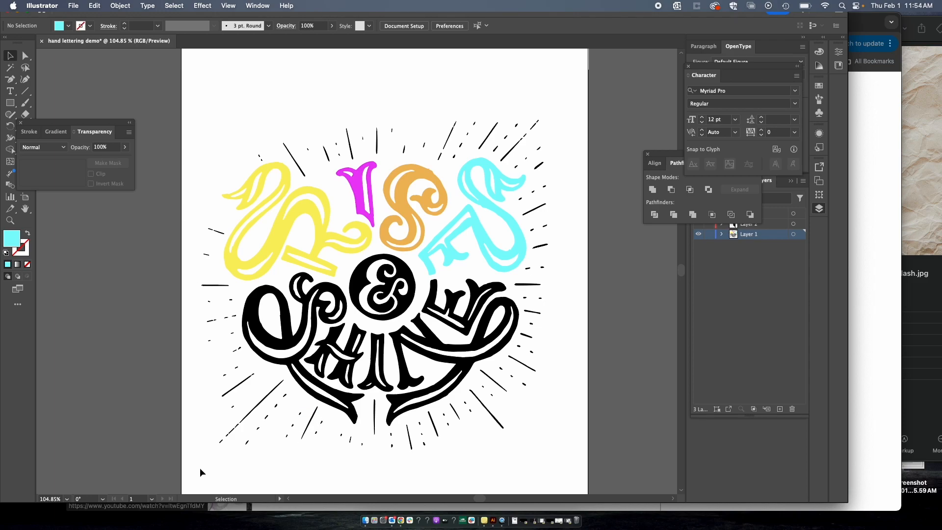
Step: Fill the round ampersand badge in the centre with red and deselect it
left_click(408, 280)
left_click(68, 26)
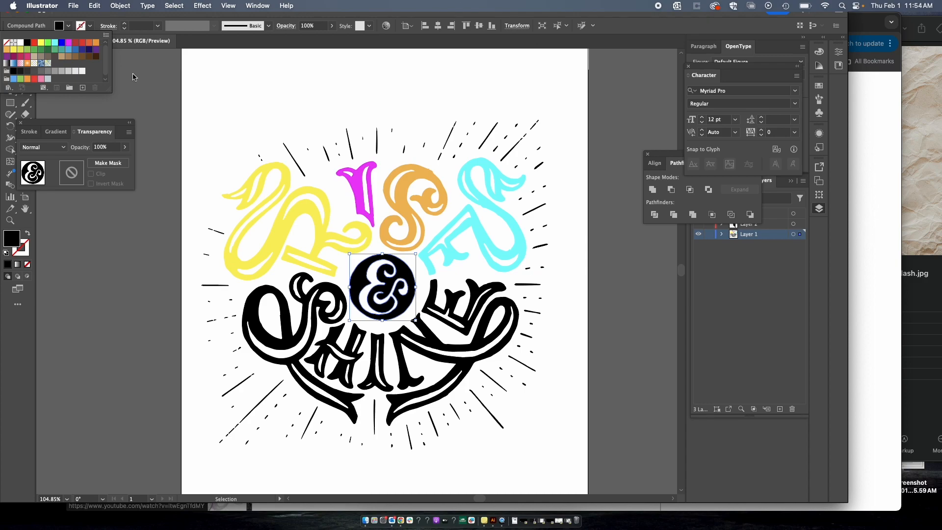
left_click(81, 48)
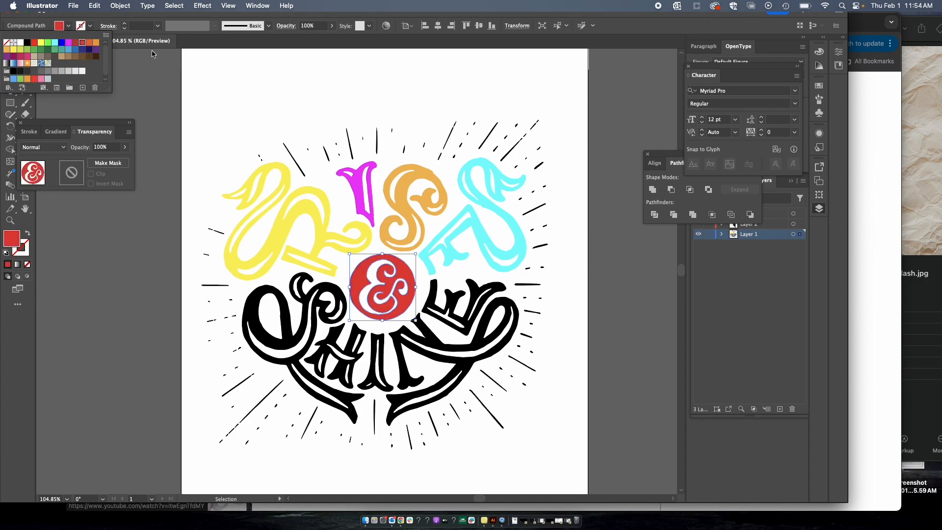
left_click(382, 72)
left_click(382, 72)
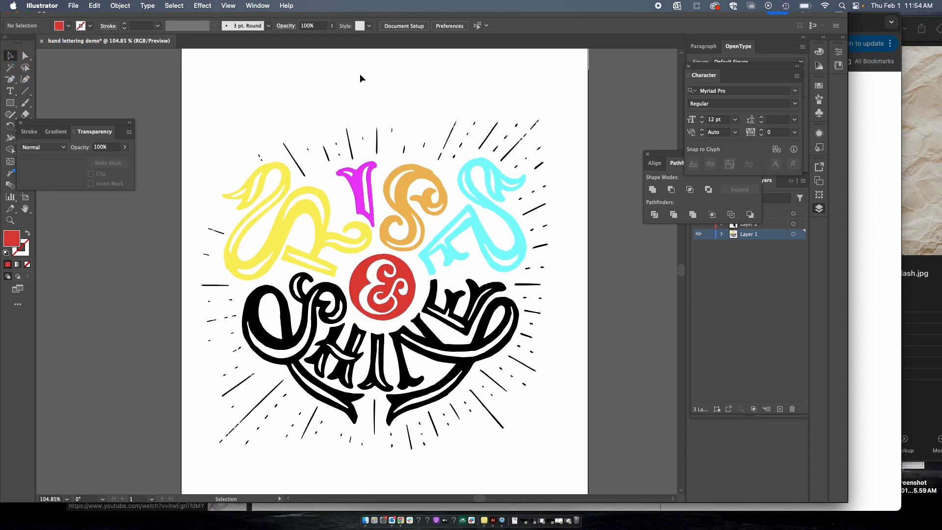
Step: Delete the entire lettering artwork, including the rays, from the artboard
scroll(360, 75, "down", 3)
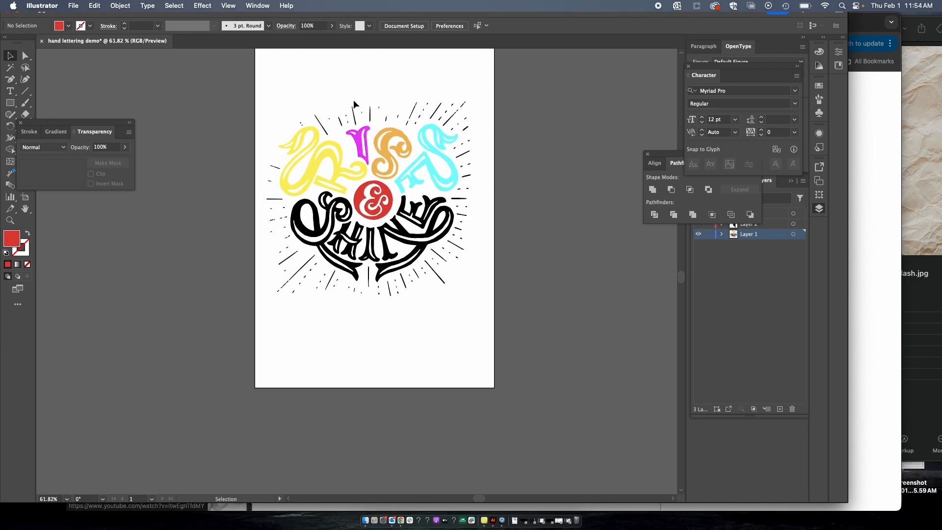
scroll(354, 104, "up", 2)
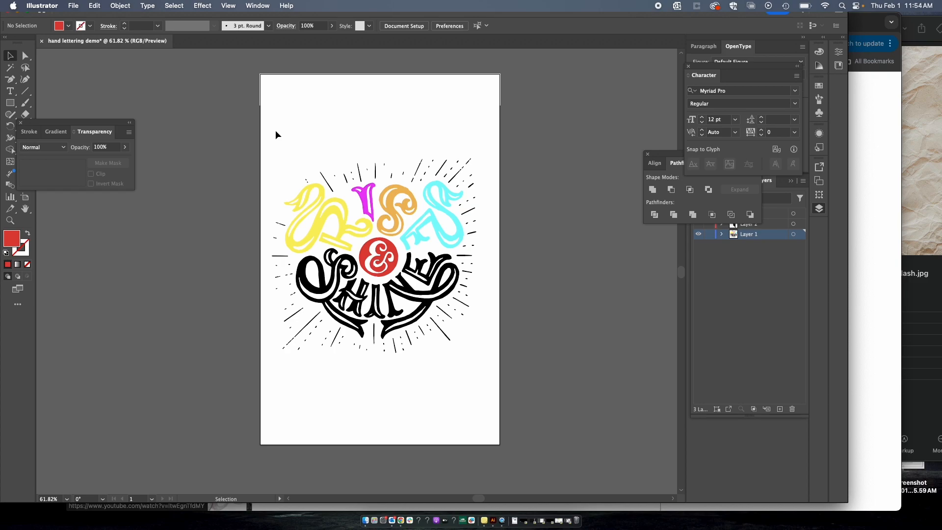
left_click_drag(269, 129, 487, 411)
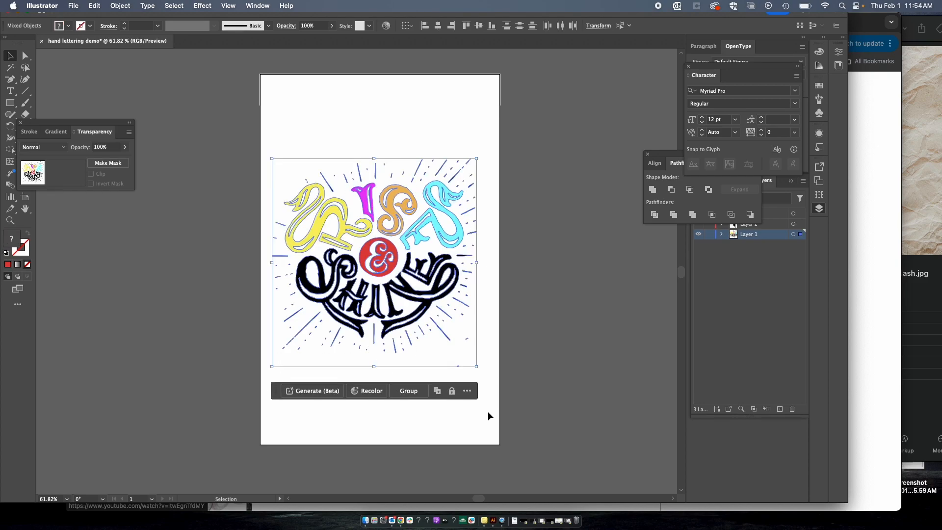
key("Delete")
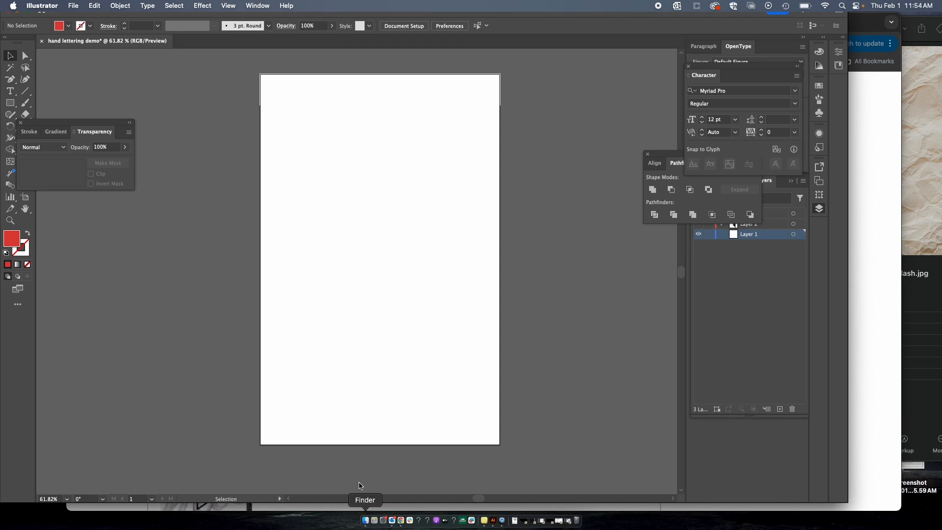
scroll(288, 197, "up", 3)
scroll(289, 195, "right", 3)
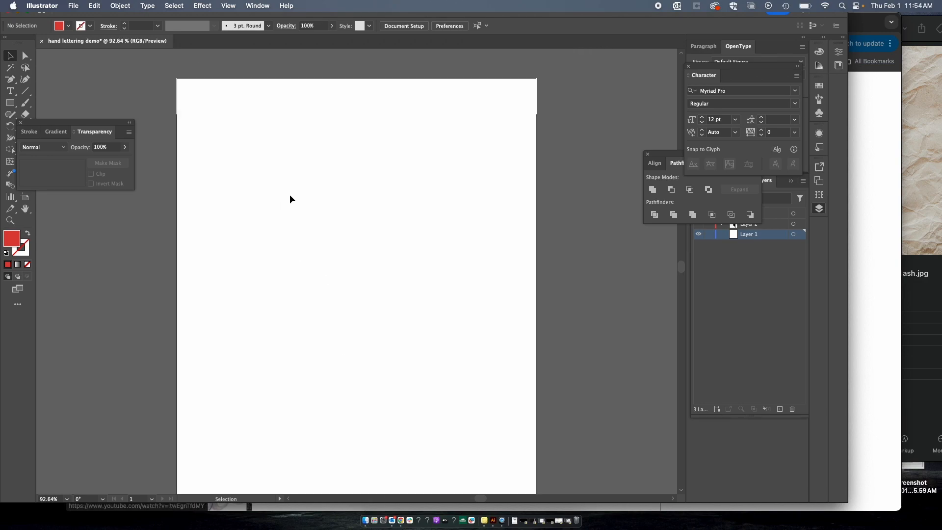
scroll(289, 195, "down", 3)
scroll(290, 195, "down", 2)
scroll(289, 196, "left", 2)
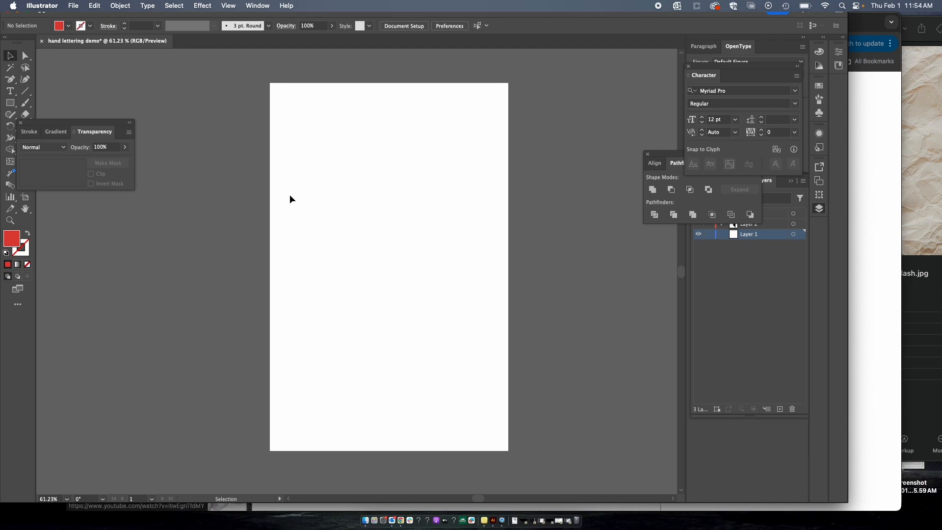
scroll(289, 196, "up", 2)
scroll(290, 196, "down", 1)
scroll(290, 196, "right", 1)
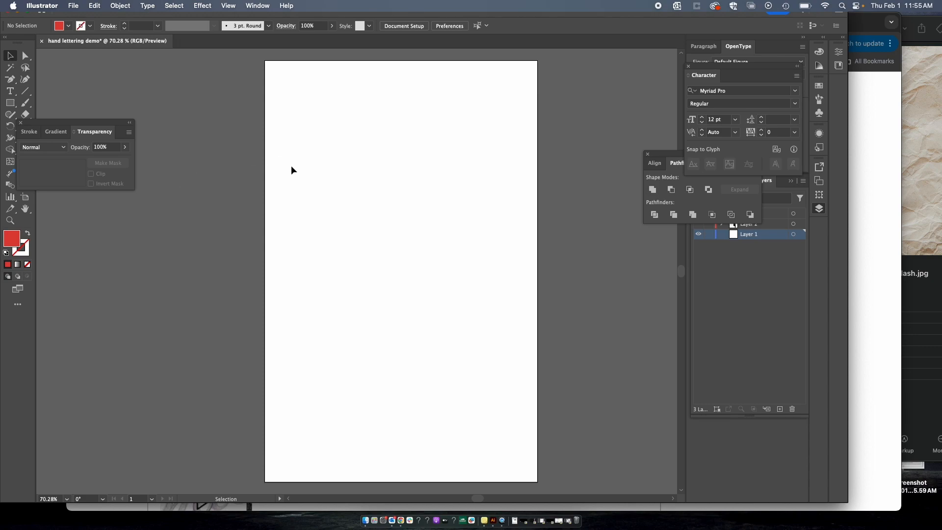
Step: Create an area text frame across the upper middle of the artboard with the Type tool and enter RISE
left_click(10, 91)
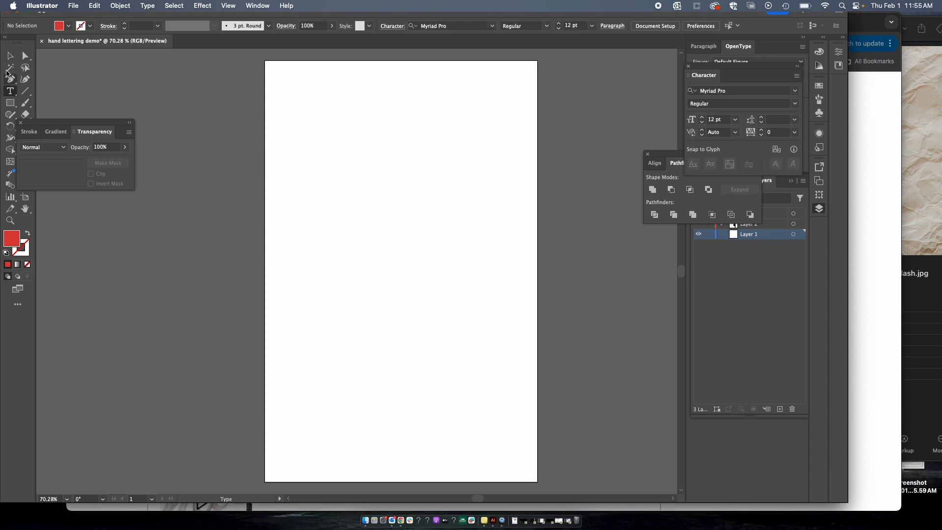
left_click(9, 56)
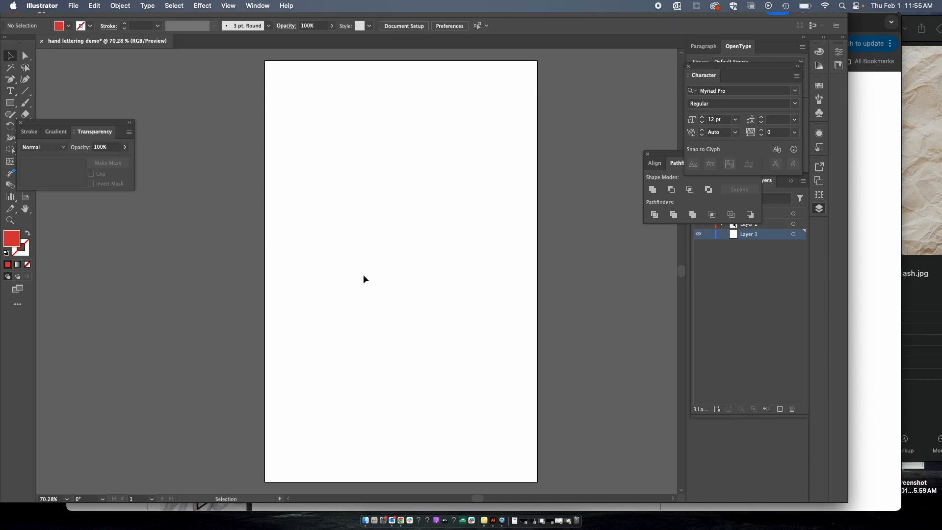
left_click(11, 91)
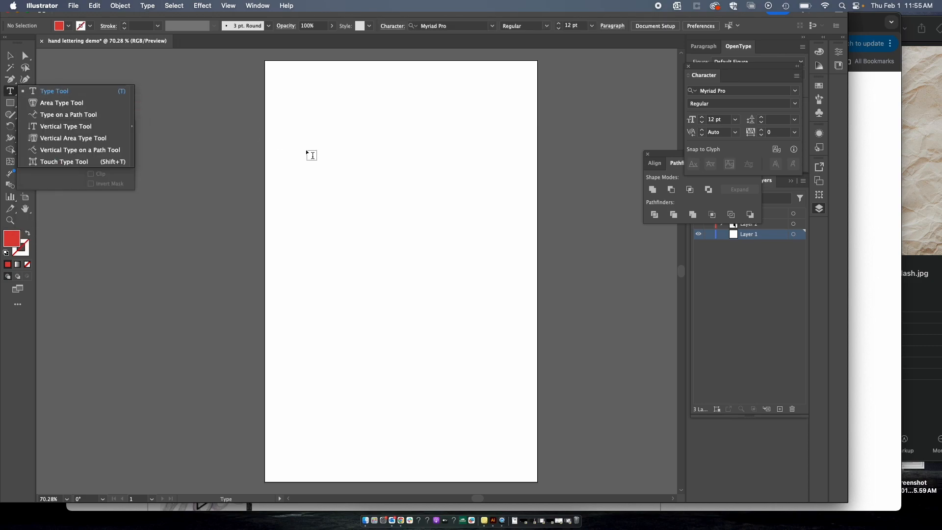
left_click_drag(308, 141, 511, 342)
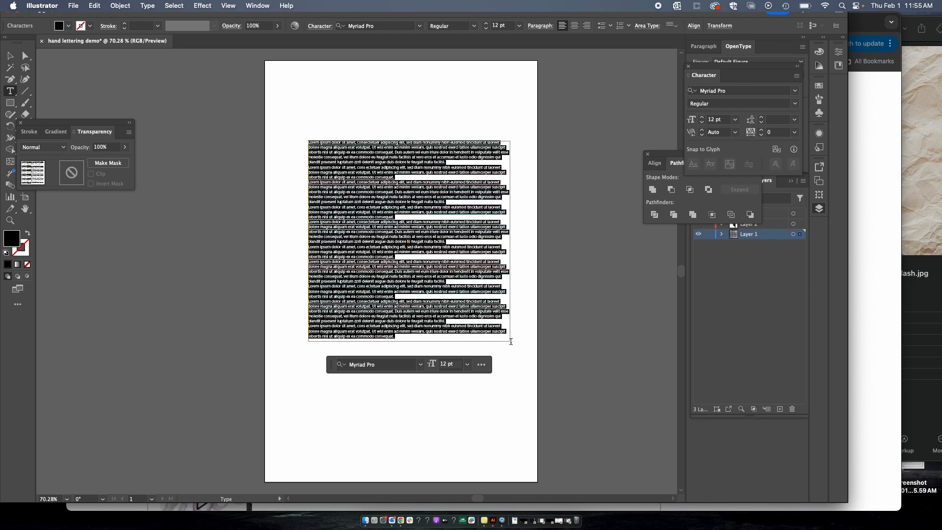
type("RISE")
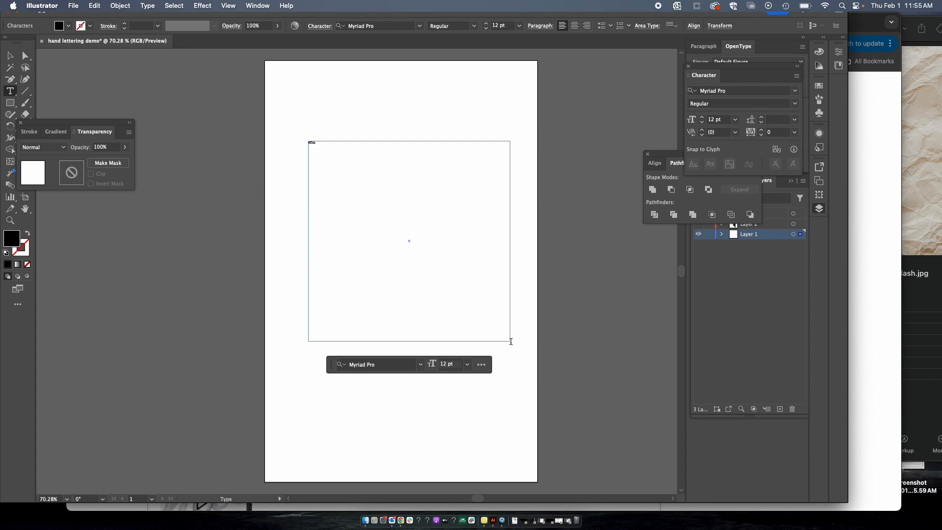
Step: Set the font size of the RISE text to 72 pt
key("super+a")
left_click(519, 25)
left_click(533, 200)
Step: Add & and SHINE on two separate lines below RISE
left_click(342, 173)
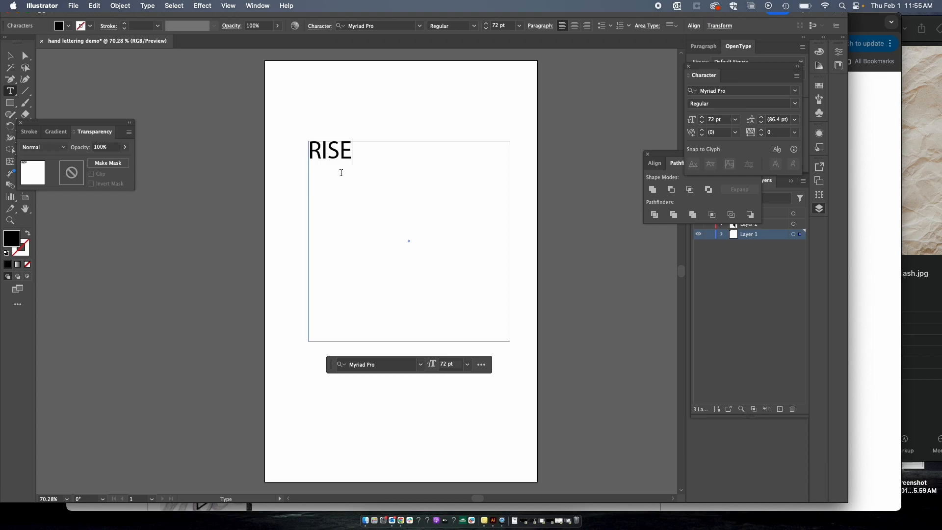
left_click(345, 169)
key("Return")
type("&")
key("Return")
type("SHINE")
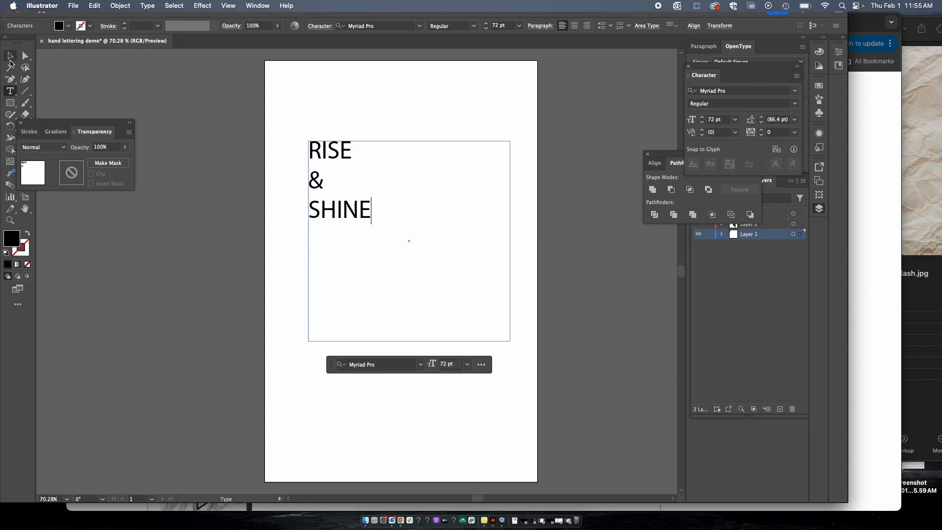
Step: Centre-align the RISE & SHINE text and enlarge it to 150 pt, positioned around the middle of the artboard
left_click(10, 56)
left_click(575, 27)
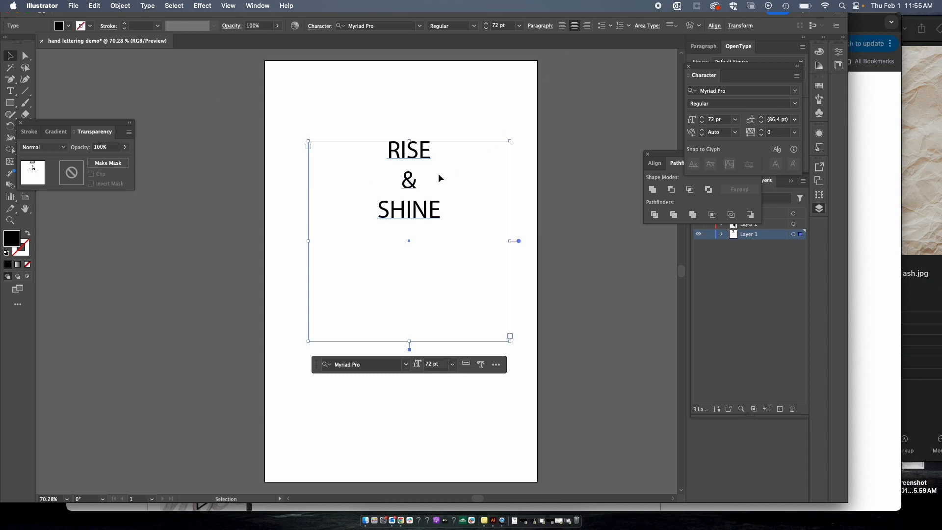
left_click_drag(414, 196, 410, 255)
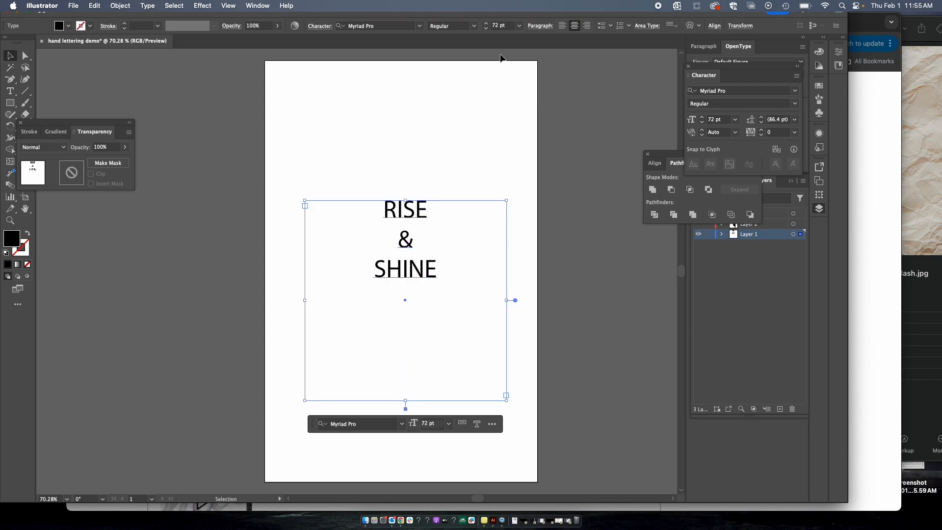
left_click(485, 24)
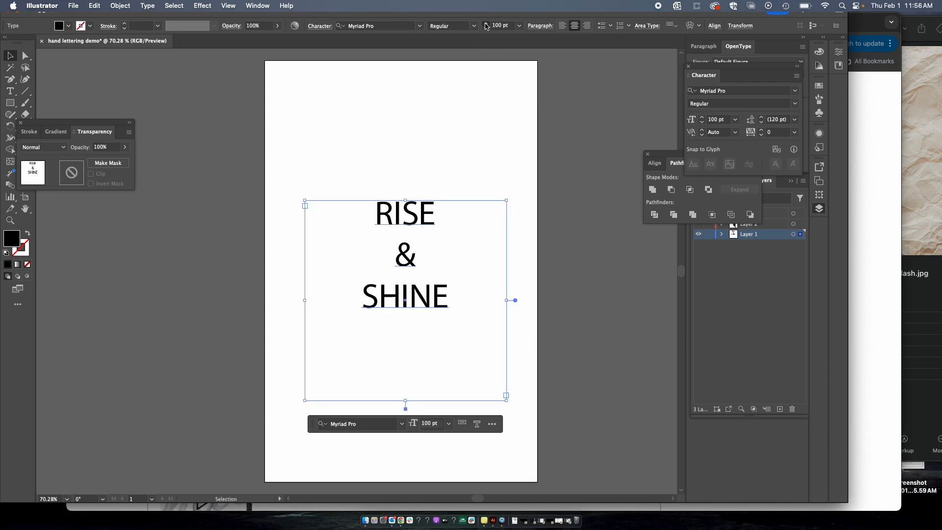
left_click_drag(424, 225, 435, 205)
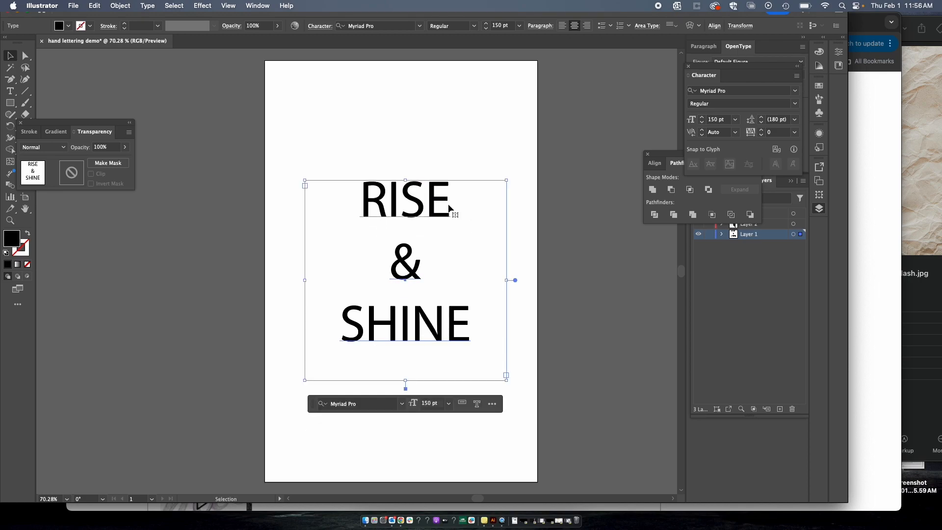
Step: Deselect the text and lock Layer 1, which holds it
left_click(720, 292)
left_click(709, 234)
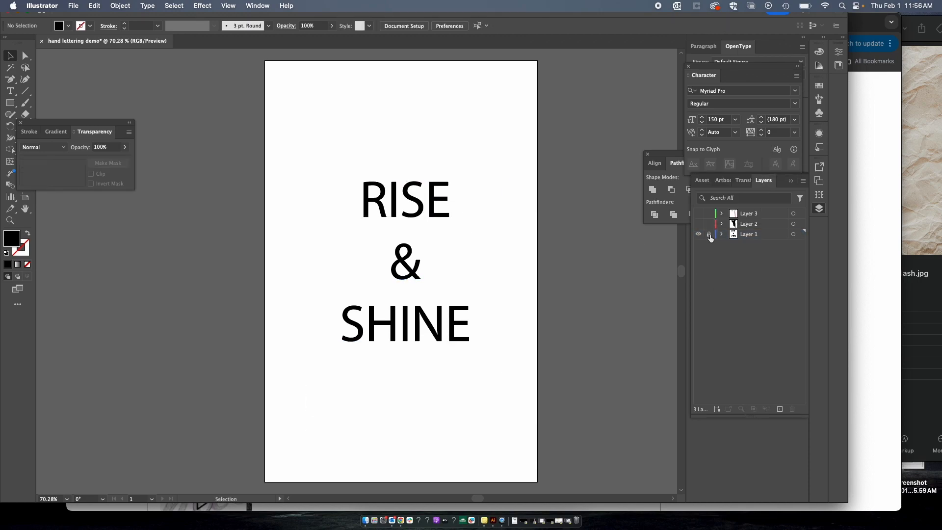
scroll(322, 229, "up", 3)
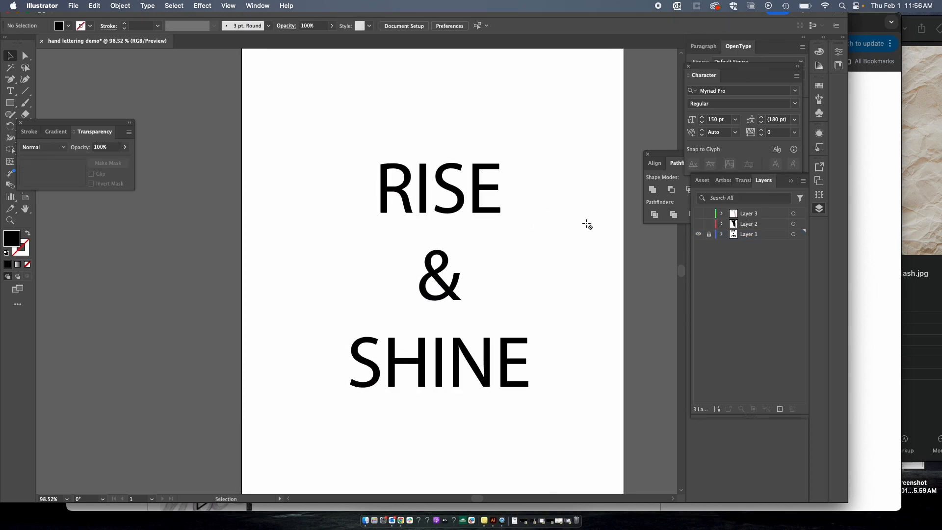
scroll(589, 224, "right", 3)
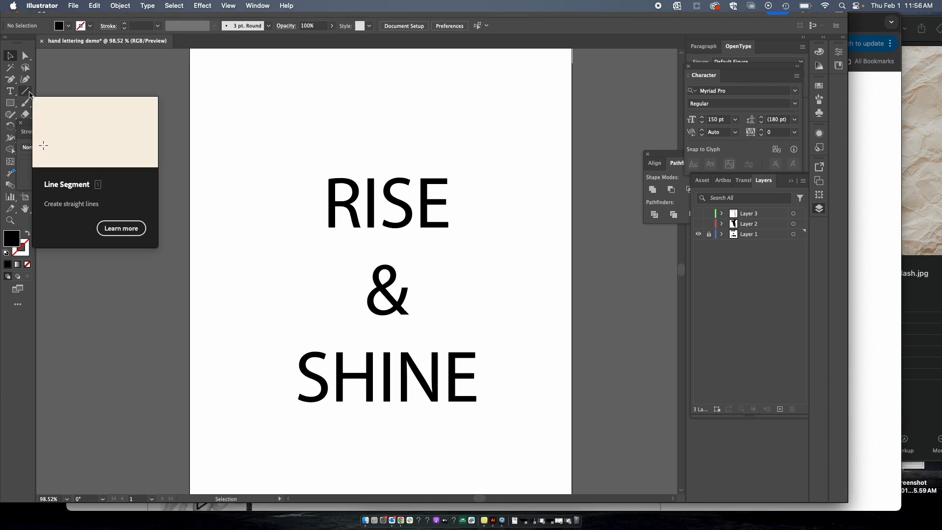
Step: On a new layer, build an R from overlapping magenta rectangles over RISE's R, and check it with the text layer temporarily hidden
left_click(10, 103)
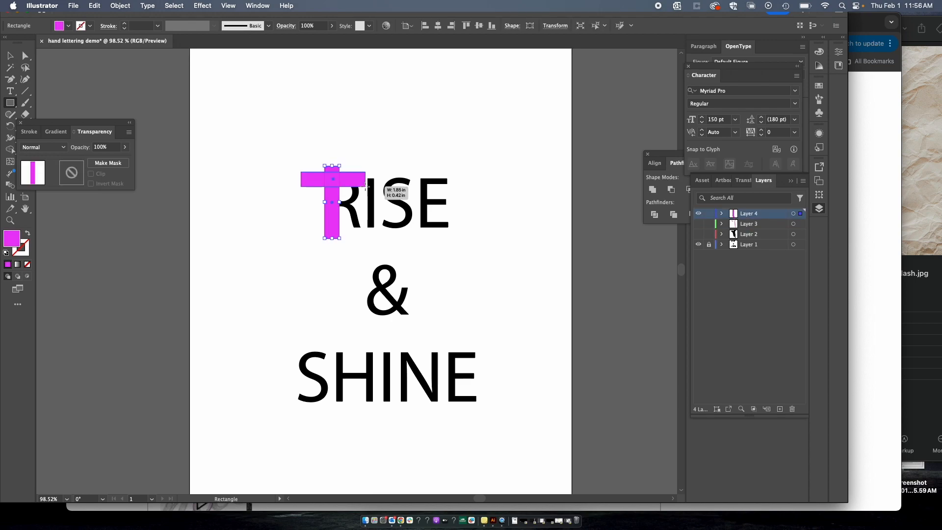
mouse_move(352, 180)
left_mouse_down()
mouse_move(387, 209)
mouse_move(312, 206)
mouse_move(301, 223)
mouse_move(305, 210)
left_mouse_up()
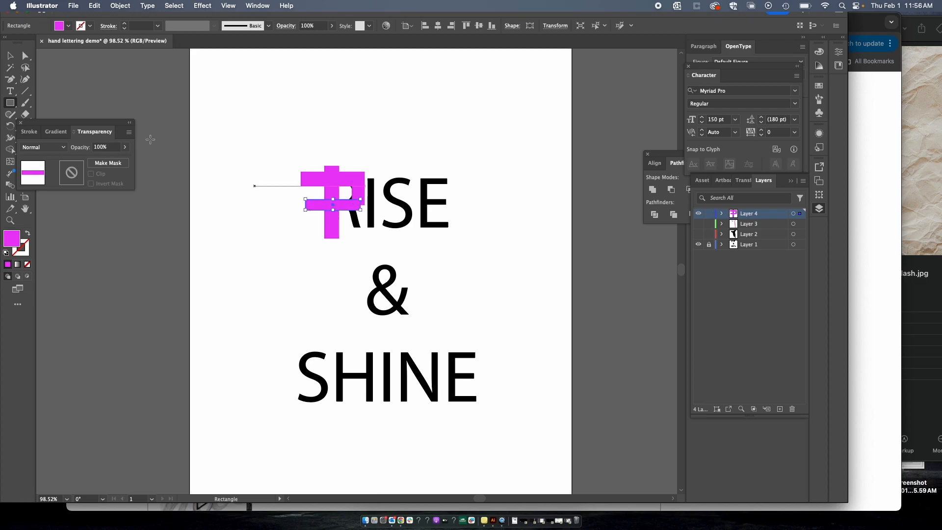
left_click_drag(351, 98, 369, 244)
key("v")
left_click(520, 167)
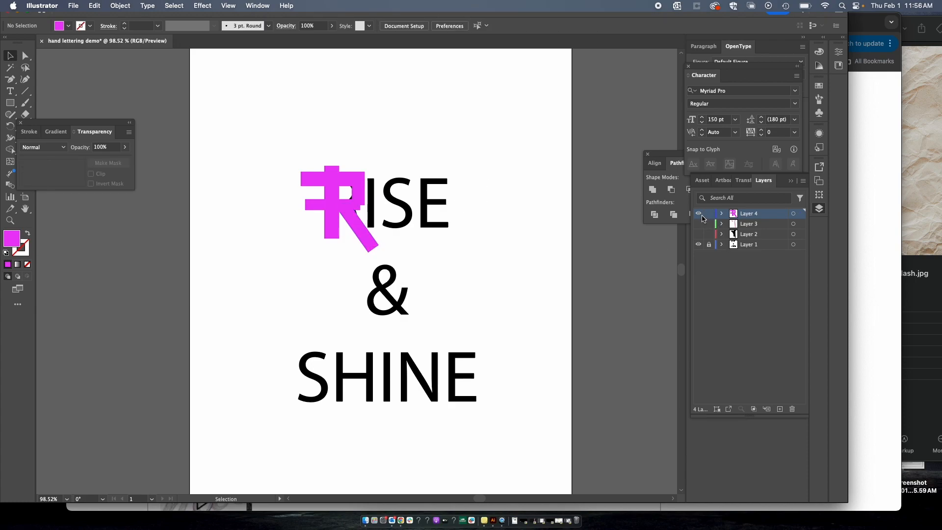
left_click(698, 244)
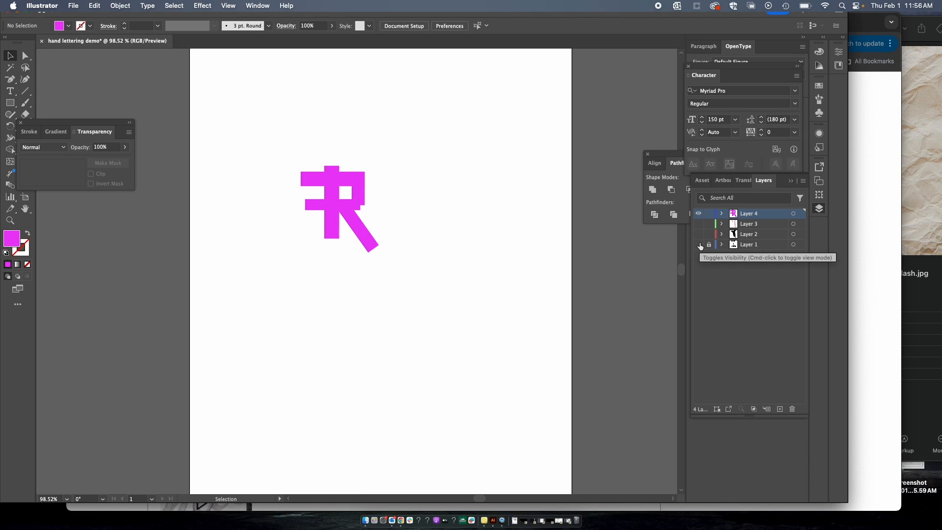
left_click(698, 244)
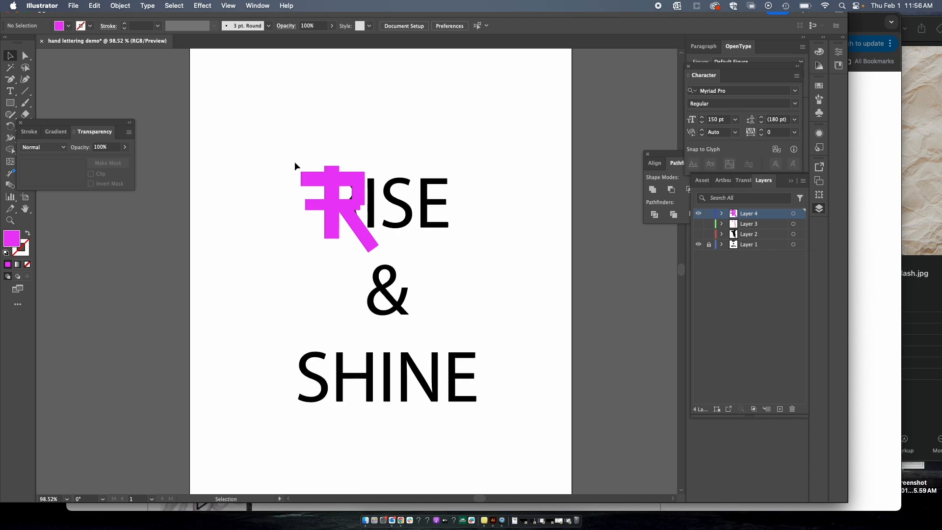
Step: On another new layer, draw a tall, curved magenta letter S with the Pen tool beside the end of RISE
scroll(412, 192, "up", 2)
scroll(412, 192, "up", 1)
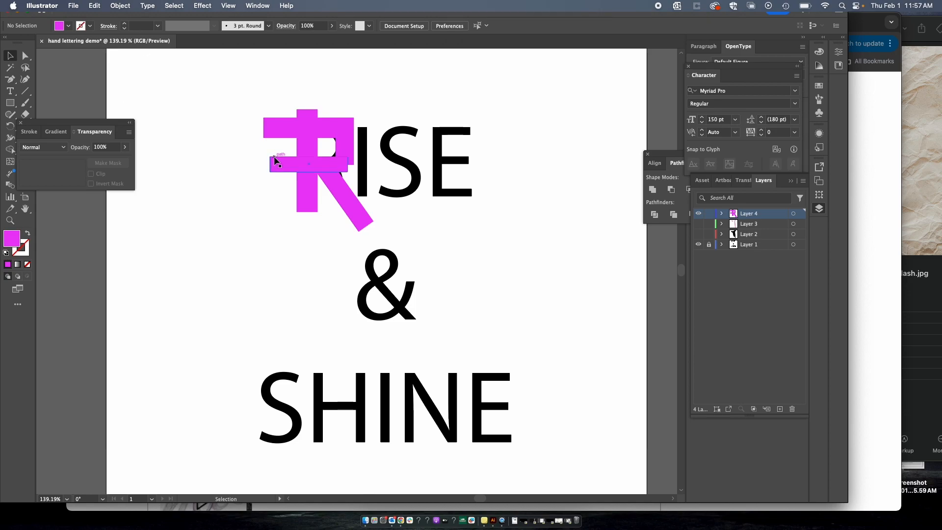
key("p")
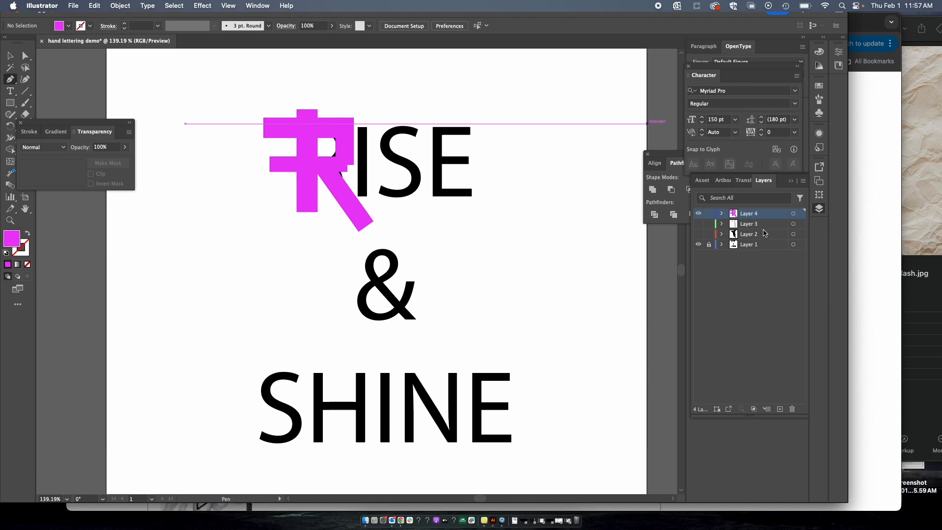
left_click(779, 409)
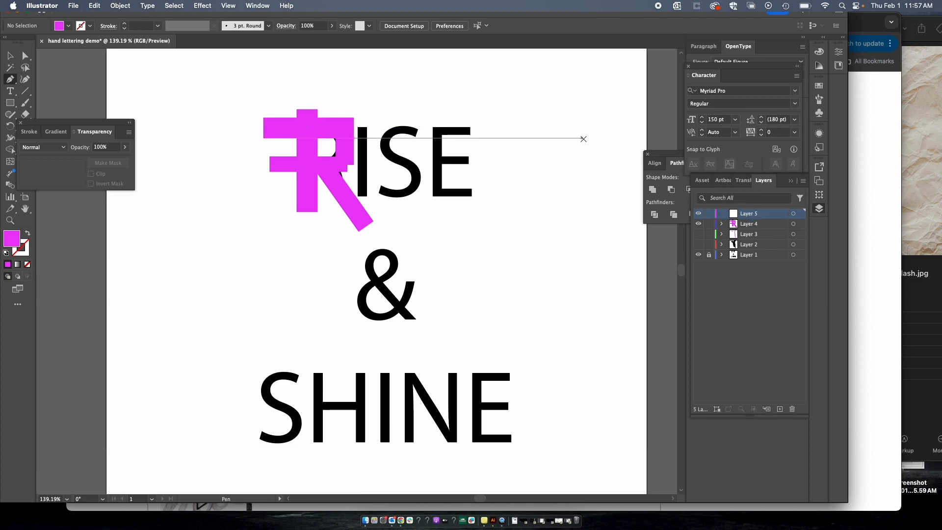
left_click(593, 167)
left_click_drag(584, 97, 543, 89)
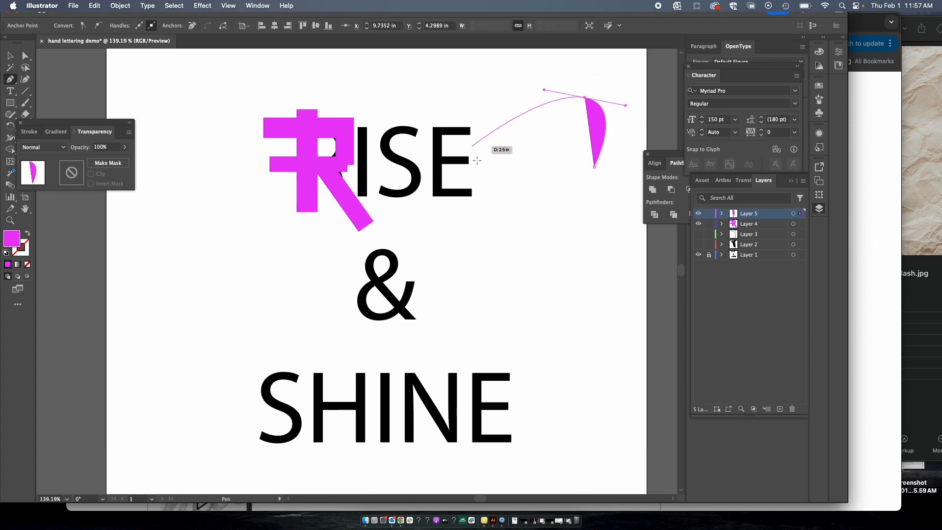
left_click_drag(488, 184, 523, 254)
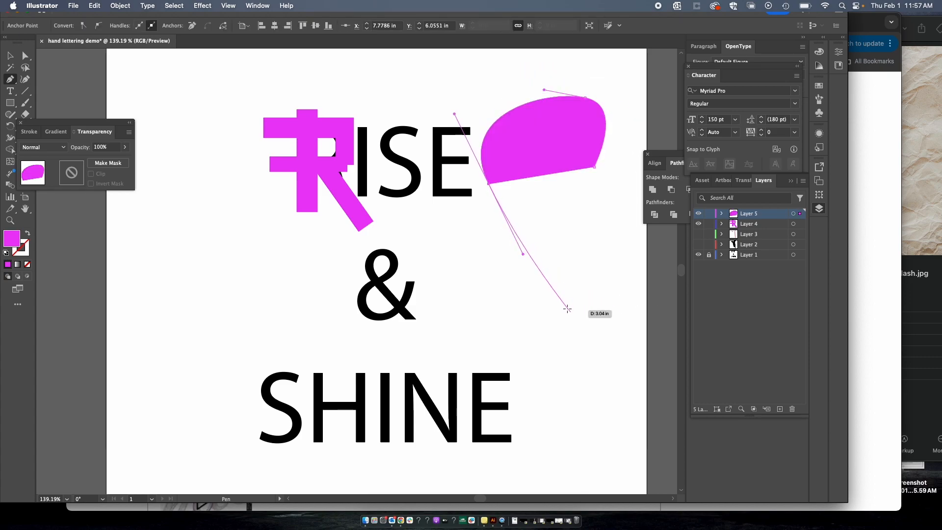
left_click_drag(562, 304, 546, 389)
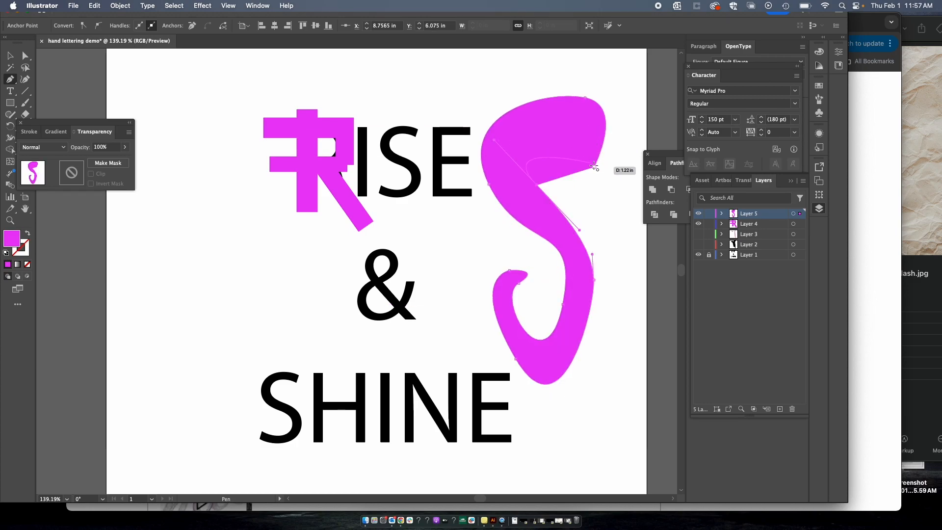
left_click_drag(594, 167, 613, 235)
key("v")
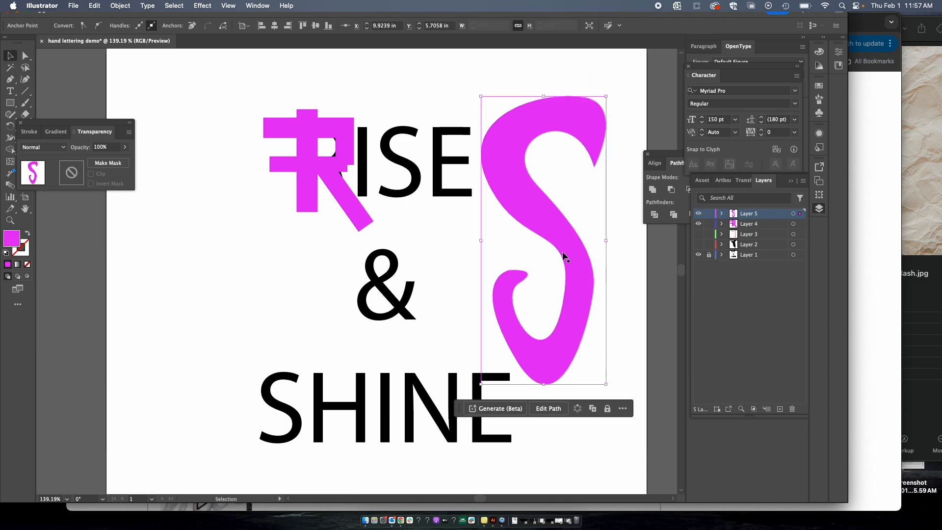
Step: Move the magenta S over the end of RISE, and shift the floating Transparency panel clear of the tools
left_click(321, 303)
key("super+0")
left_click_drag(459, 265, 412, 240)
left_click_drag(45, 122, 95, 80)
Step: On a new layer, paint freehand strokes with the Paintbrush, starting with a wavy line beside the magenta R
left_click(25, 103)
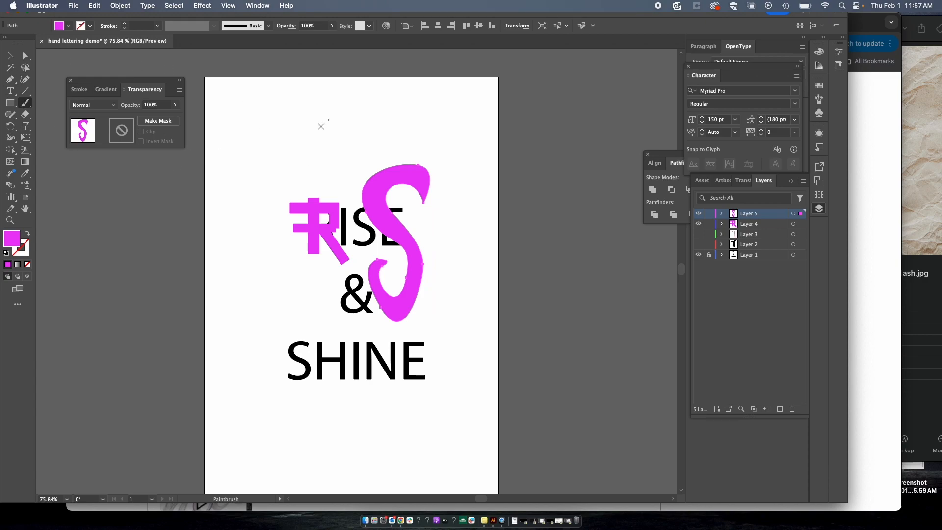
left_click(780, 408)
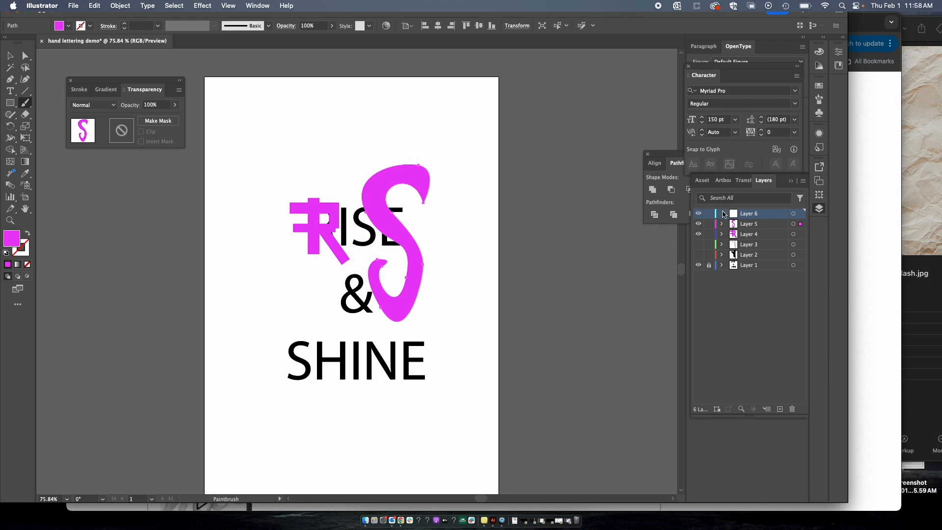
mouse_move(289, 132)
left_mouse_down()
mouse_move(261, 158)
mouse_move(260, 244)
mouse_move(291, 313)
left_mouse_up()
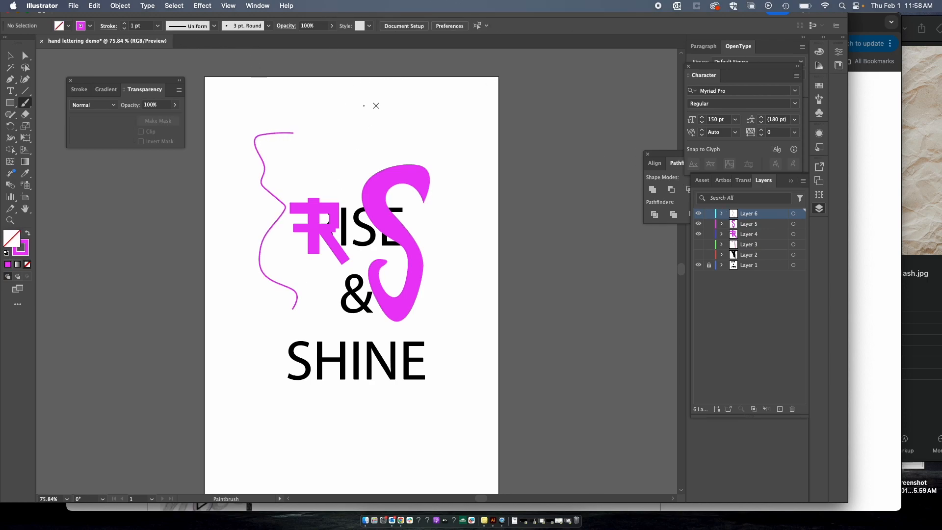
mouse_move(363, 110)
left_mouse_down()
mouse_move(269, 108)
mouse_move(257, 122)
mouse_move(306, 153)
mouse_move(245, 183)
mouse_move(255, 215)
mouse_move(289, 249)
mouse_move(233, 316)
mouse_move(222, 355)
left_mouse_up()
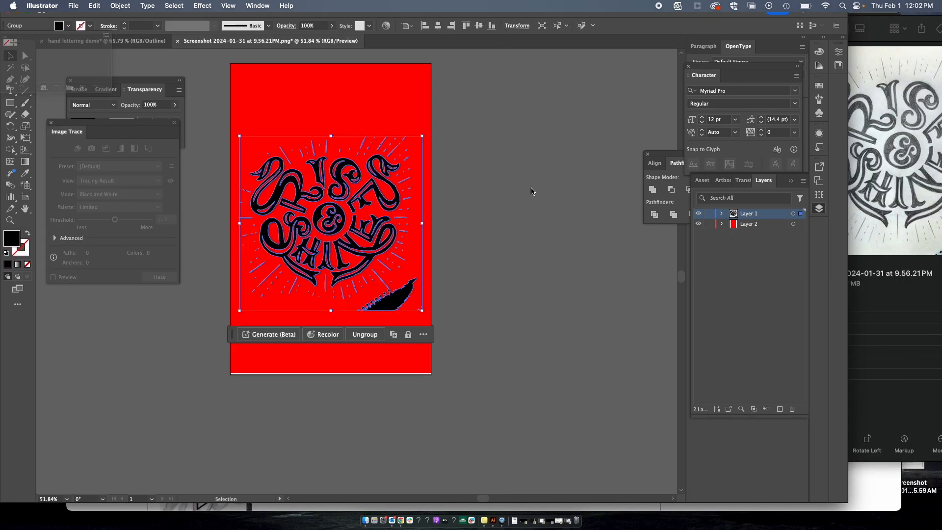
Step: Deselect the traced lettering and place the crumpled-paper image sj-objio-XFWiZTa2Ub0-unsplash.jpg from the Finder's project folder into the Illustrator poster
left_click(470, 198)
scroll(470, 197, "up", 3)
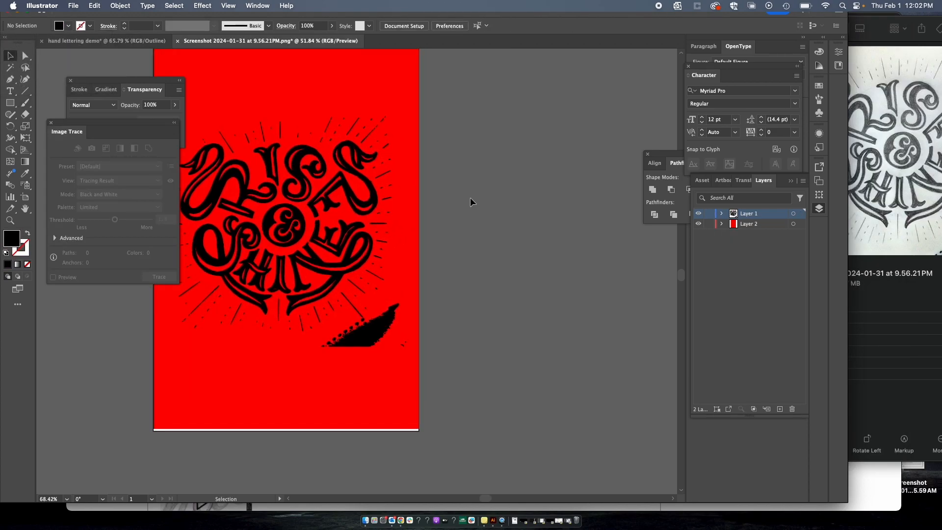
scroll(470, 197, "left", 3)
scroll(586, 187, "up", 2)
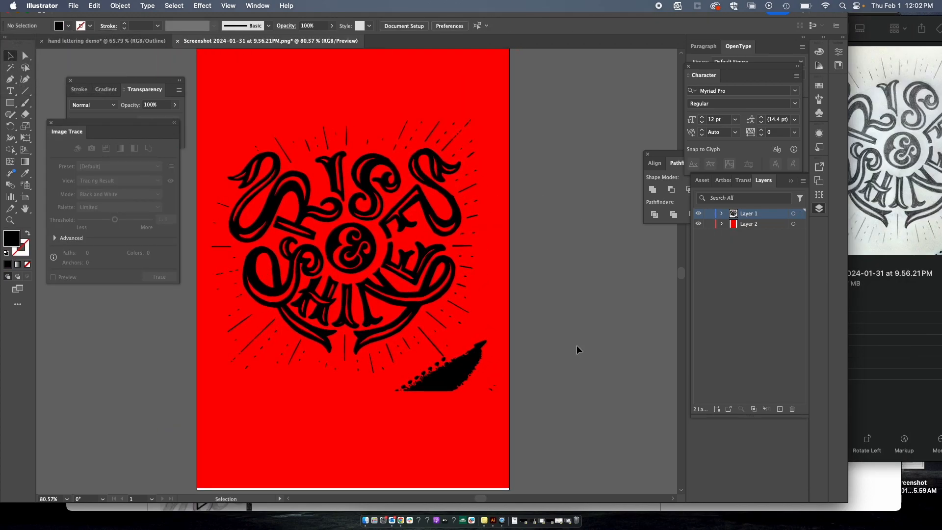
left_click(878, 28)
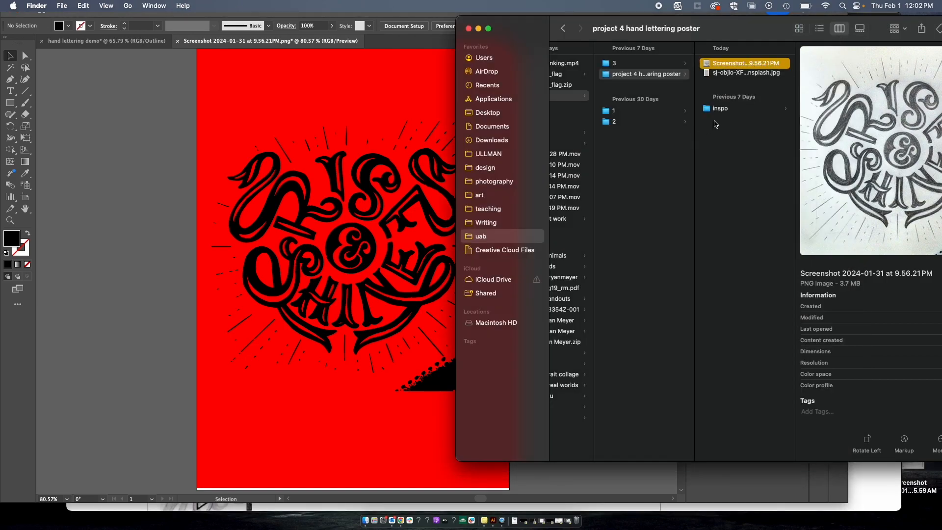
left_click(751, 74)
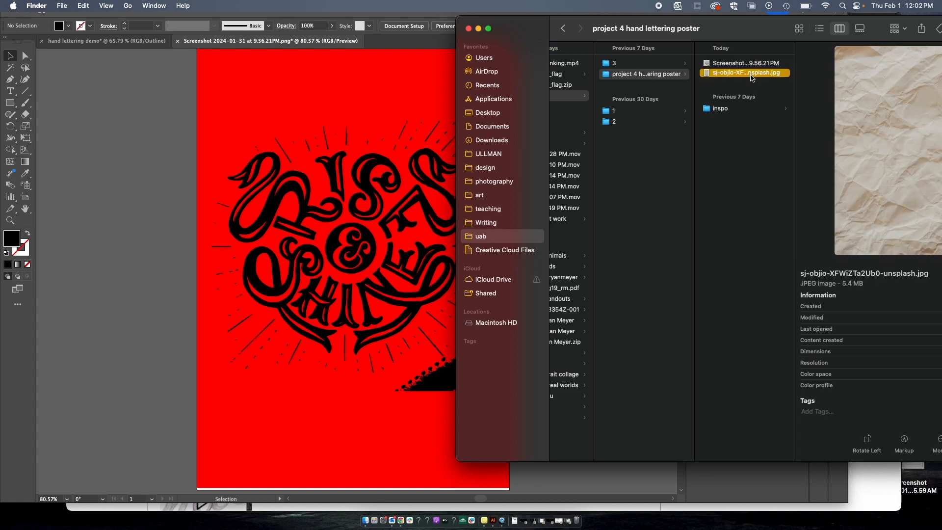
left_click_drag(745, 36, 669, 28)
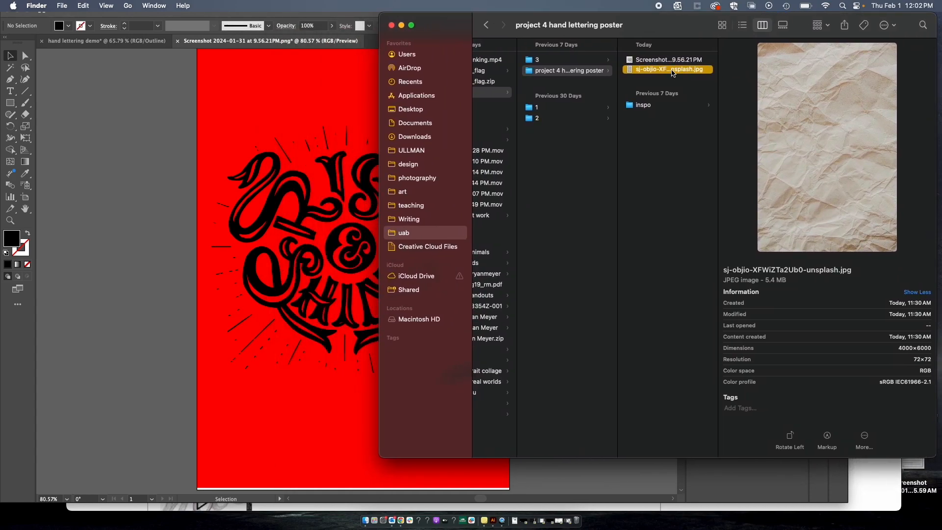
left_click_drag(671, 71, 313, 110)
Step: Scale the oversized paper image down proportionally and centre it over the artboard, leaving a small overhang on every side
scroll(396, 170, "down", 5)
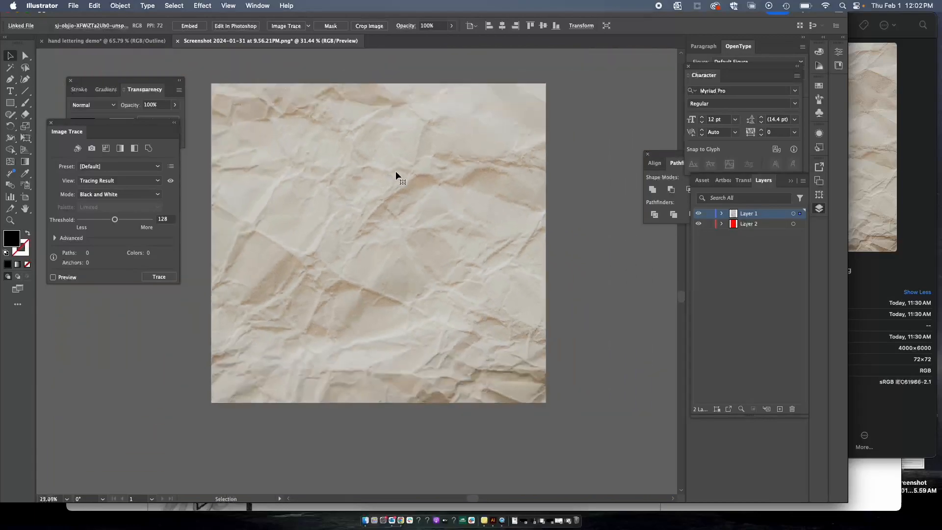
scroll(396, 170, "down", 8)
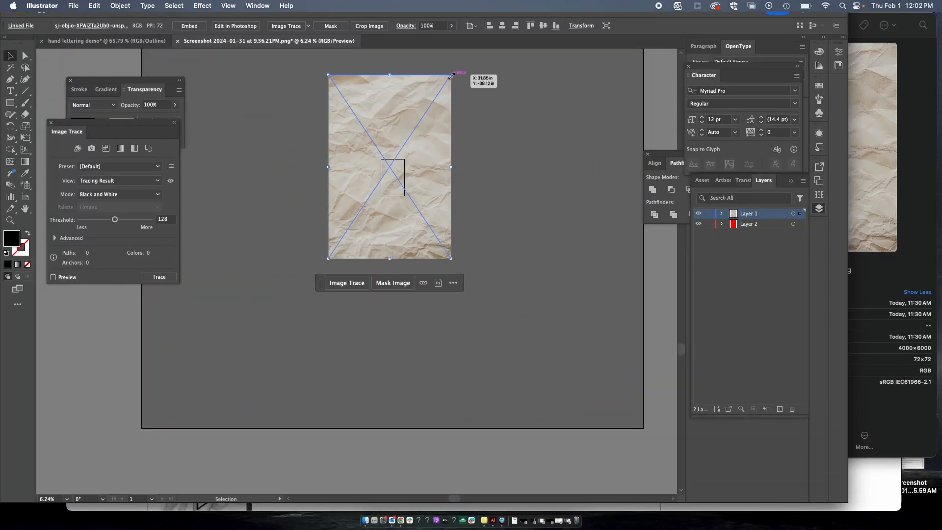
left_click_drag(451, 75, 416, 143)
scroll(394, 168, "up", 8)
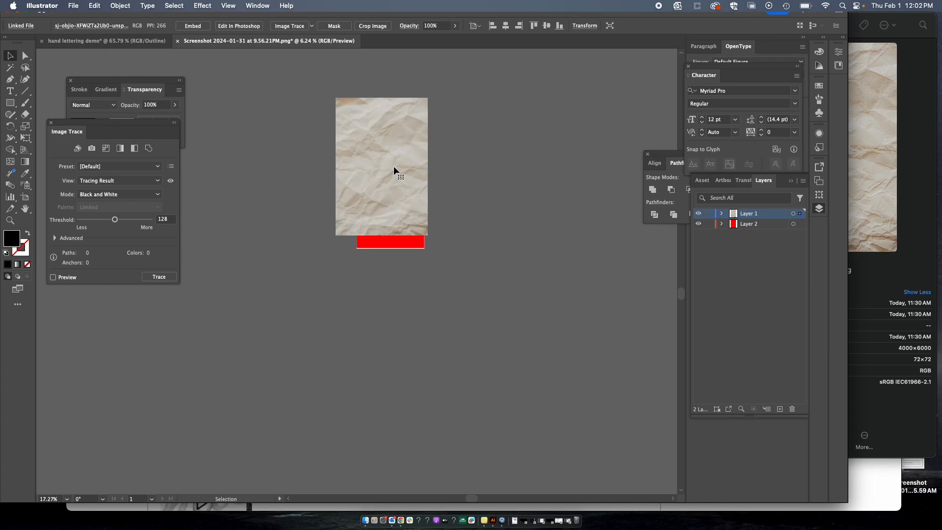
scroll(394, 166, "up", 2)
left_click_drag(393, 166, 431, 261)
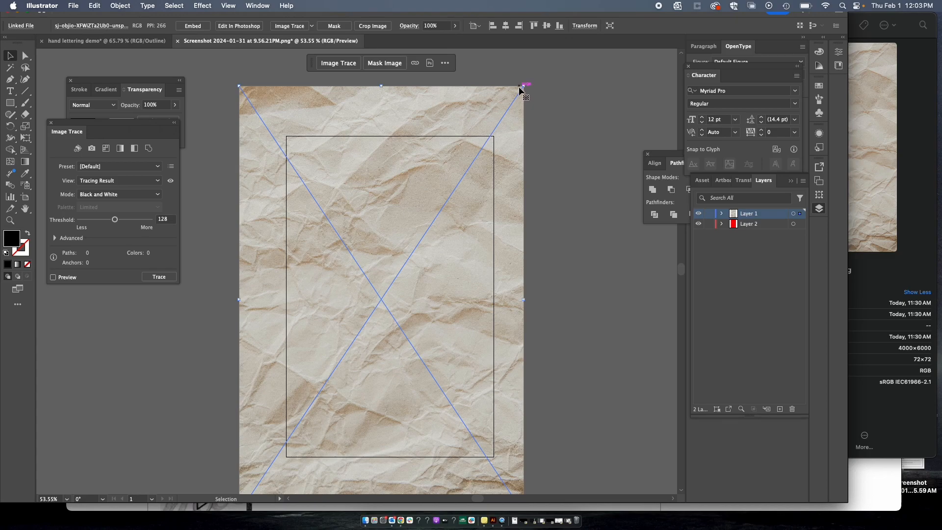
left_click_drag(525, 84, 505, 113)
left_click_drag(428, 228, 433, 225)
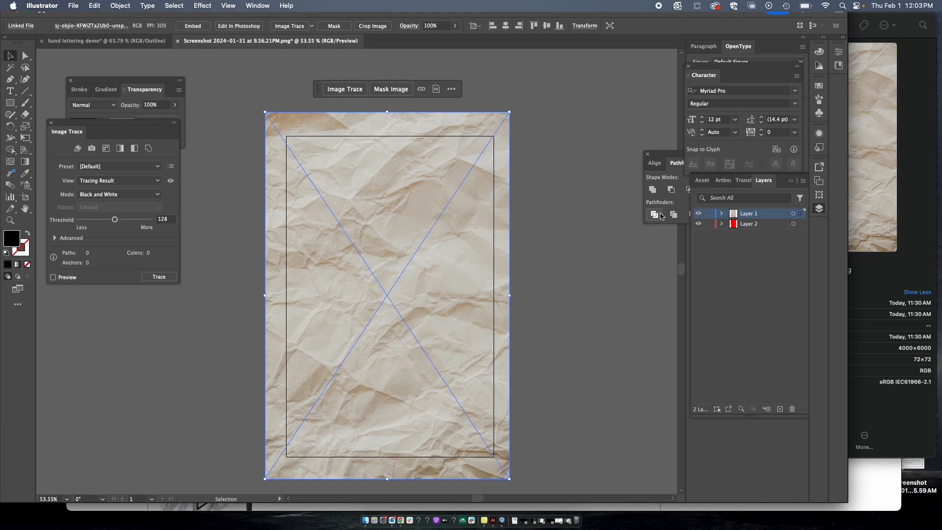
Step: Show the paper image's Appearance settings and move the floating Transparency panel beside the Character panel
left_click(818, 132)
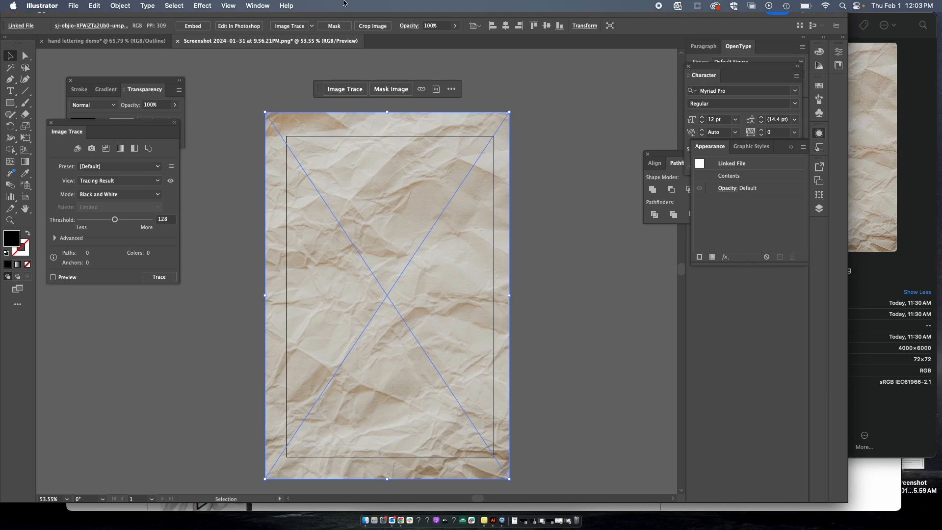
left_click(256, 6)
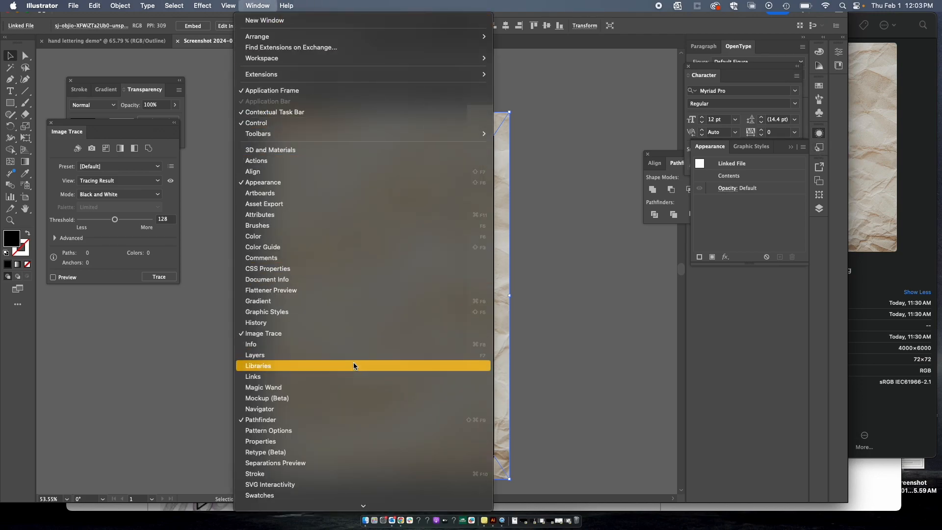
scroll(345, 403, "down", 3)
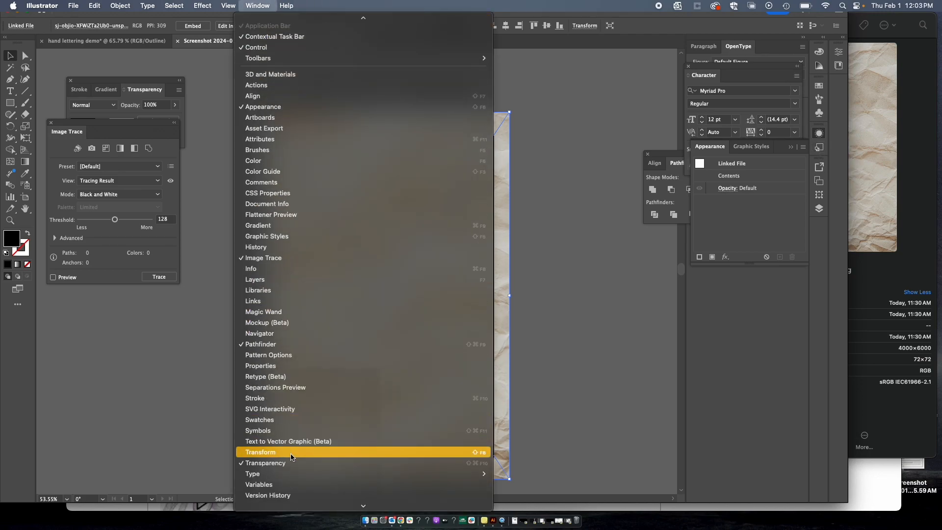
left_click(107, 84)
left_click_drag(116, 82, 613, 71)
Step: Try the paper image at 28% and 72% opacity over the poster, and restore it to 100%
left_click(674, 94)
left_click_drag(672, 107, 645, 106)
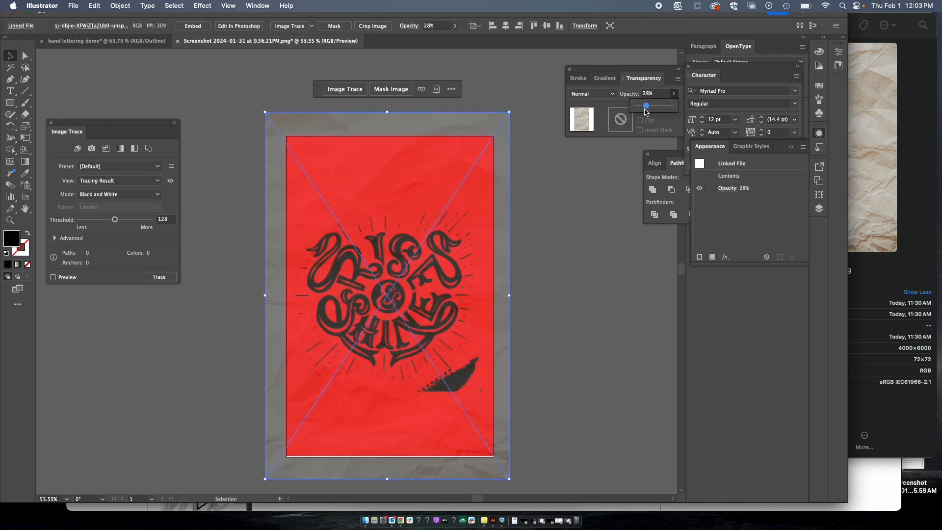
left_click(675, 94)
left_click(662, 106)
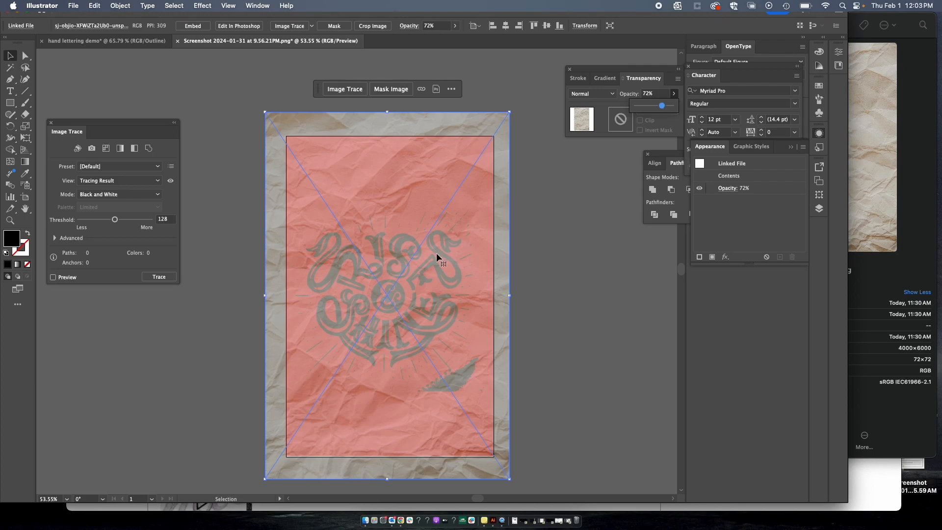
scroll(436, 252, "up", 5)
left_click_drag(663, 107, 684, 108)
left_click(641, 77)
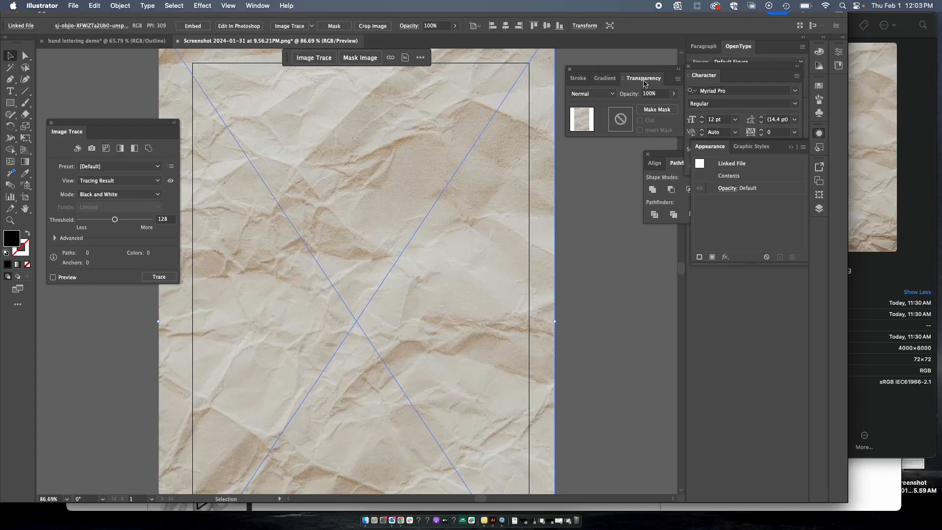
Step: Set the paper image's blending mode to Multiply at full opacity
left_click(261, 6)
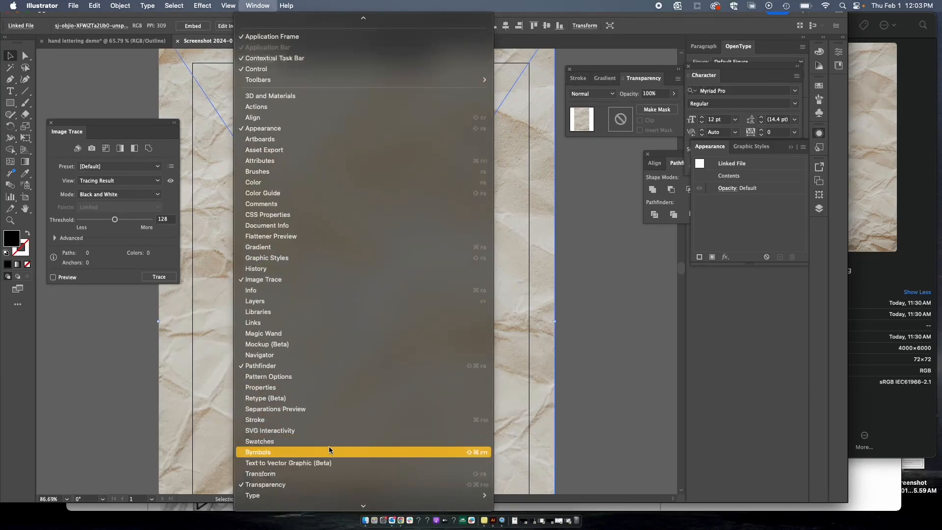
left_click(642, 70)
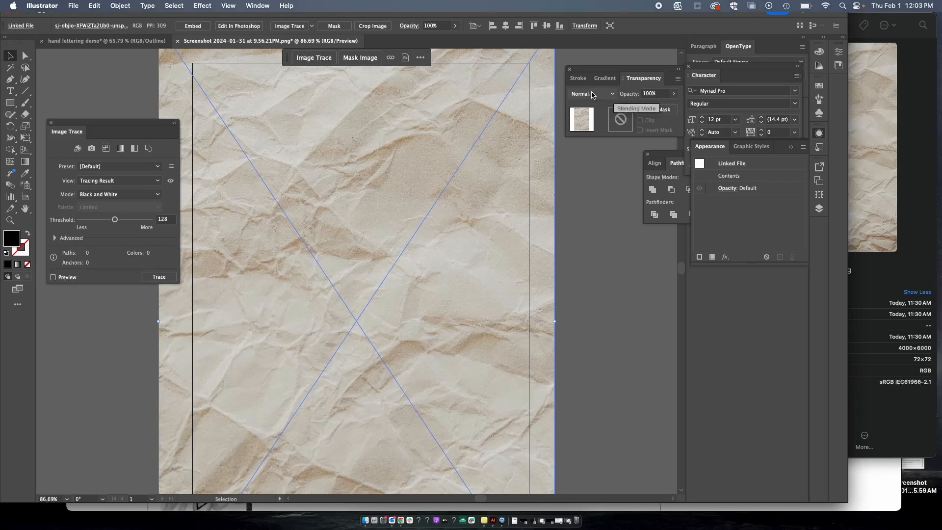
left_click(592, 94)
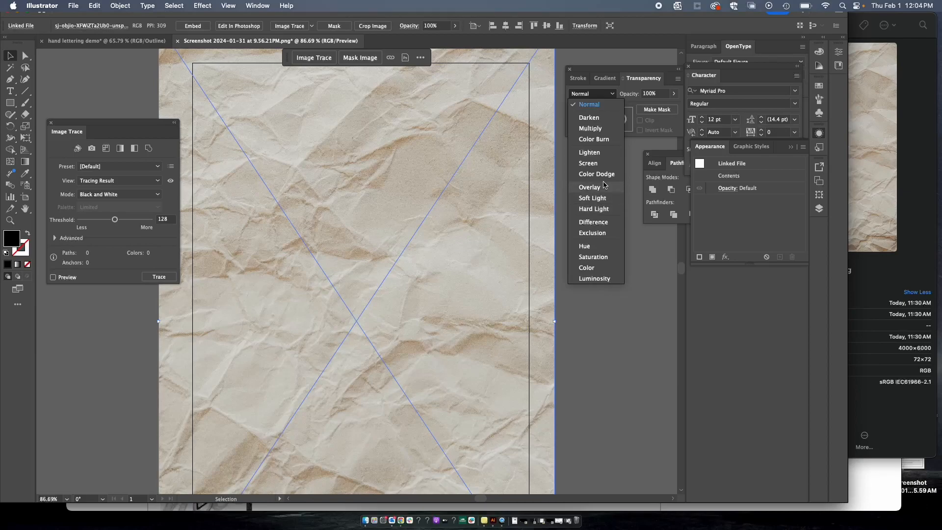
left_click(591, 128)
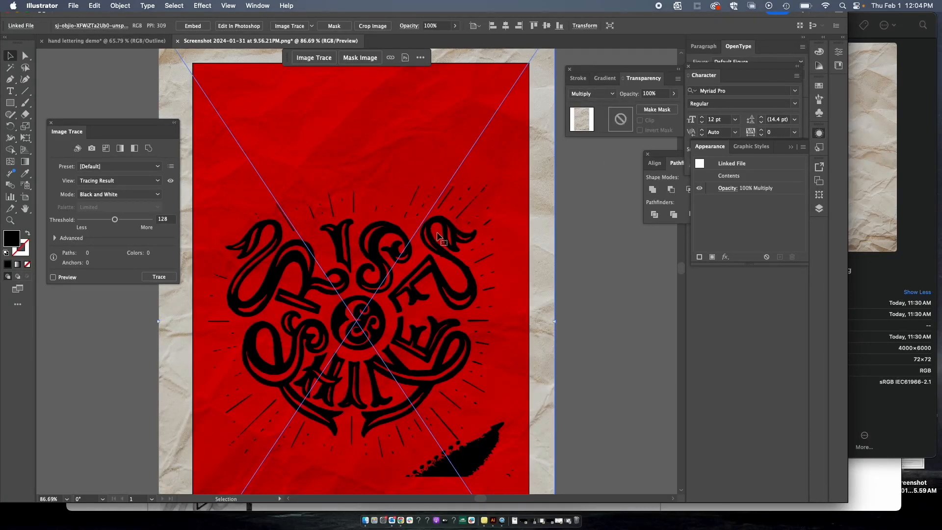
Step: Examine how the multiplied paper creases look across the red background and the lettering, up close and over the whole poster
scroll(387, 177, "up", 2)
scroll(387, 177, "up", 2)
scroll(272, 182, "up", 3)
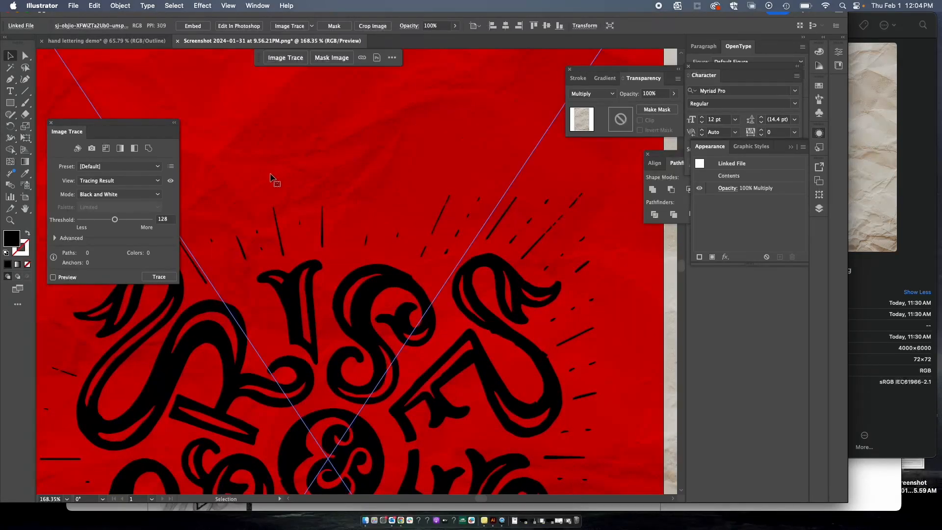
scroll(351, 210, "down", 10)
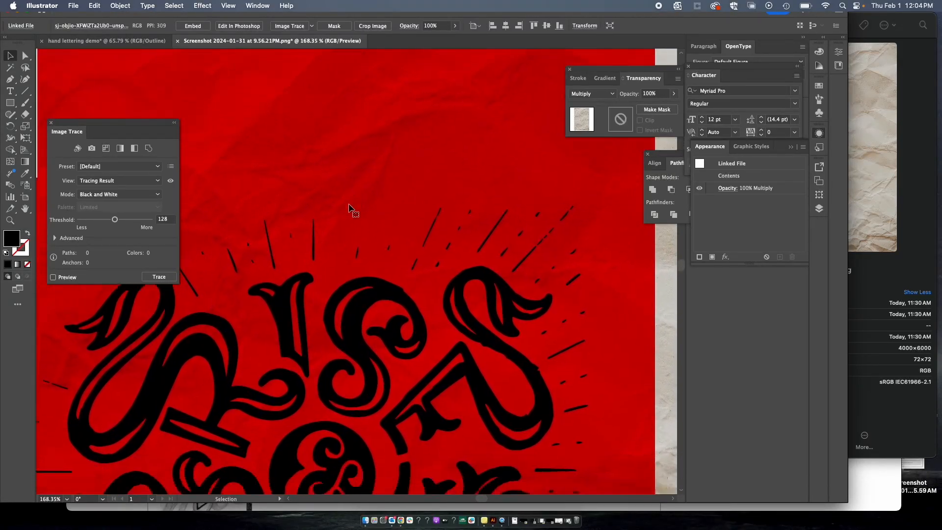
scroll(351, 210, "down", 3)
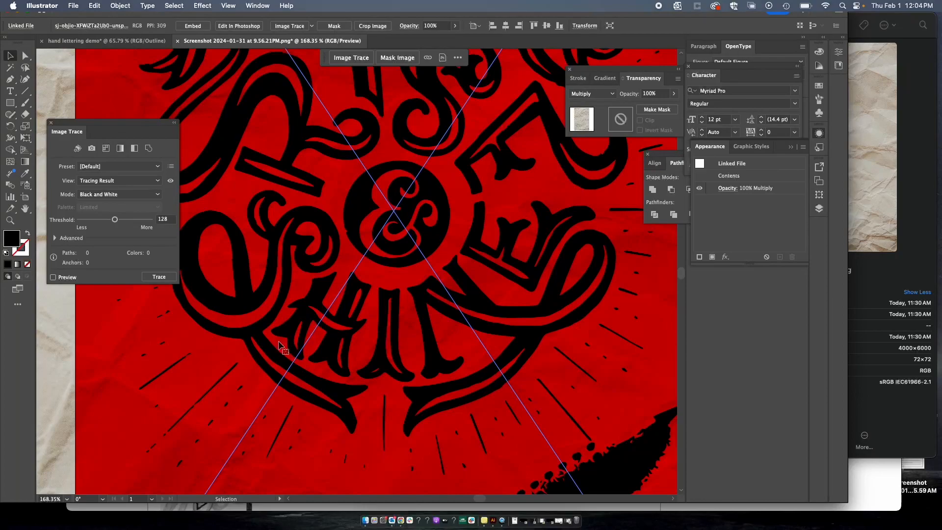
scroll(283, 347, "down", 3)
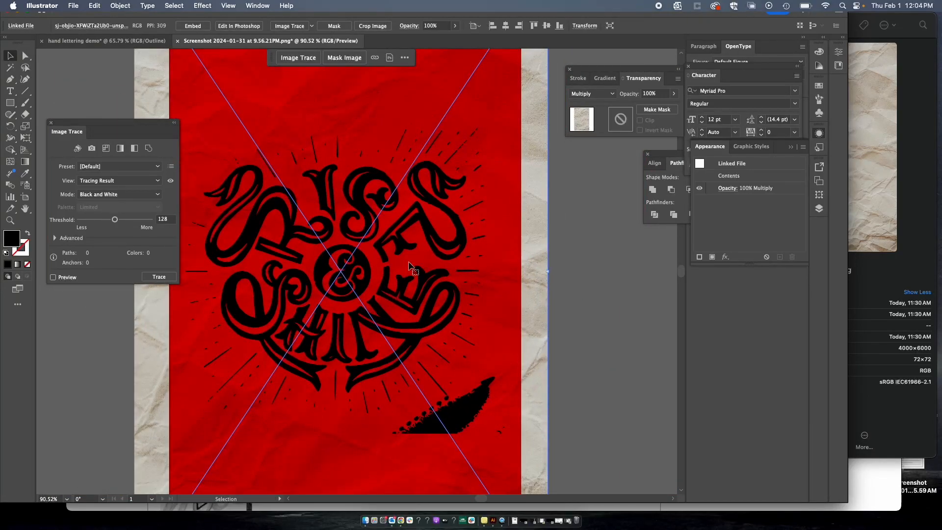
scroll(407, 239, "down", 2)
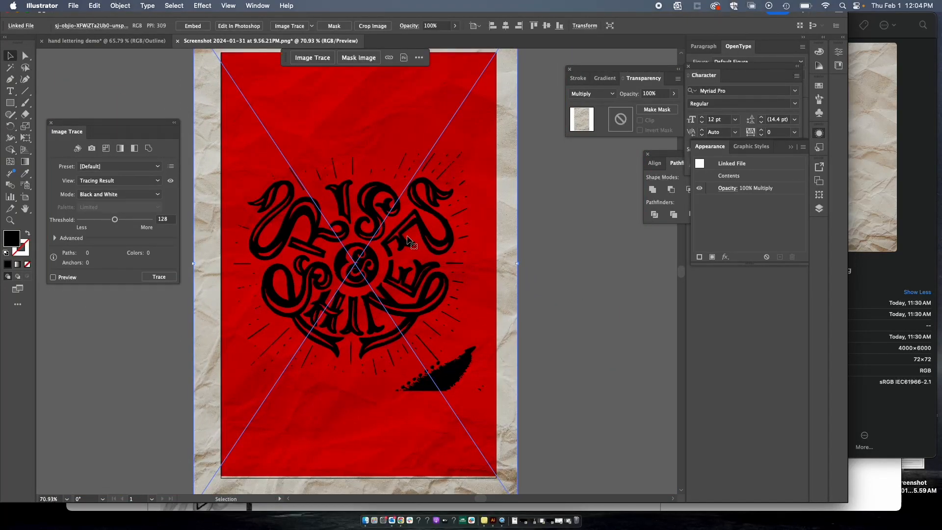
scroll(425, 230, "down", 1)
scroll(425, 231, "up", 2)
scroll(425, 230, "right", 1)
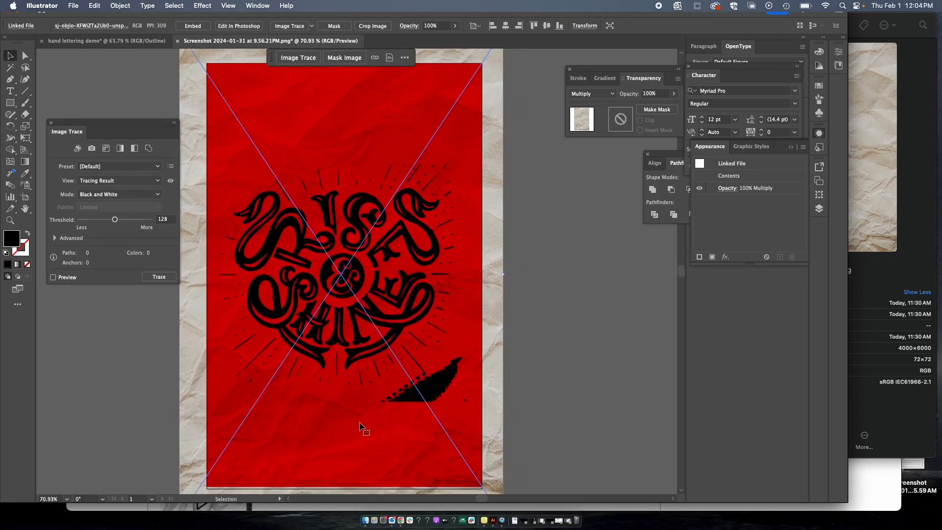
Step: Try the Screen and Overlay blending modes on the paper image and compare their effect on the poster
left_click(592, 93)
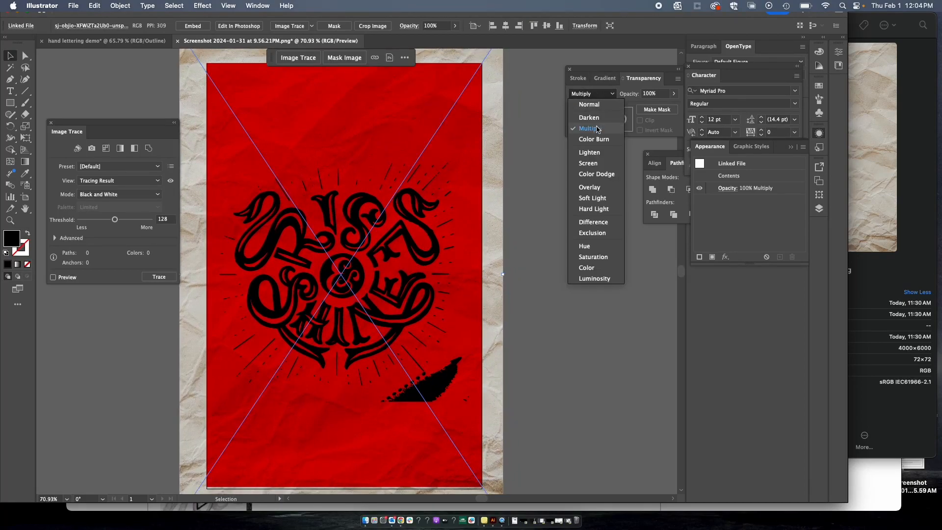
left_click(593, 164)
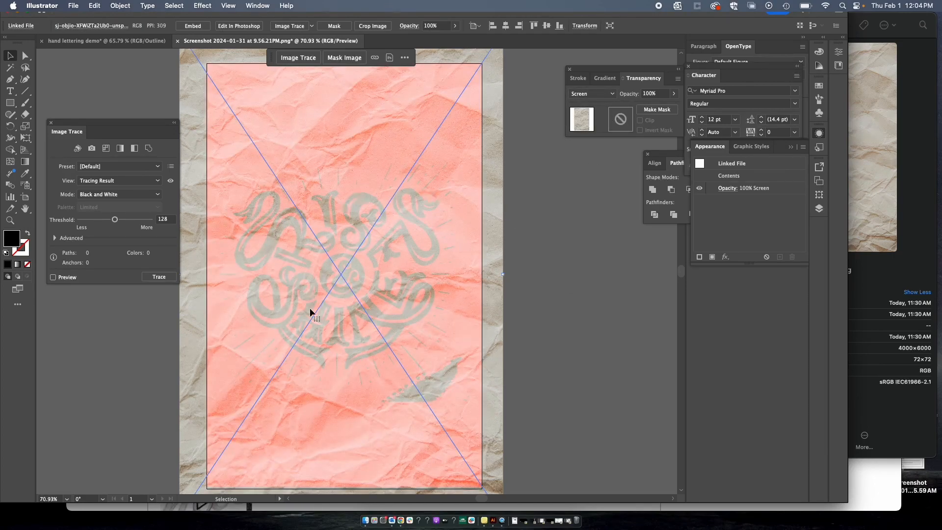
left_click(588, 98)
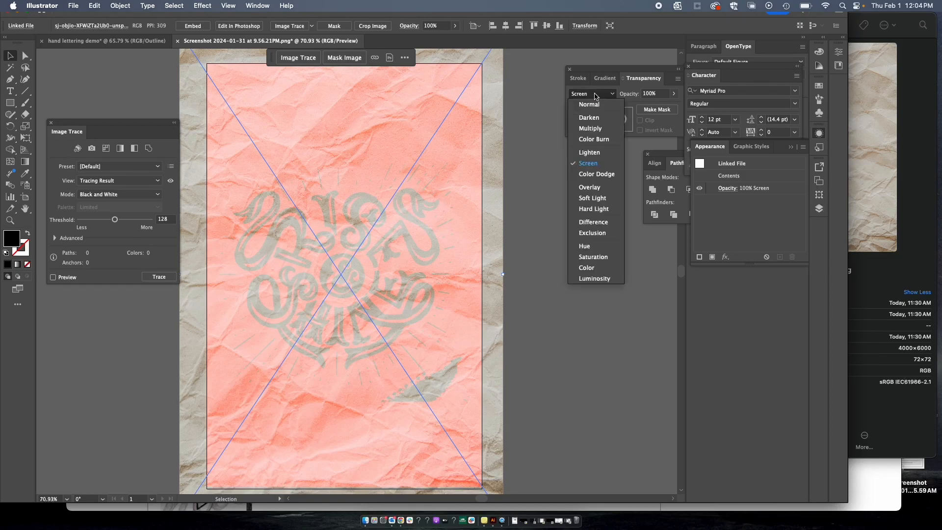
left_click(591, 187)
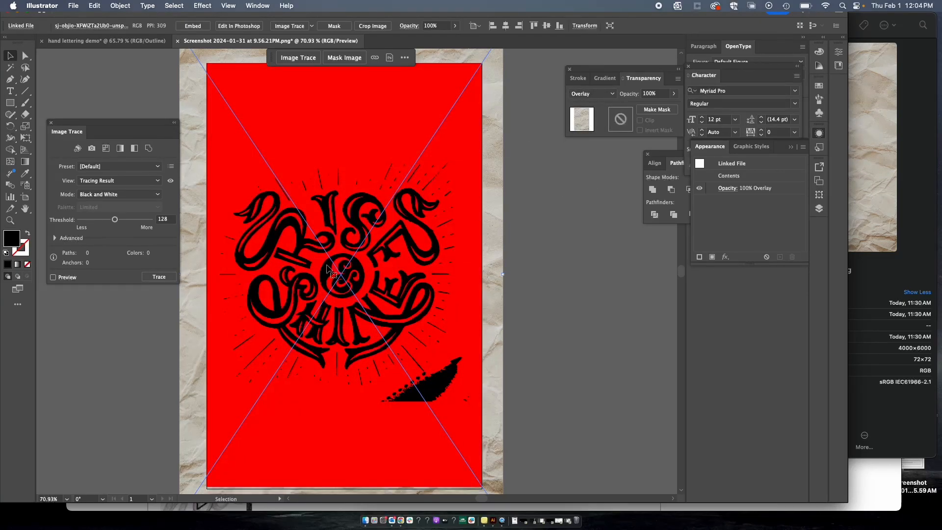
scroll(331, 270, "up", 5)
scroll(332, 272, "down", 5)
Step: Try the Soft Light and Hard Light blending modes on the paper image and inspect the lettering
left_click(591, 93)
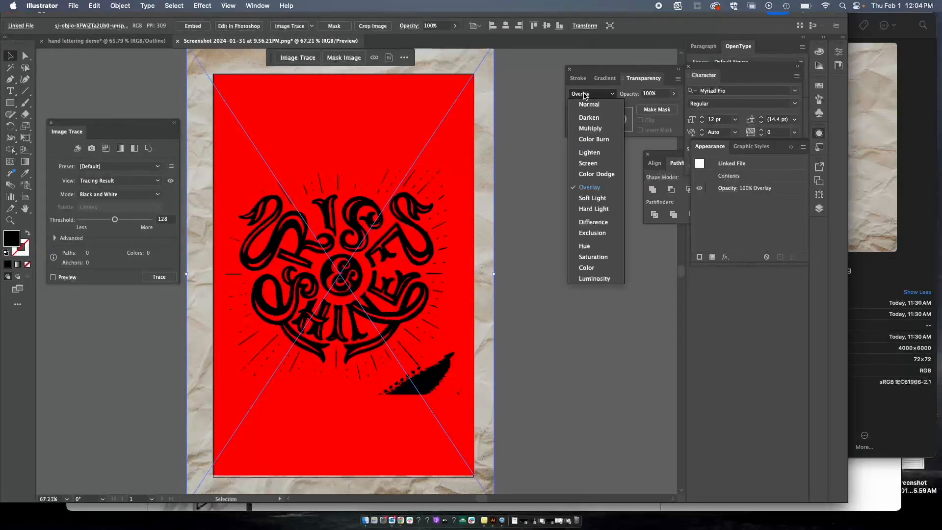
left_click(594, 188)
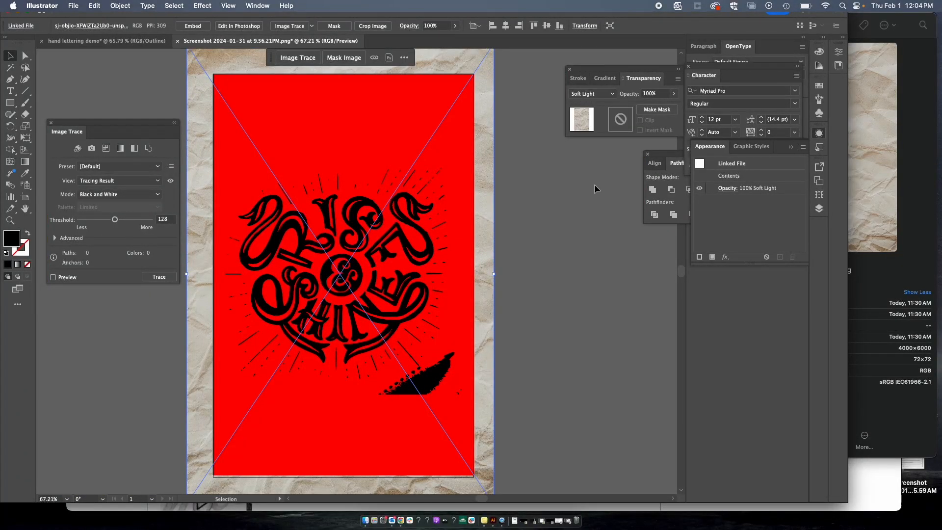
left_click(604, 94)
left_click(596, 208)
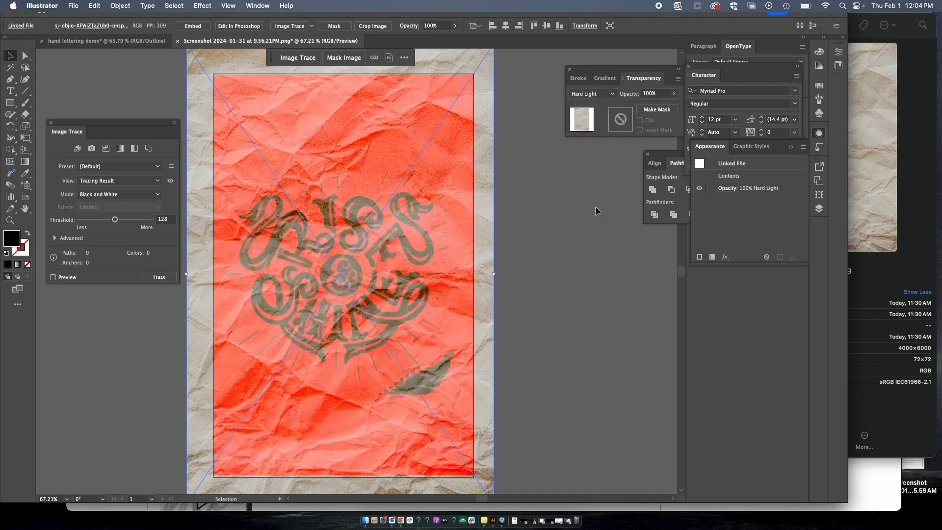
scroll(314, 262, "up", 3)
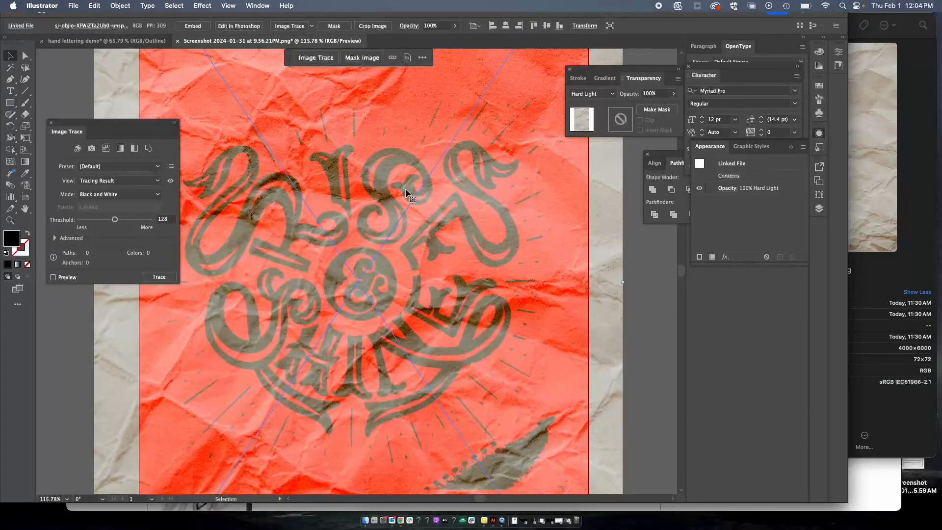
Step: Set the paper image's blending mode back to Multiply, deselect it, and review the full poster
left_click(591, 93)
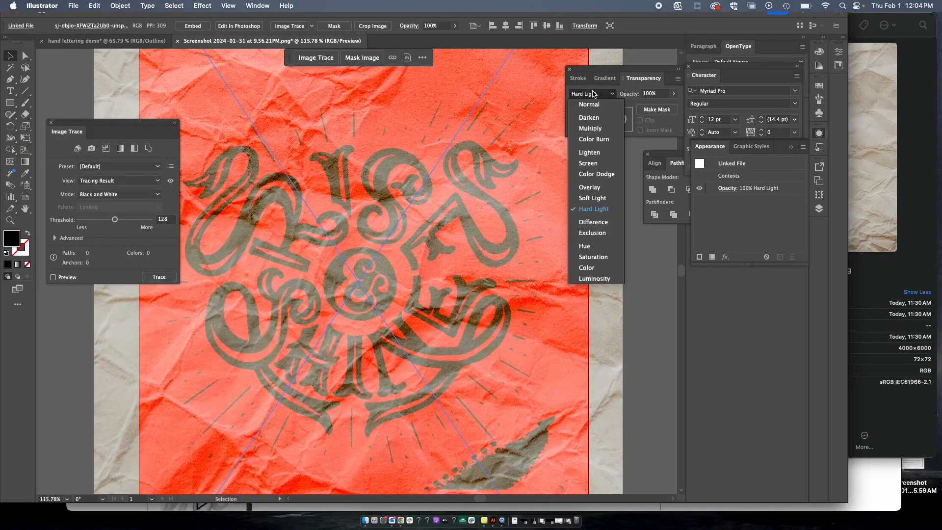
left_click(591, 129)
scroll(432, 225, "down", 2)
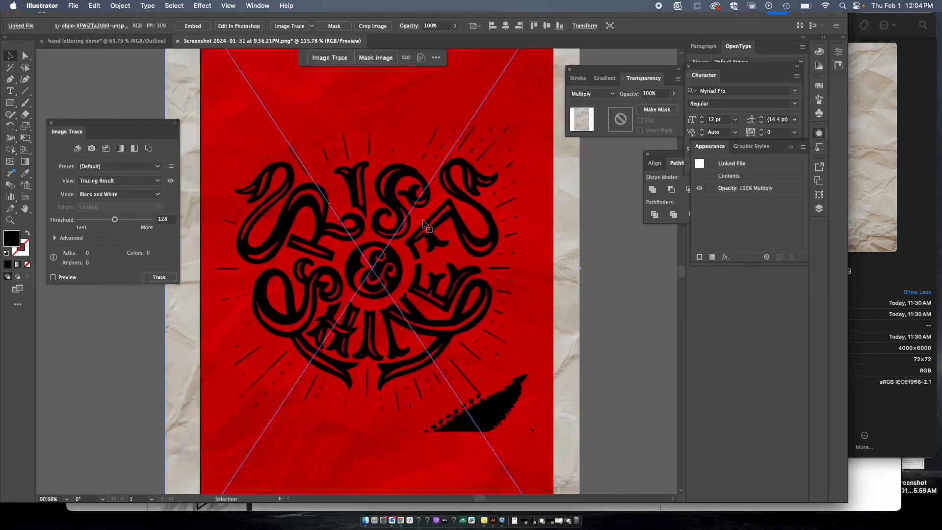
scroll(416, 228, "down", 2)
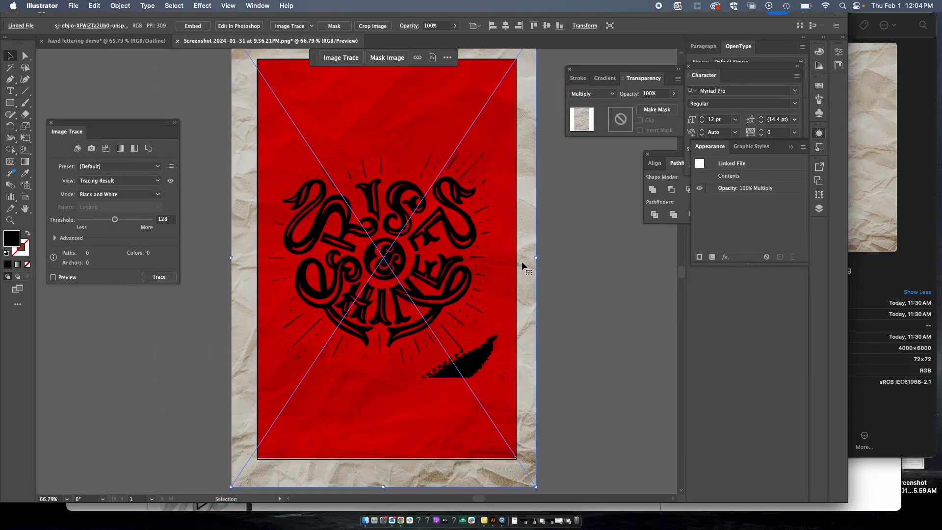
left_click(587, 243)
scroll(588, 242, "right", 1)
scroll(588, 242, "up", 1)
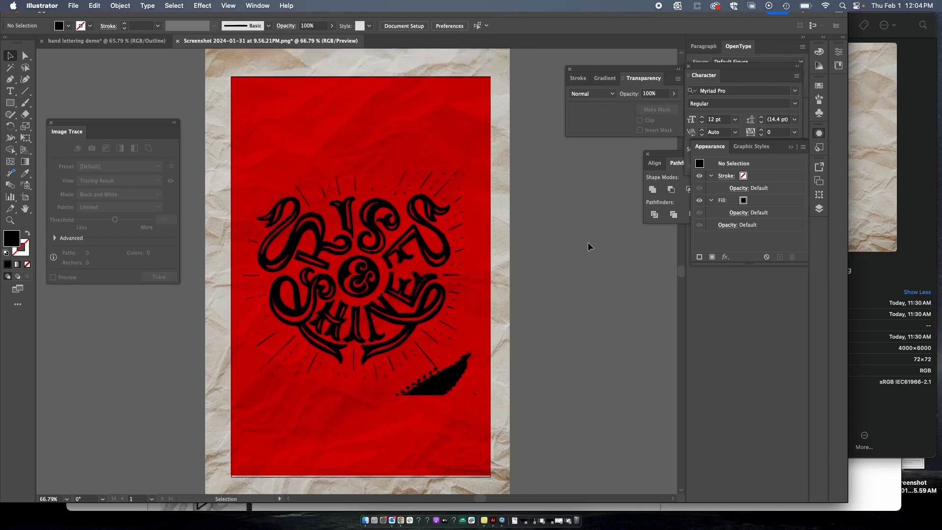
scroll(588, 242, "down", 1)
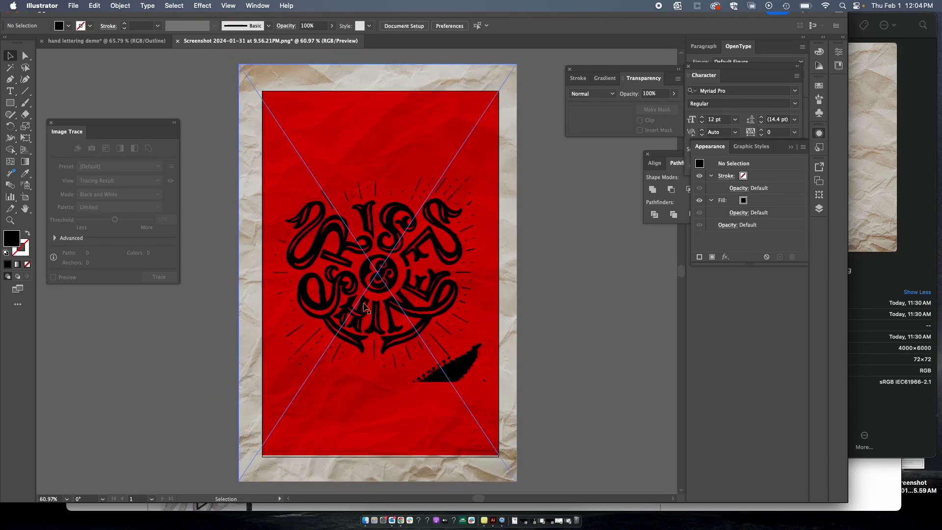